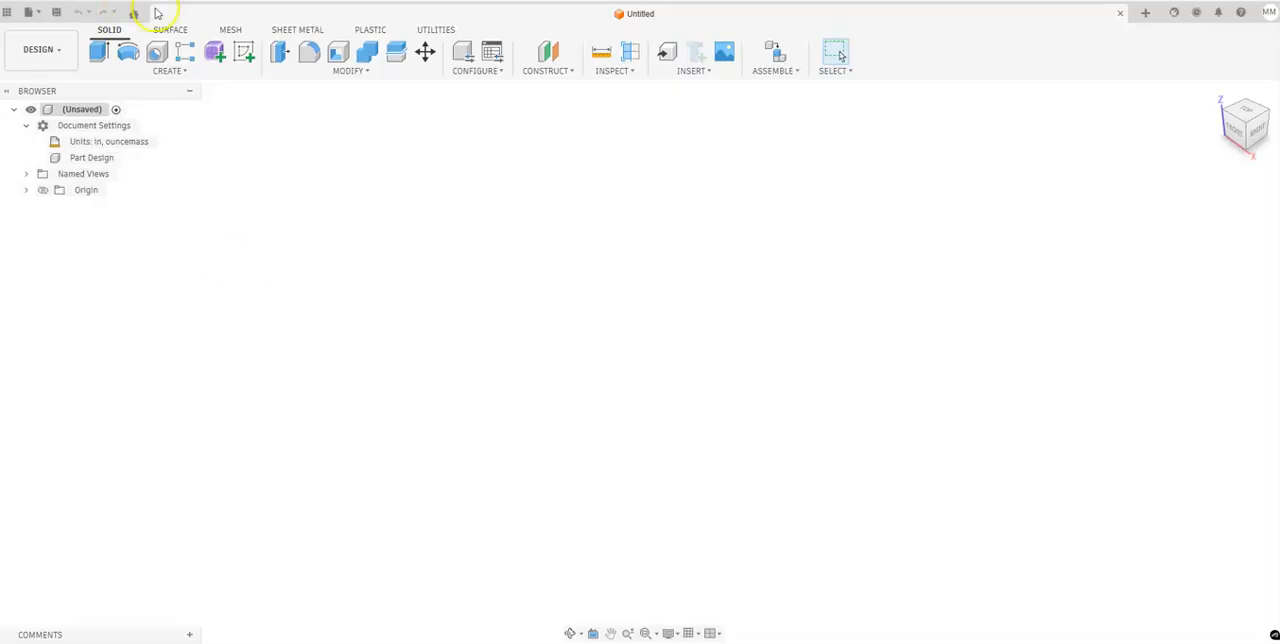
Sketch a 4 by 4 in center rectangle on the horizontal origin plane, centred on the origin.
left_click(245, 53)
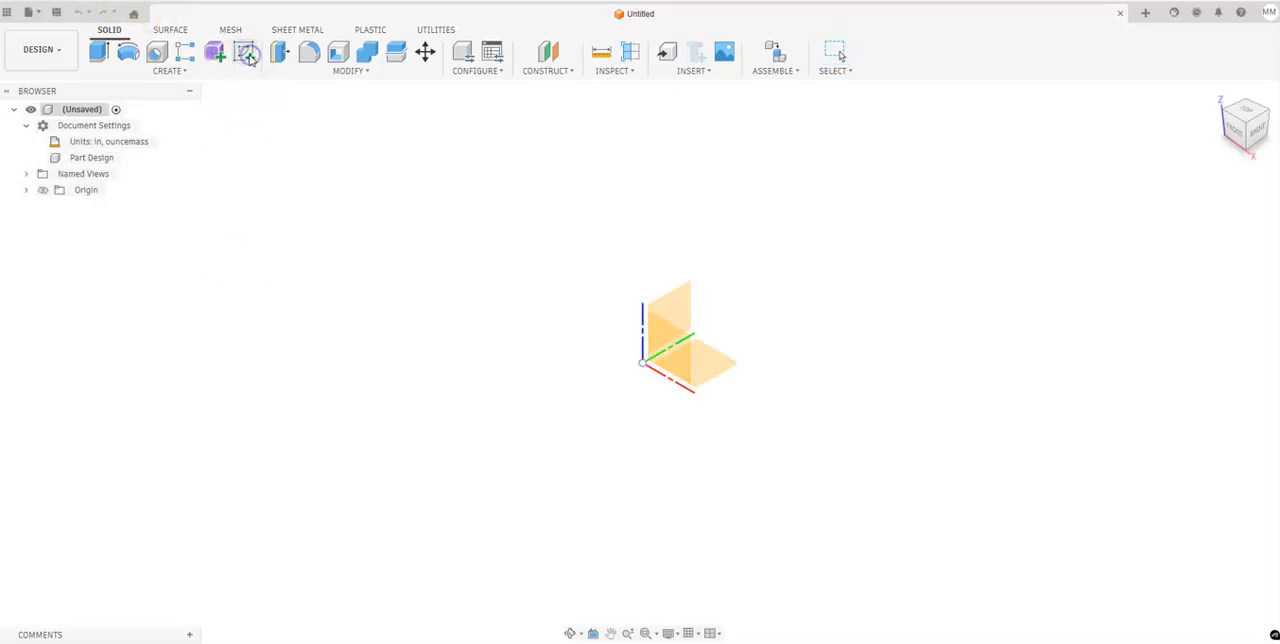
left_click(560, 456)
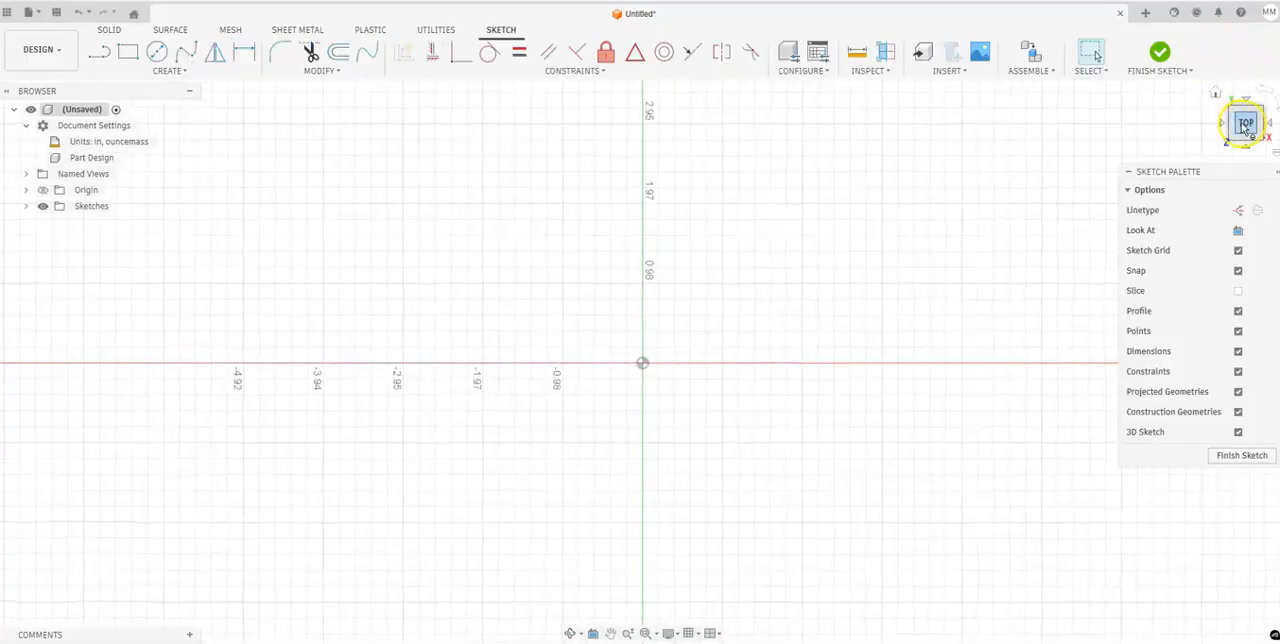
left_click(151, 71)
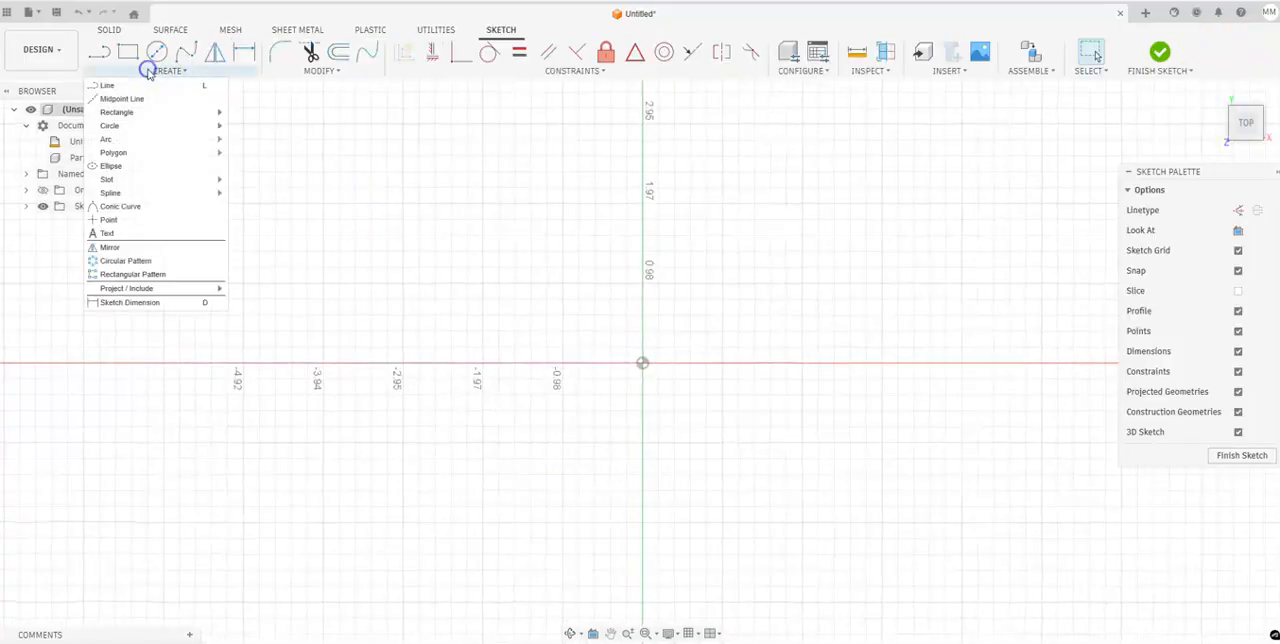
mouse_move(163, 119)
left_click(272, 134)
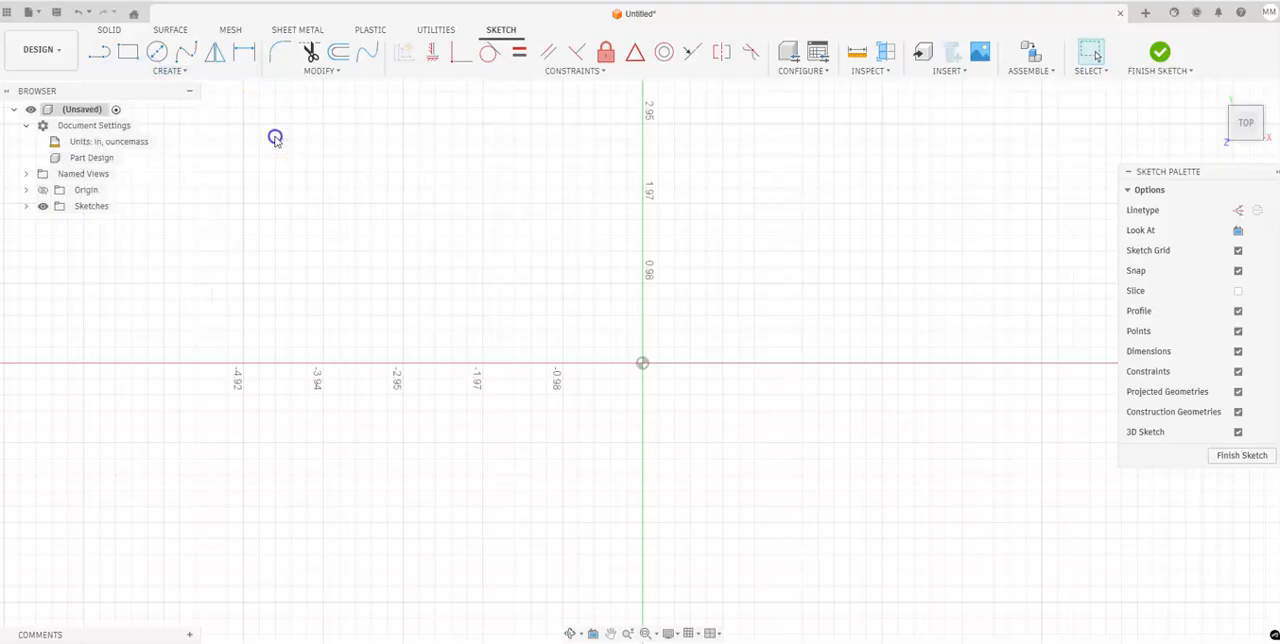
left_click(642, 362)
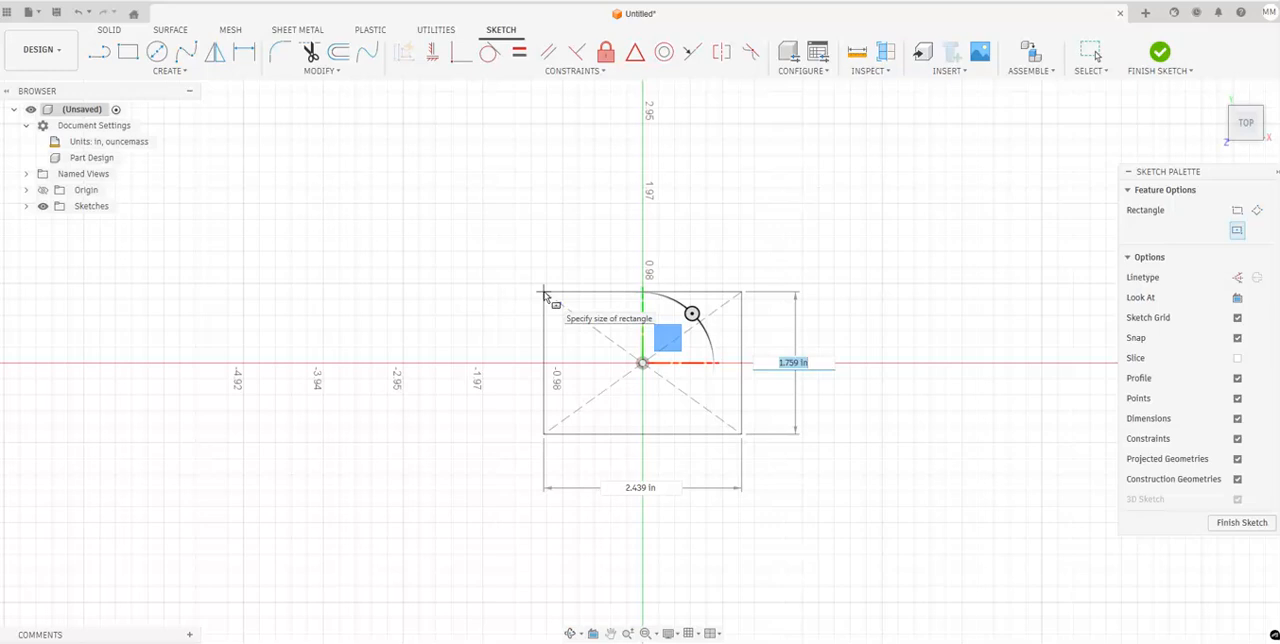
key("Tab")
type("4")
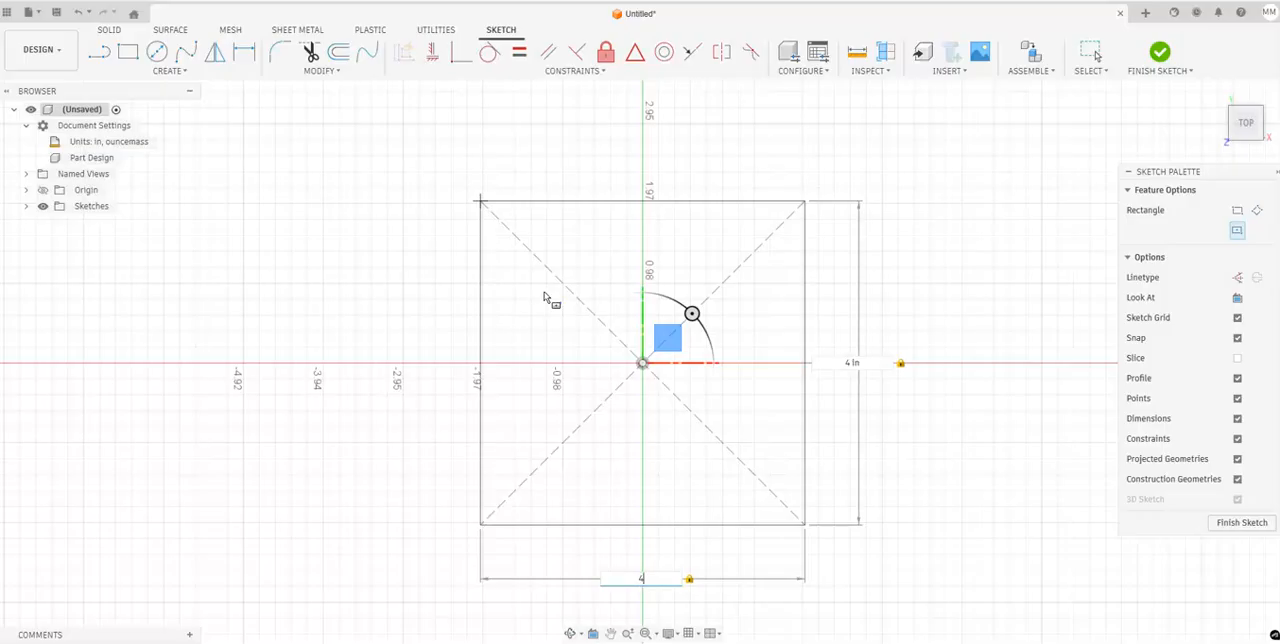
key("Return")
Extrude the square profile 0.25 in upward as a new body.
key("e")
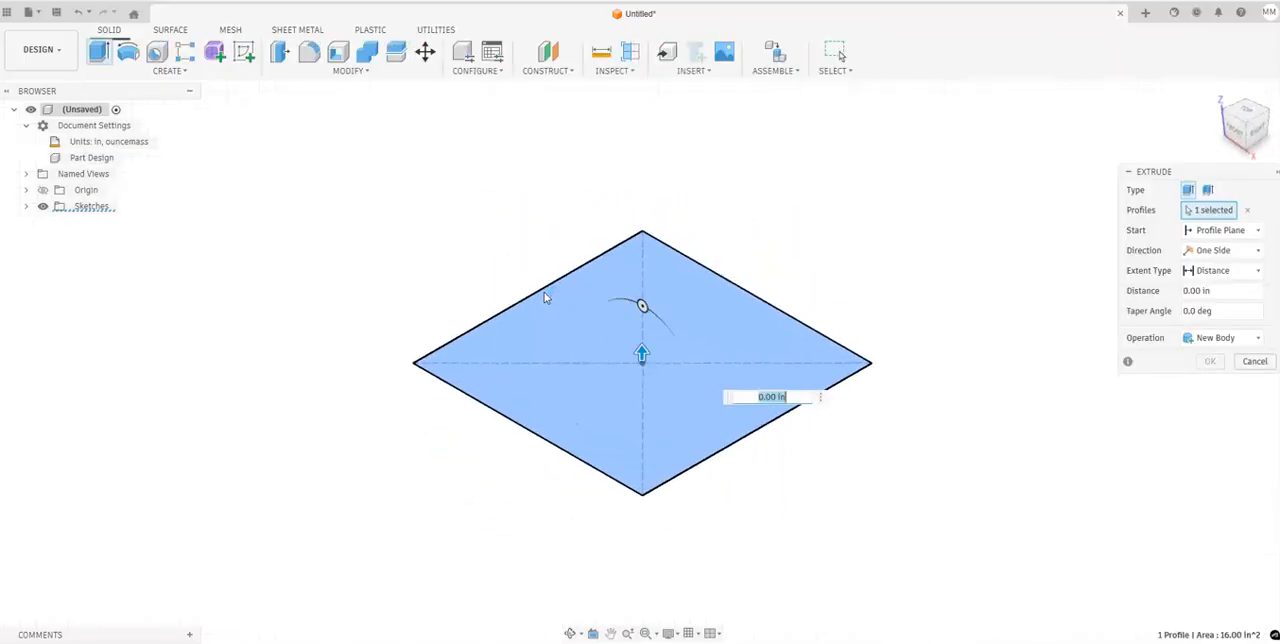
type(".25")
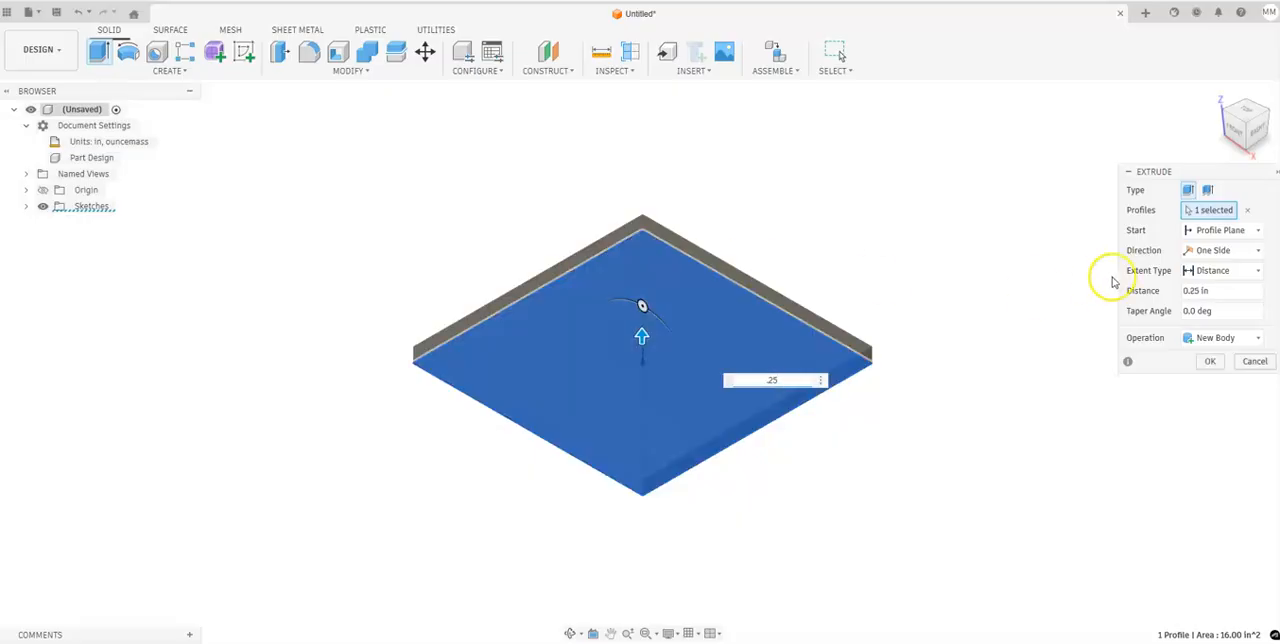
left_click(1208, 362)
Create a construction plane offset 4 in above the plate's top face.
middle_click_drag(939, 181, 865, 229)
scroll(865, 229, "down", 2)
middle_click_drag(940, 195, 791, 192)
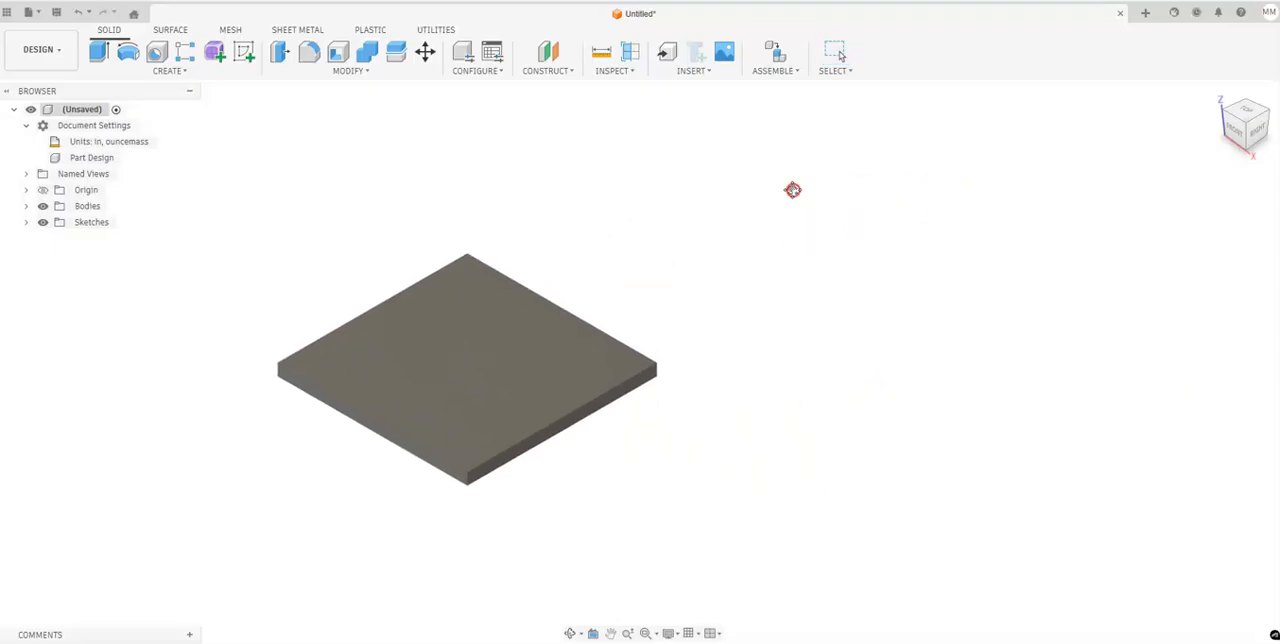
left_click(538, 72)
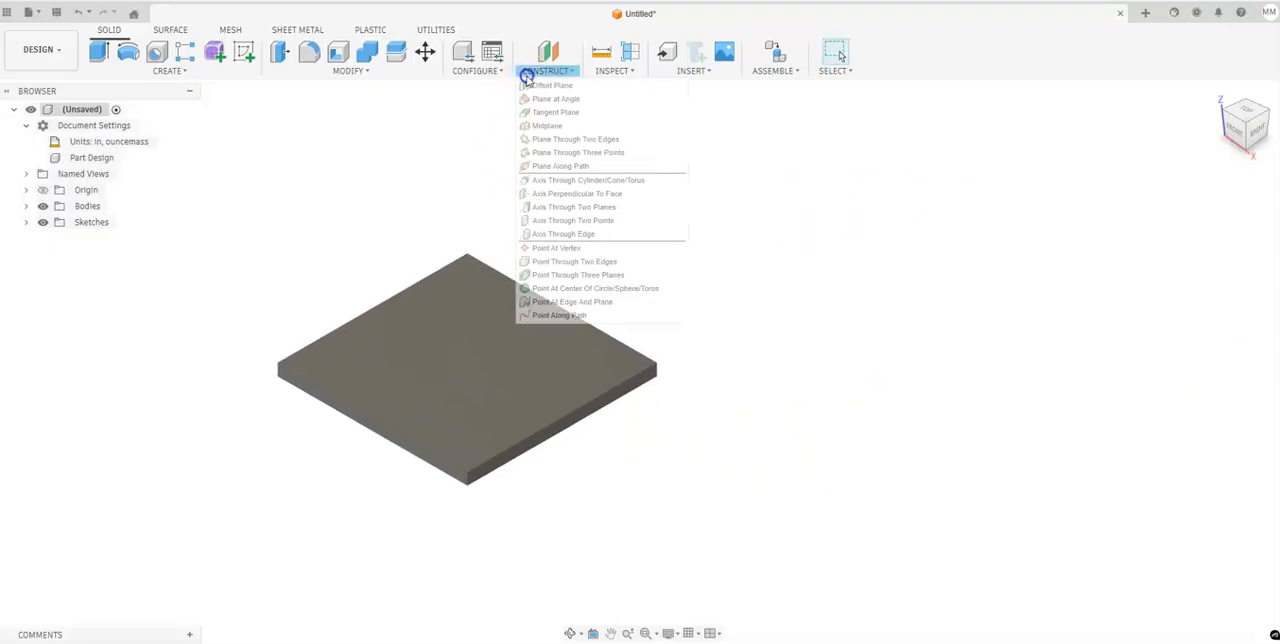
left_click(541, 54)
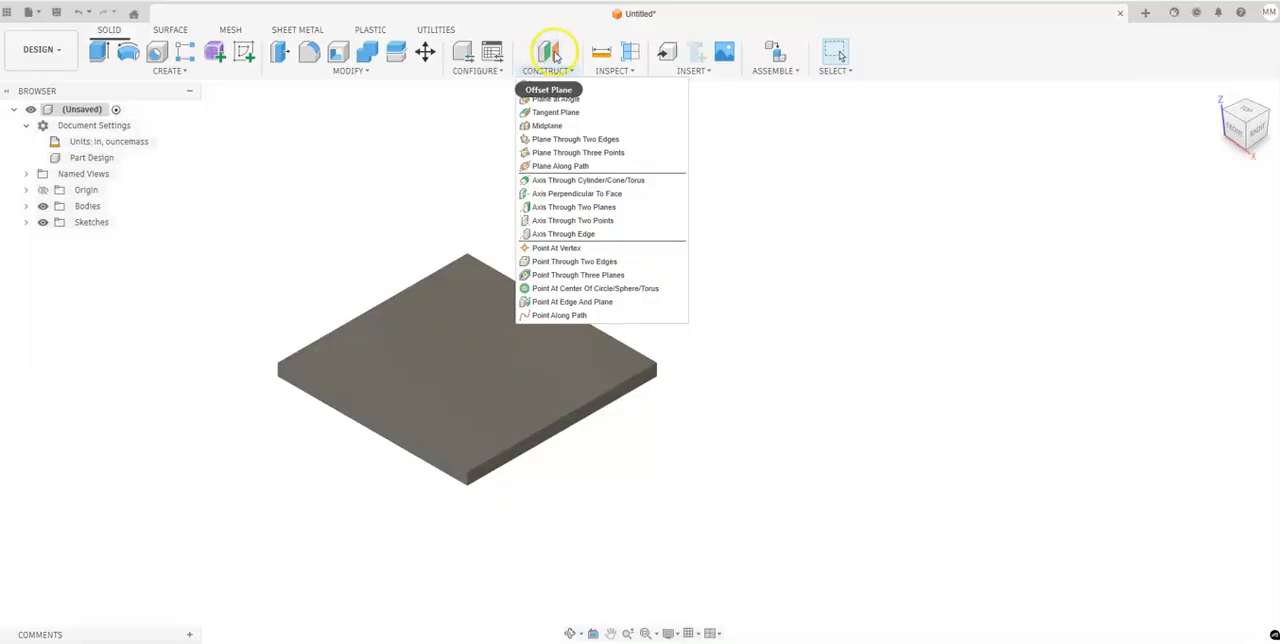
left_click(549, 53)
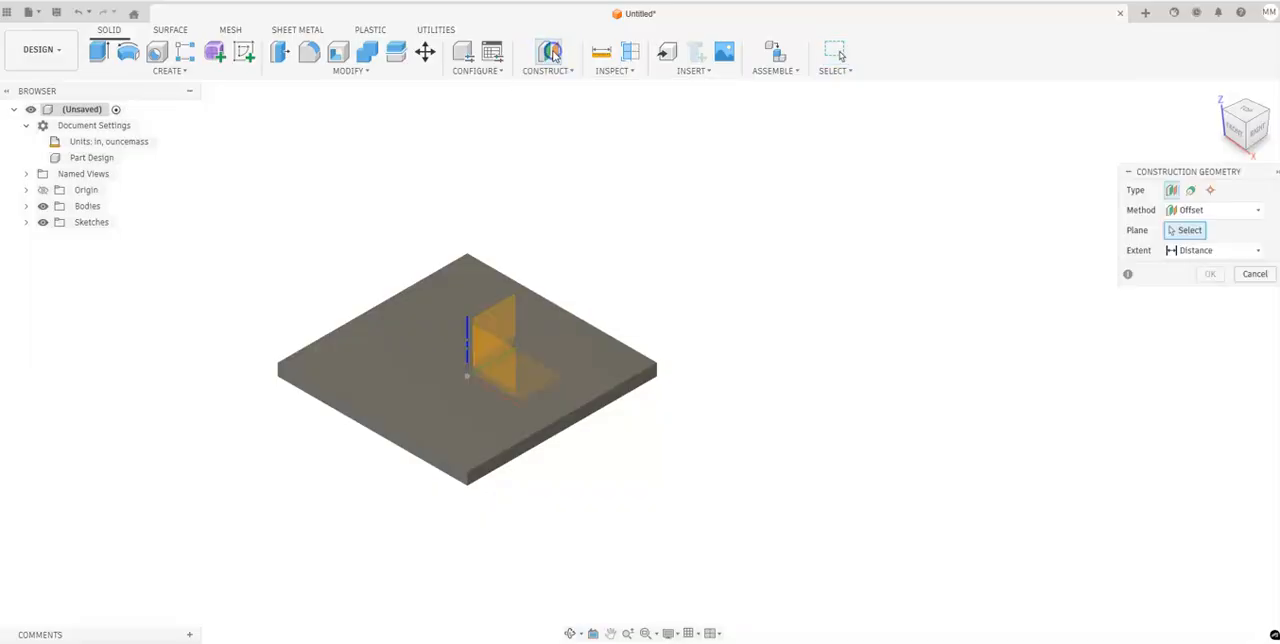
left_click(429, 363)
left_click_drag(466, 352, 488, 169)
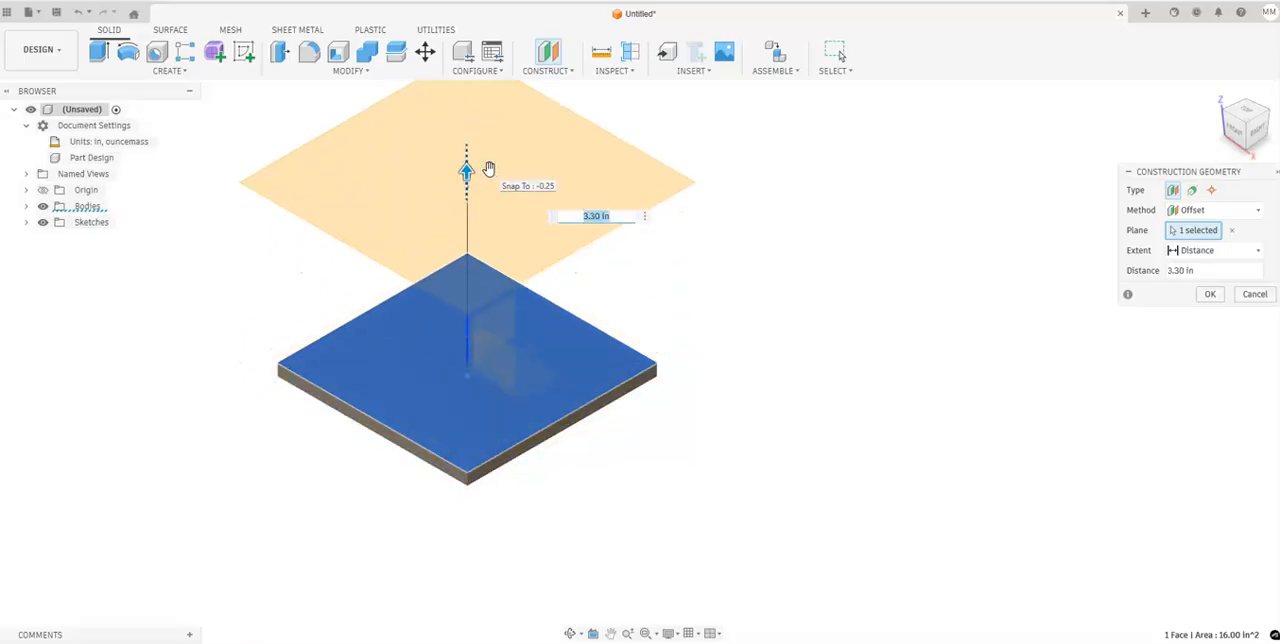
type("4")
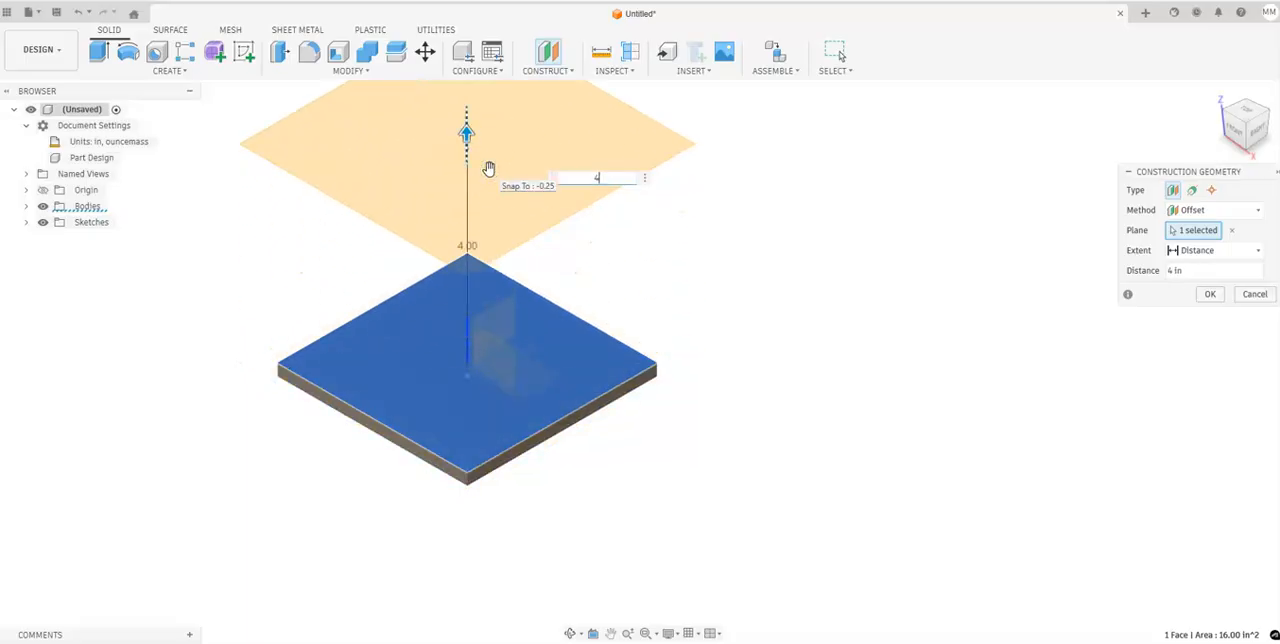
key("Return")
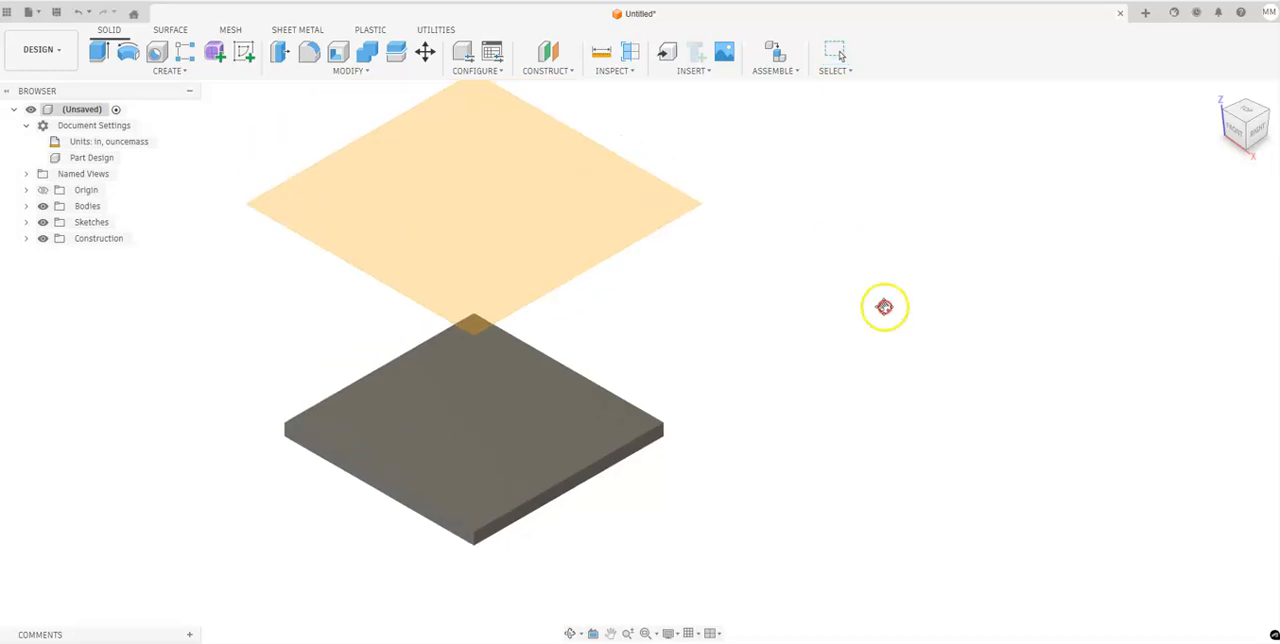
Start a sketch on the offset plane and project the plate's top face into it, keeping the projection linked.
left_click(886, 306)
left_click(243, 60)
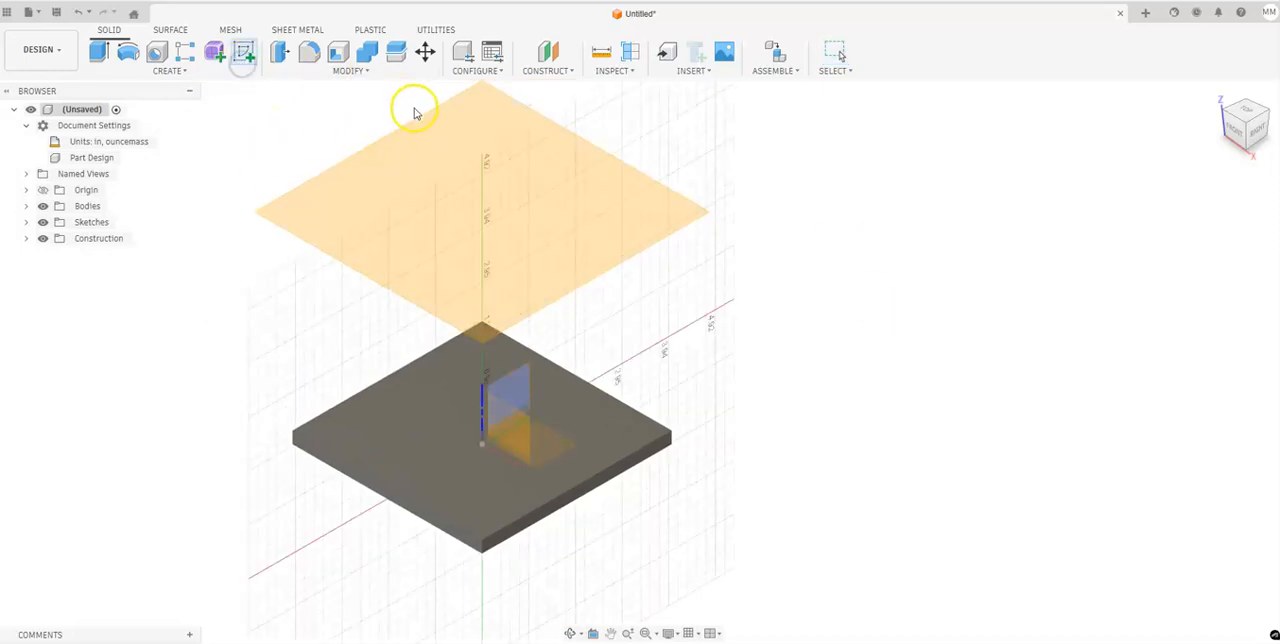
left_click(418, 145)
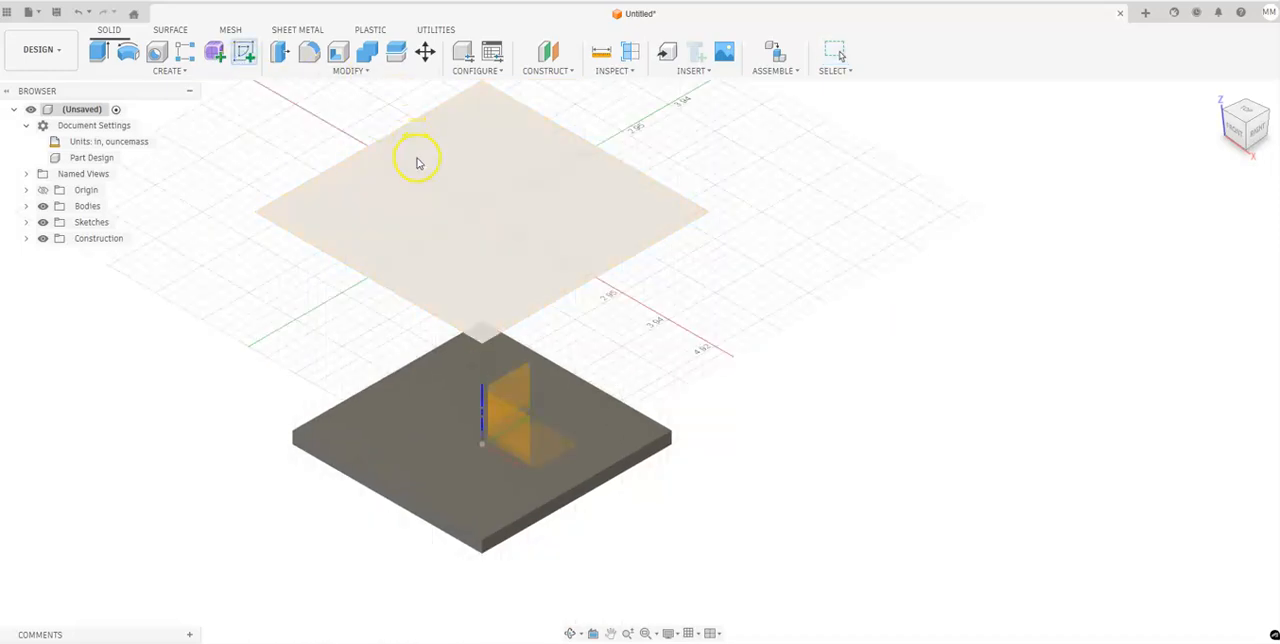
left_click(27, 240)
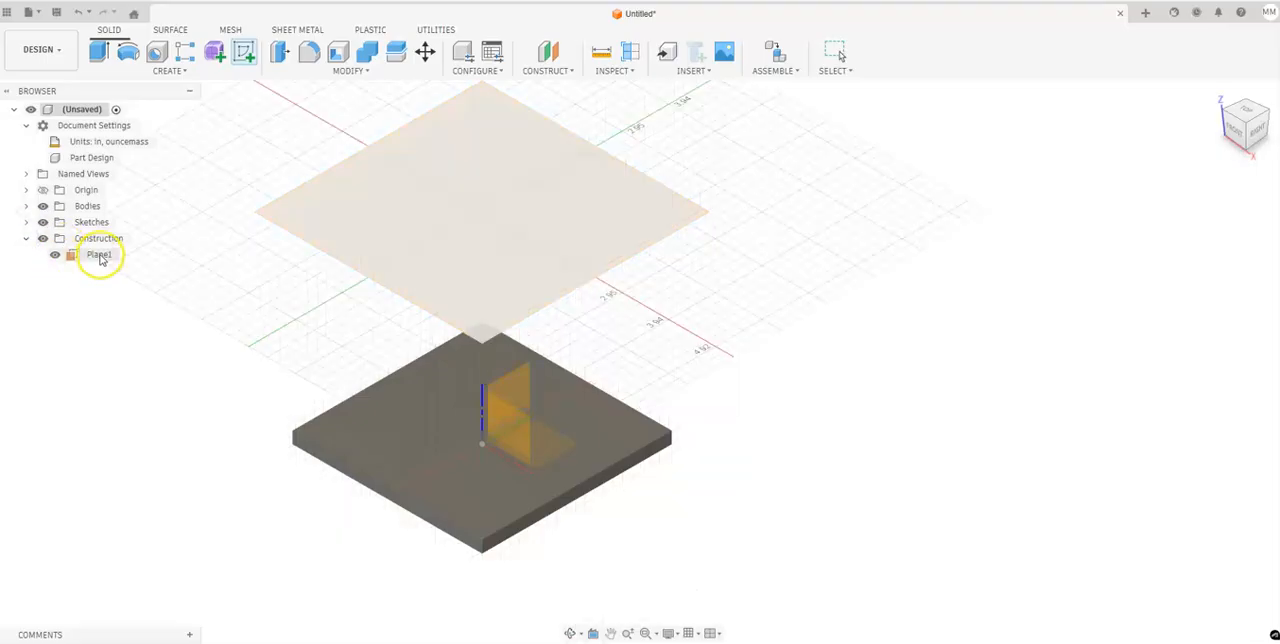
left_click(100, 256)
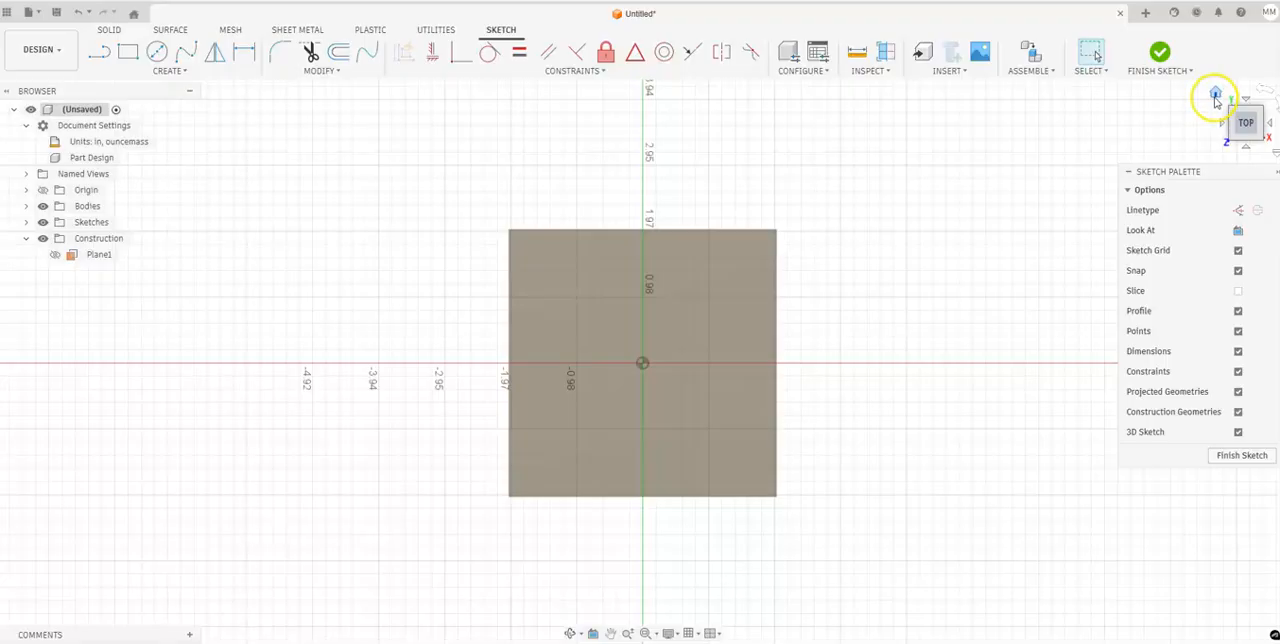
left_click(1215, 100)
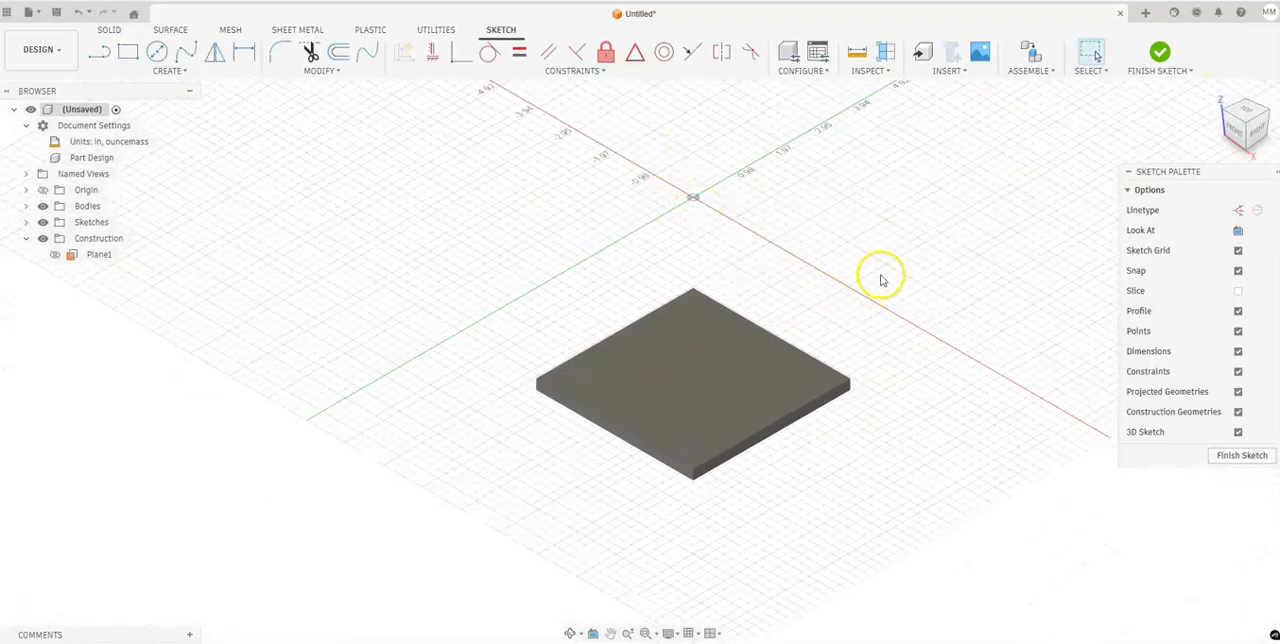
key("p")
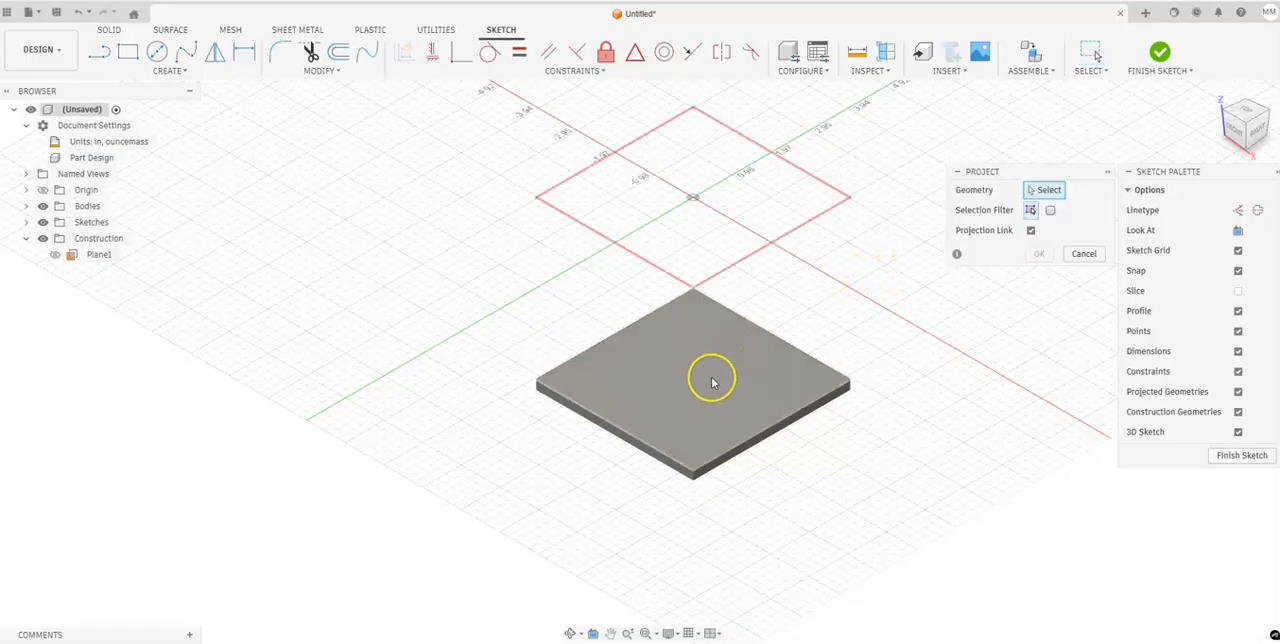
left_click(671, 395)
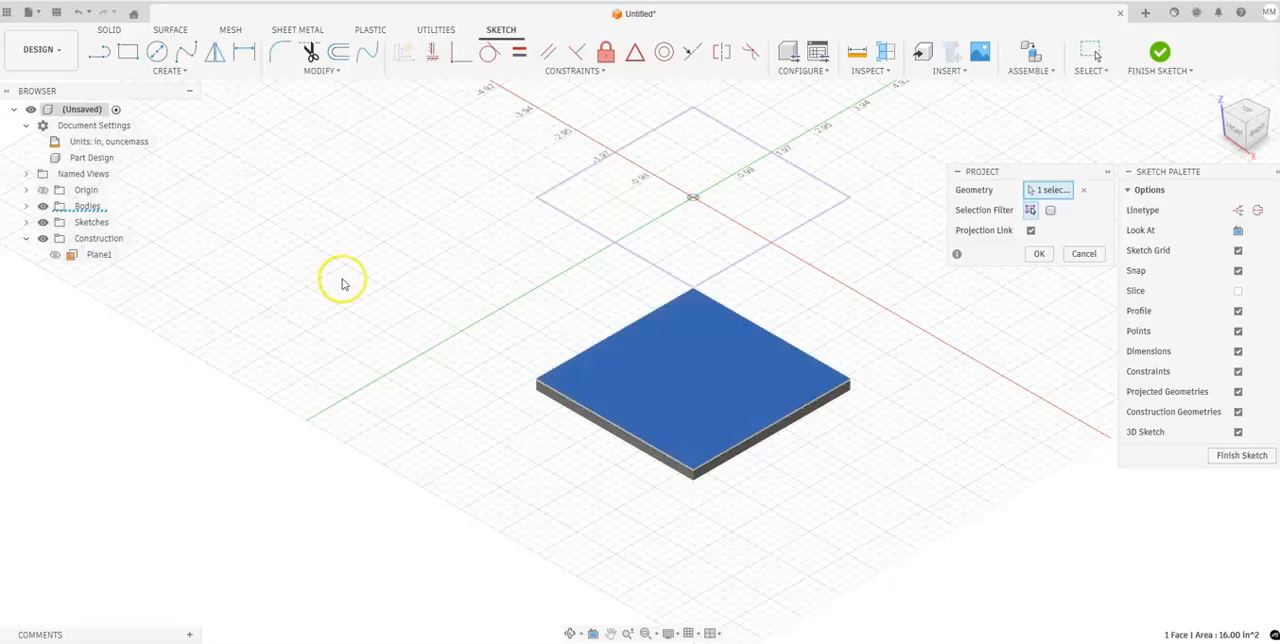
left_click(1036, 255)
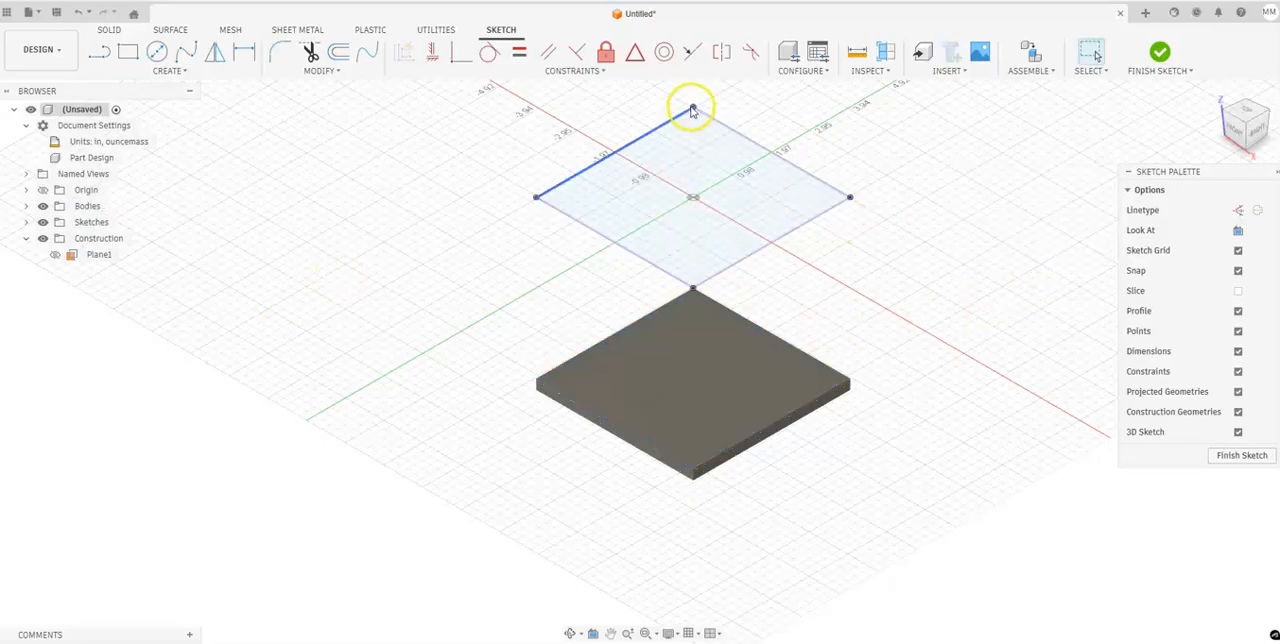
Sketch a 2.5 by 2.5 in center rectangle on the origin inside the projected square and finish the sketch.
left_click(1245, 113)
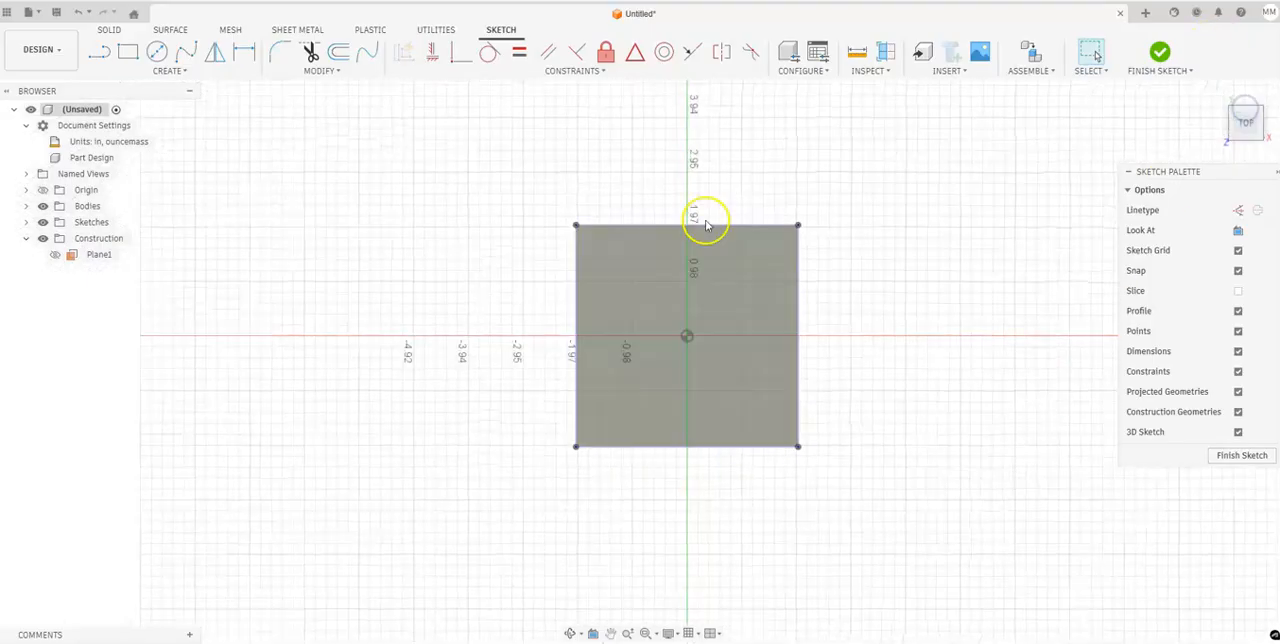
scroll(783, 260, "up", 3)
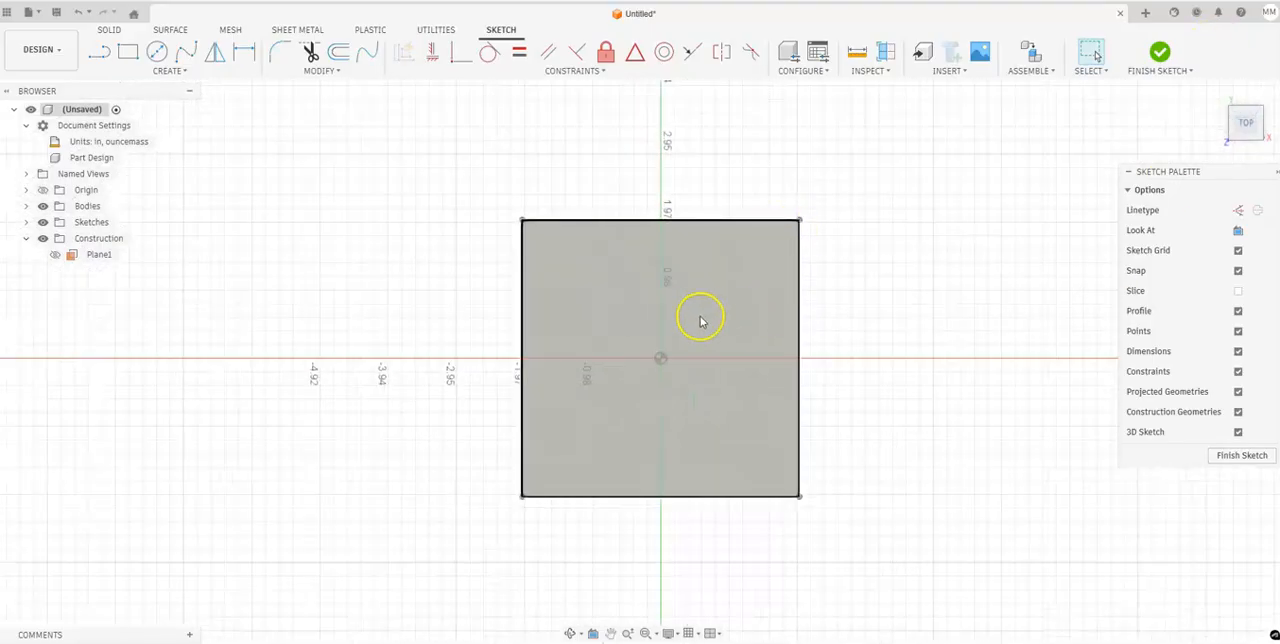
left_click(145, 75)
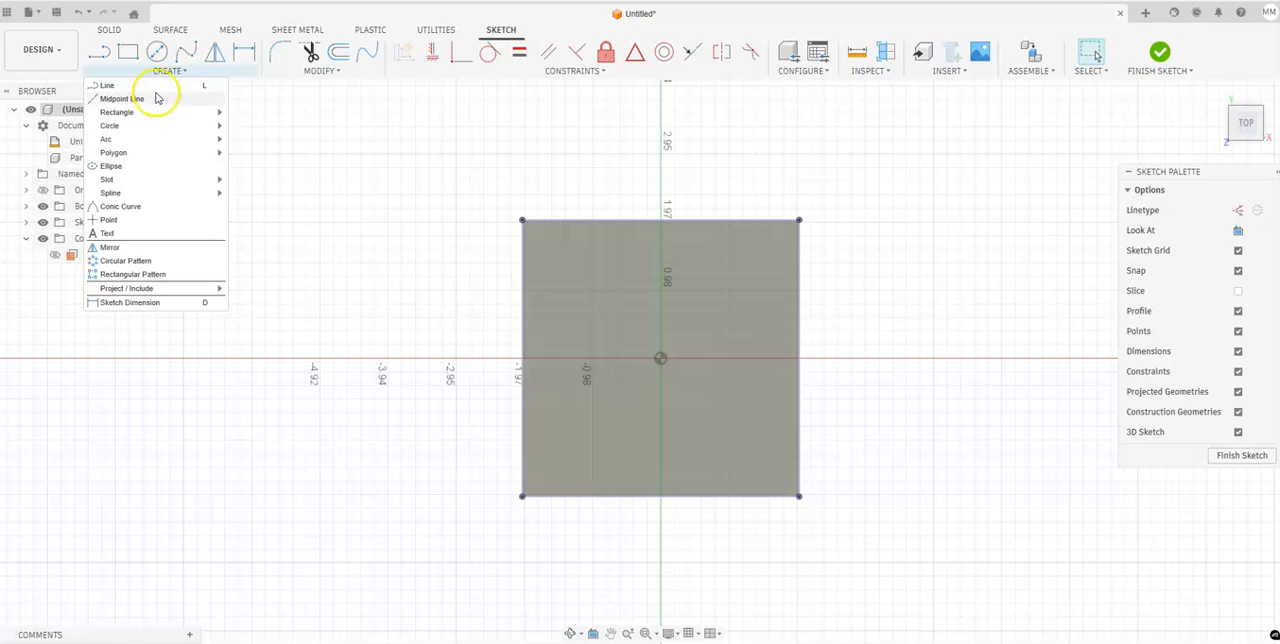
mouse_move(209, 119)
left_click(265, 138)
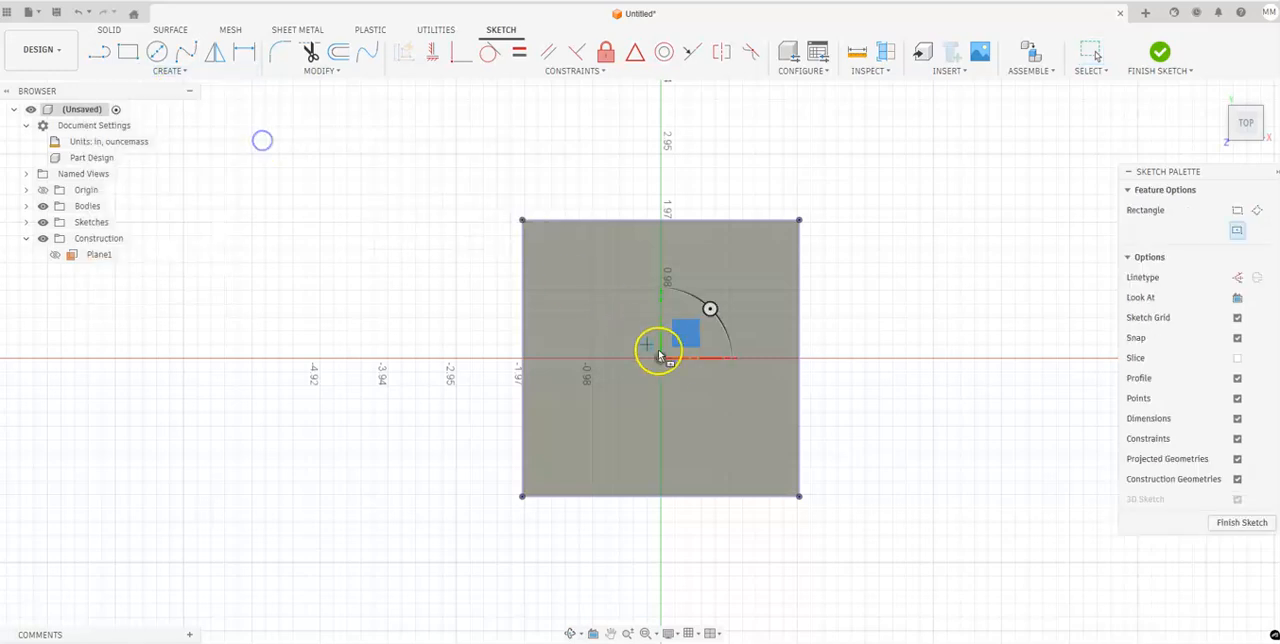
left_click(660, 358)
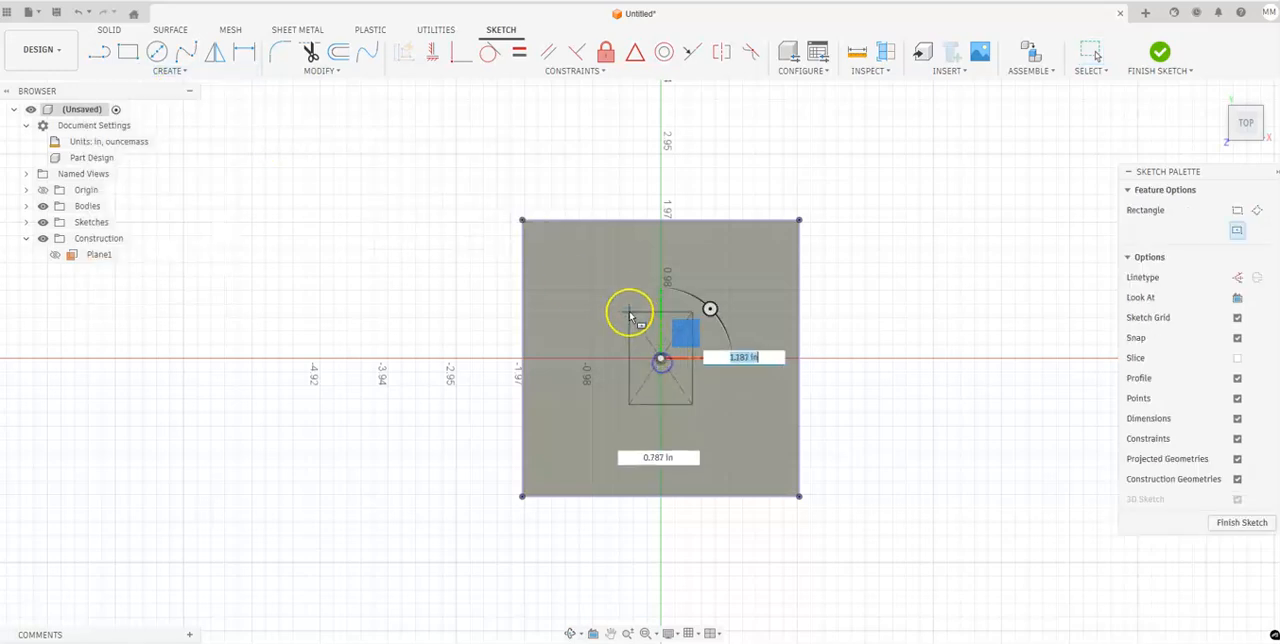
type("2")
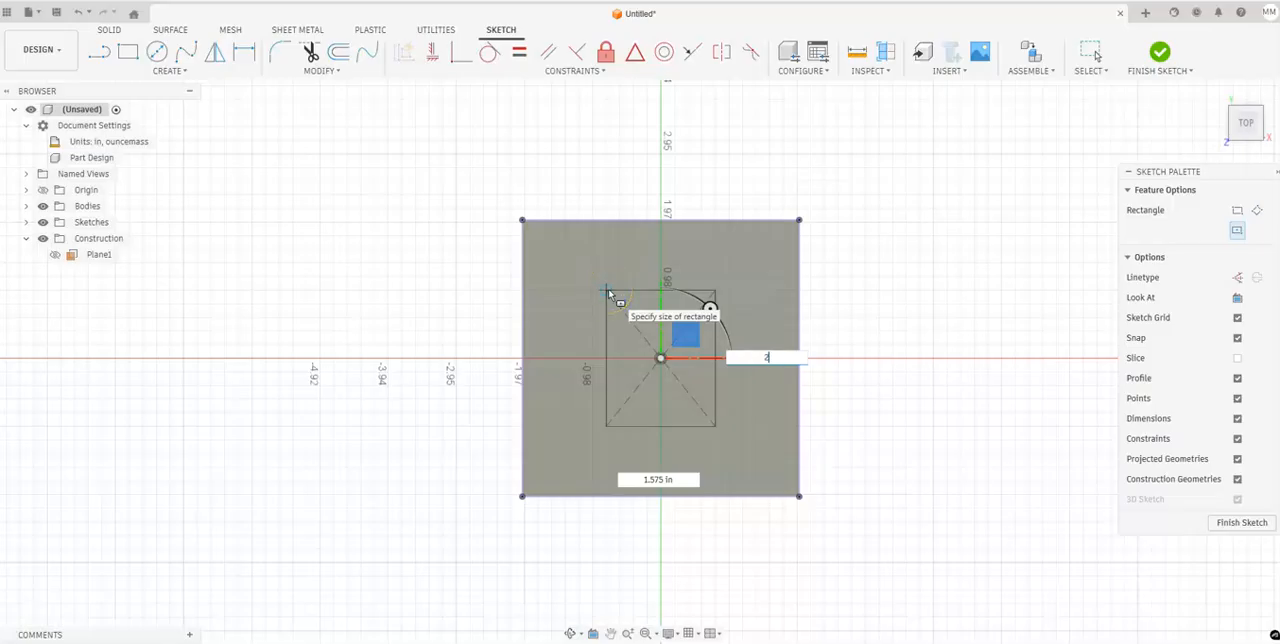
type(".5")
key("Tab")
type("2.5")
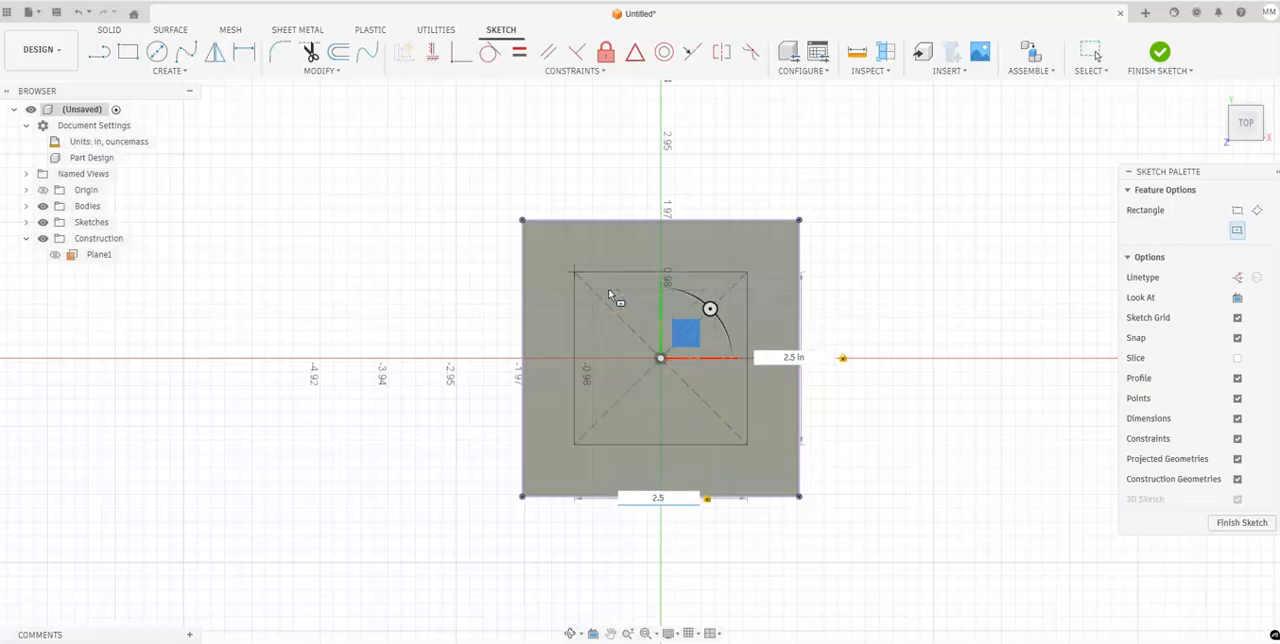
key("Return")
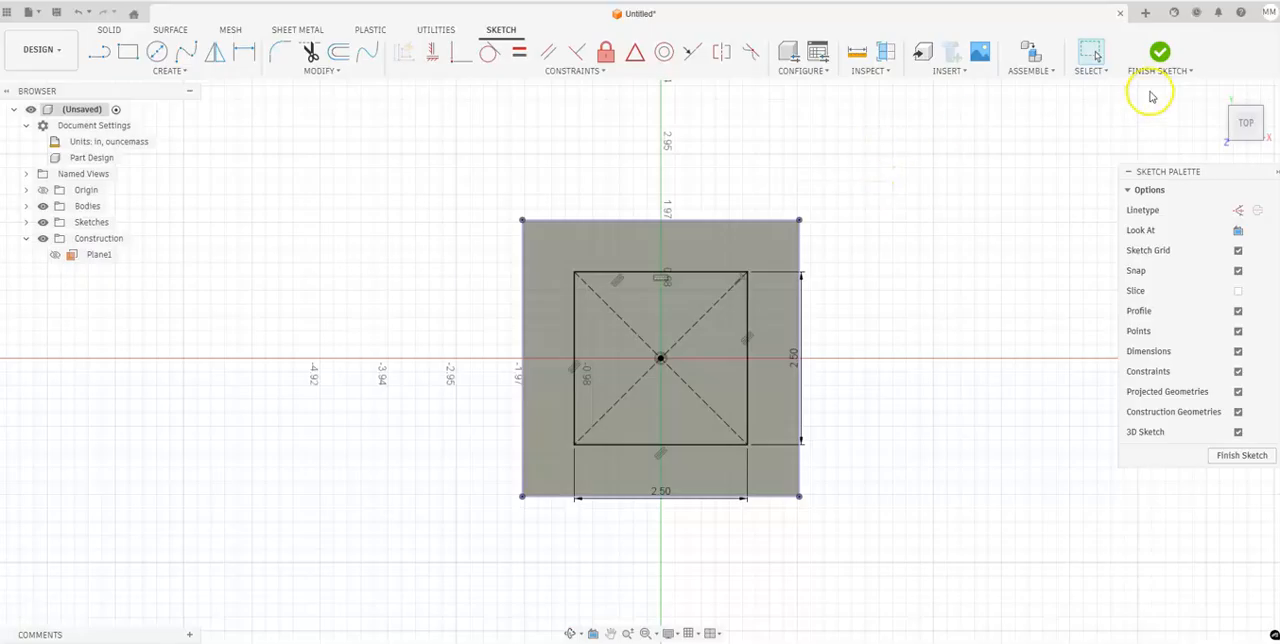
left_click(1161, 55)
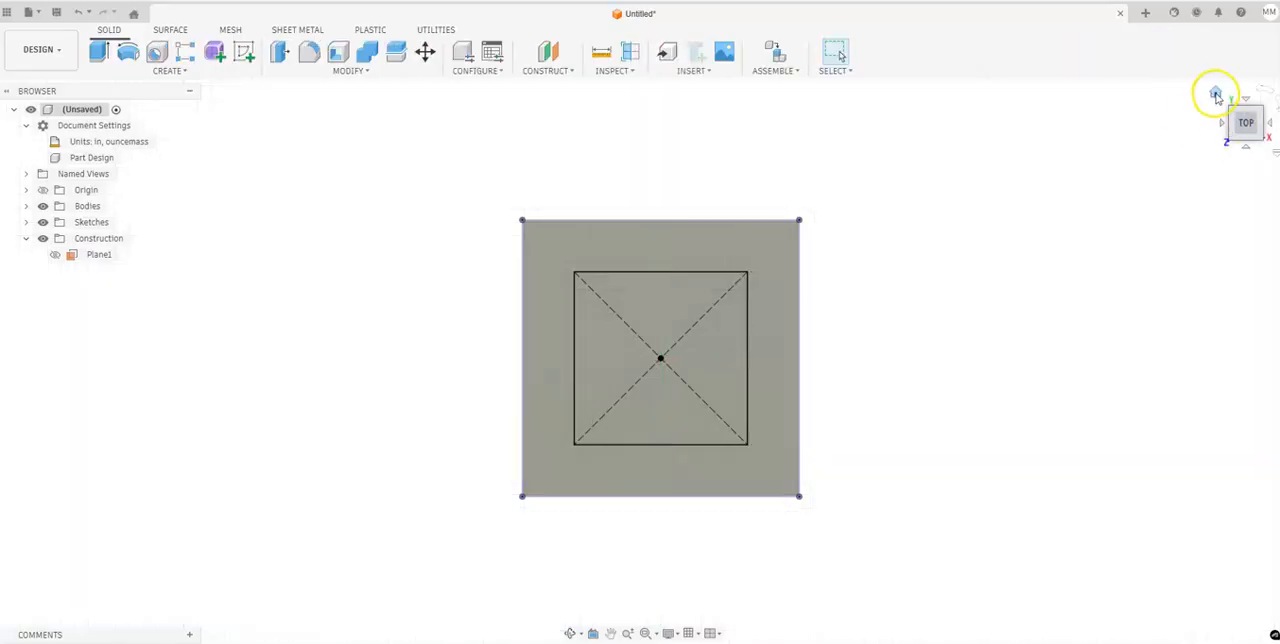
Extrude the inner 2.5 in square profile 0.25 in upward as a new body.
left_click(1213, 94)
key("e")
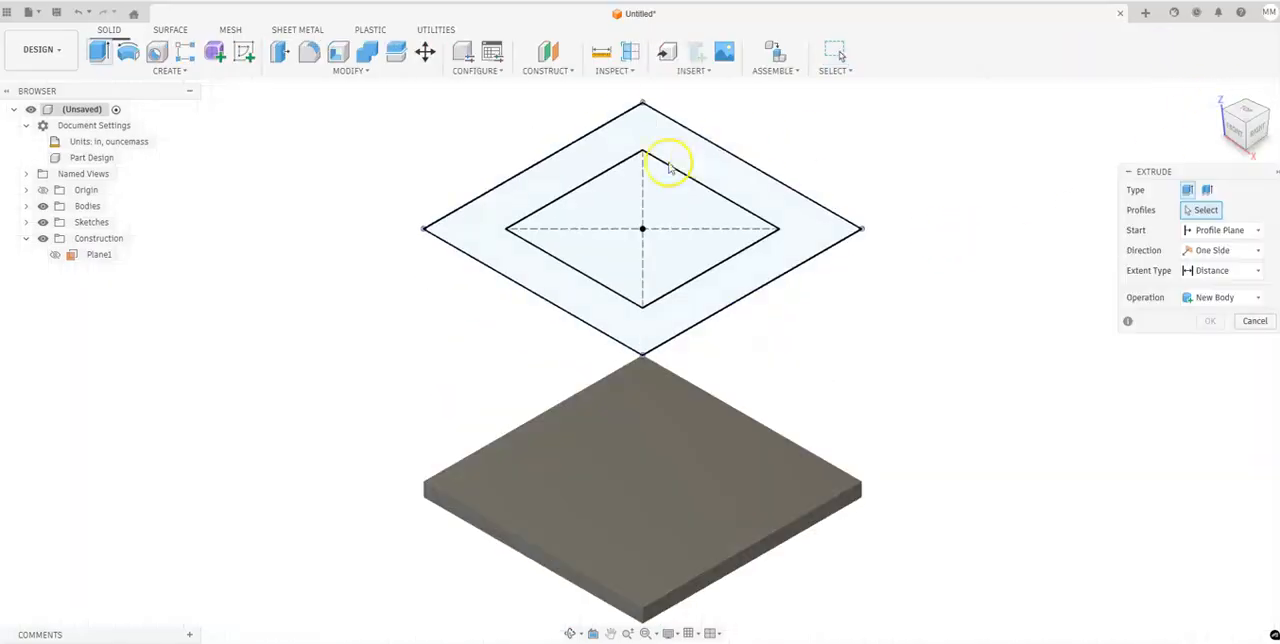
left_click(668, 195)
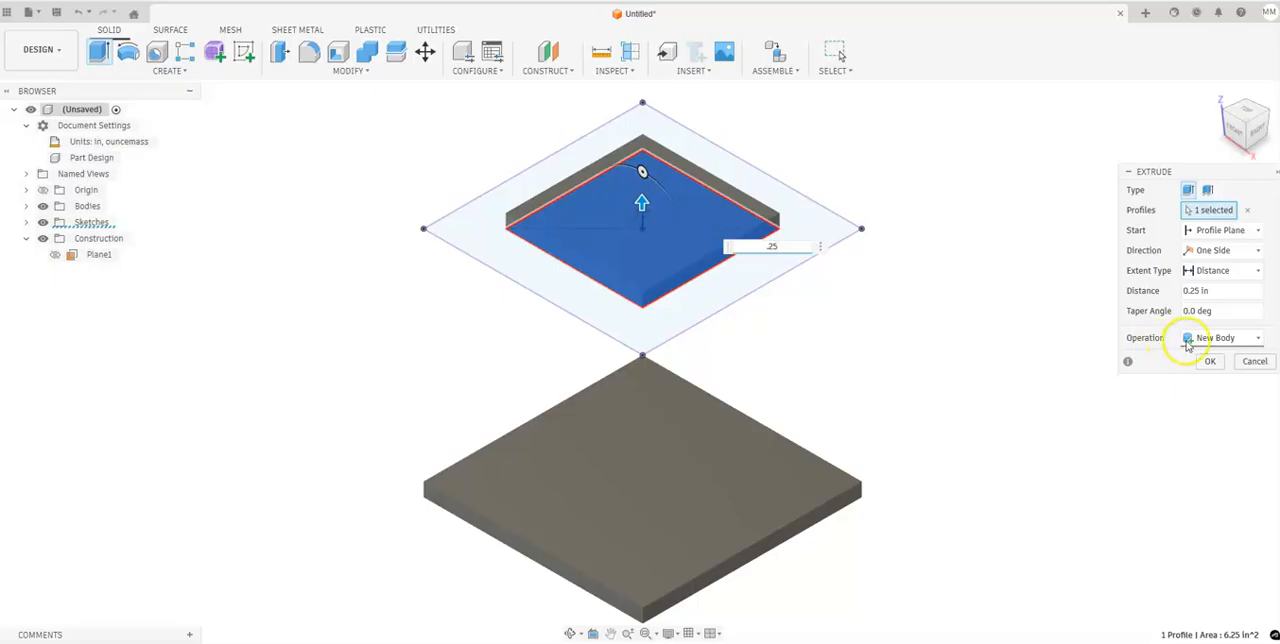
left_click(1209, 361)
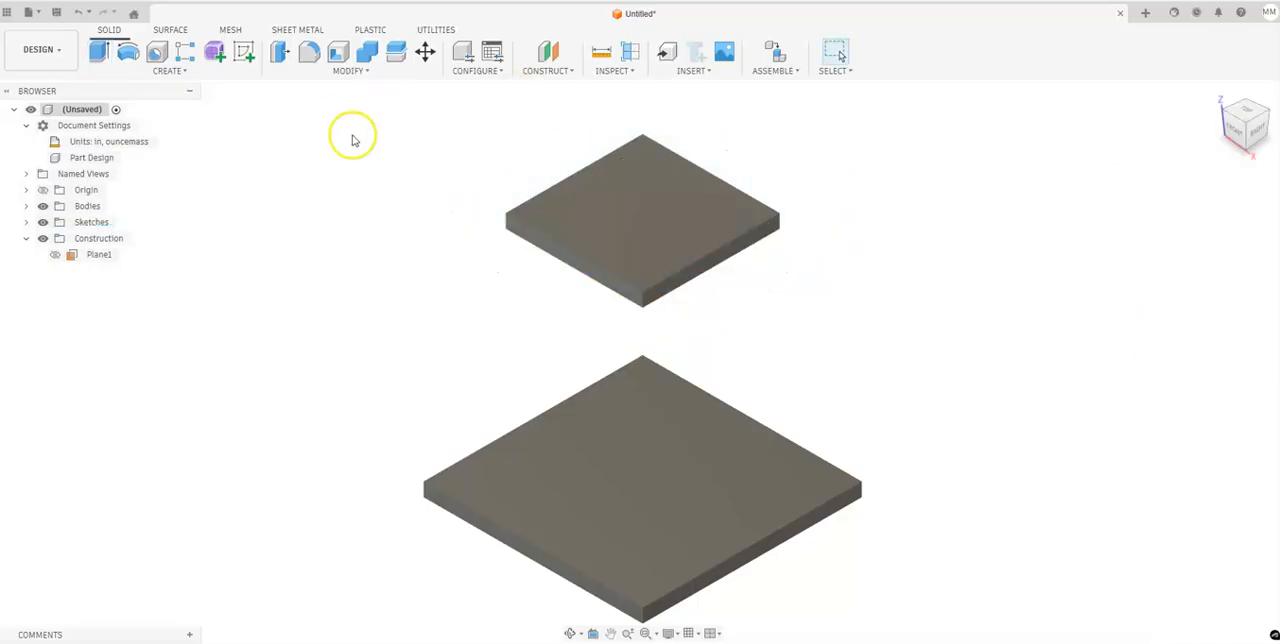
Rename the 4 in base plate body as Bottom and the smaller upper plate body as Top.
left_click(27, 206)
left_click(98, 222)
left_click(177, 254)
left_click(97, 238)
left_click(225, 281)
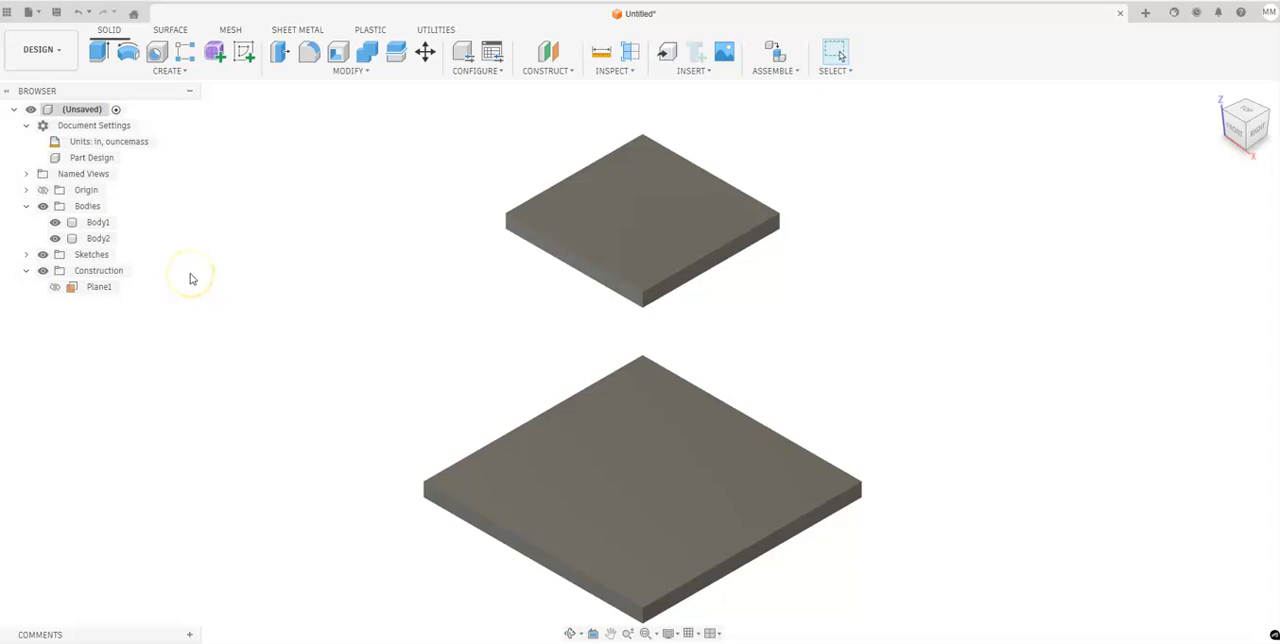
double_click(100, 222)
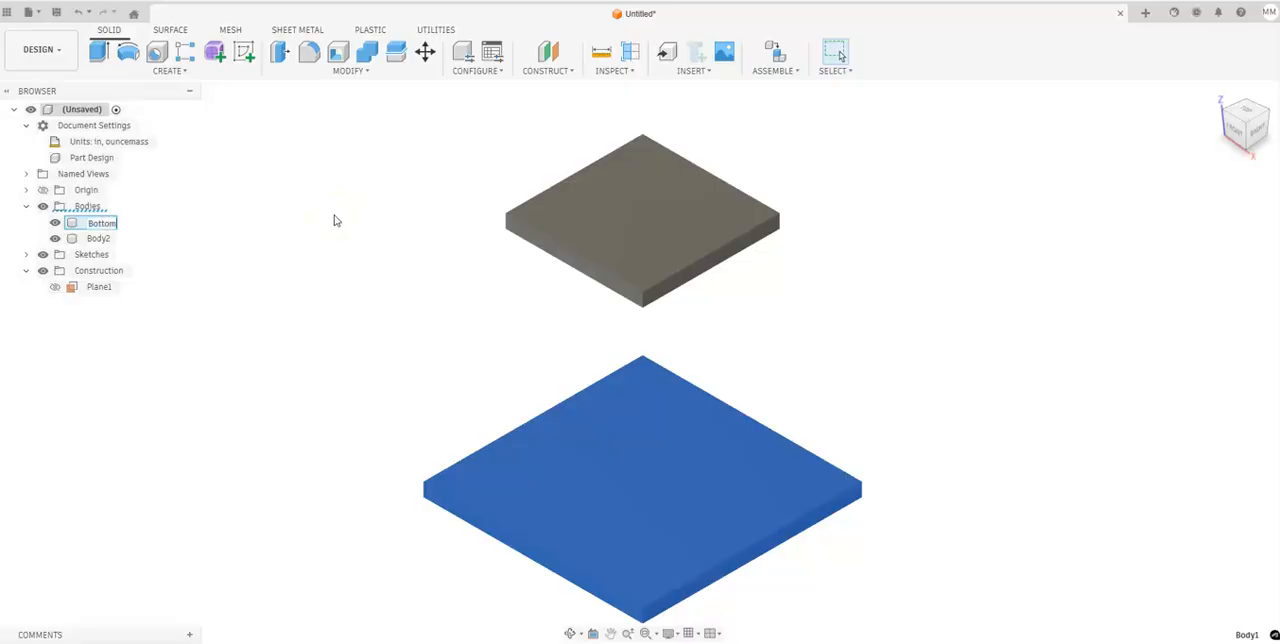
left_click(293, 267)
left_click(108, 239)
double_click(110, 238)
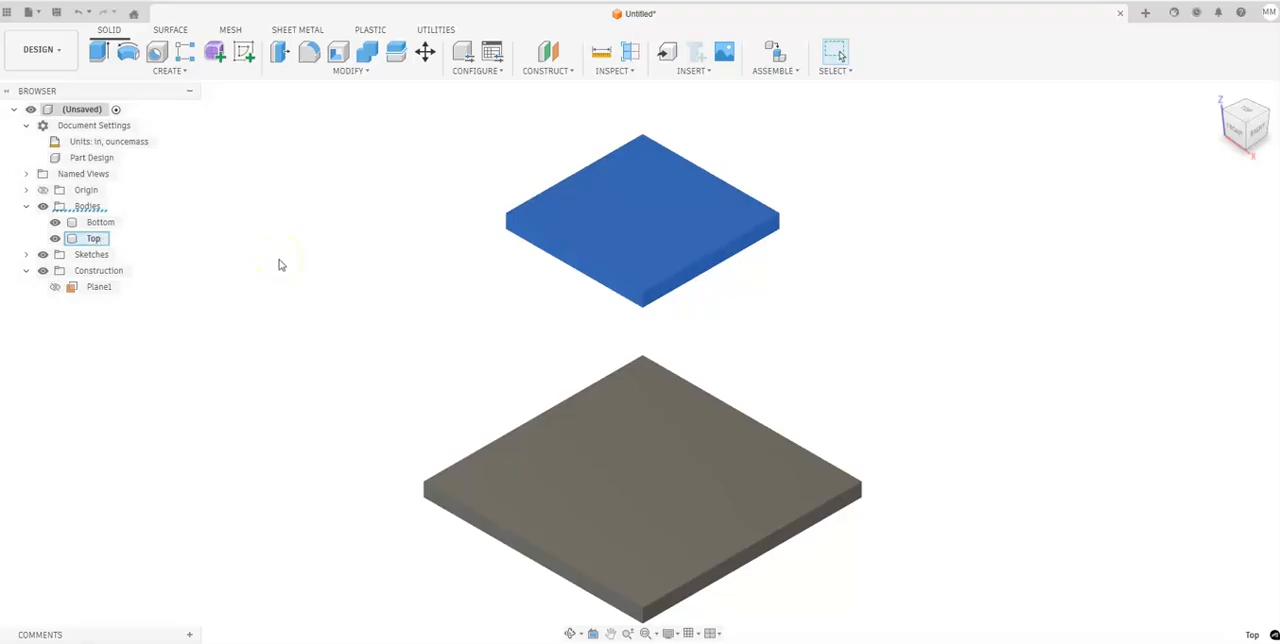
left_click(460, 273)
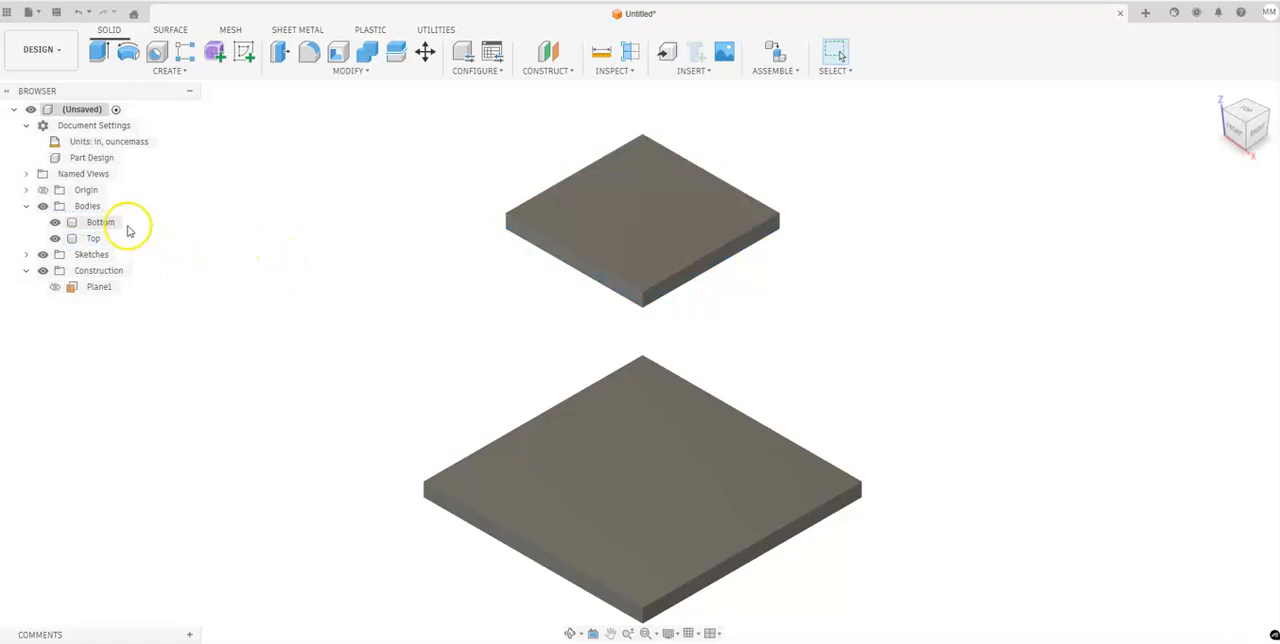
Start a sketch on the top face of the Bottom plate and hide the Top body.
middle_click_drag(448, 303, 444, 272)
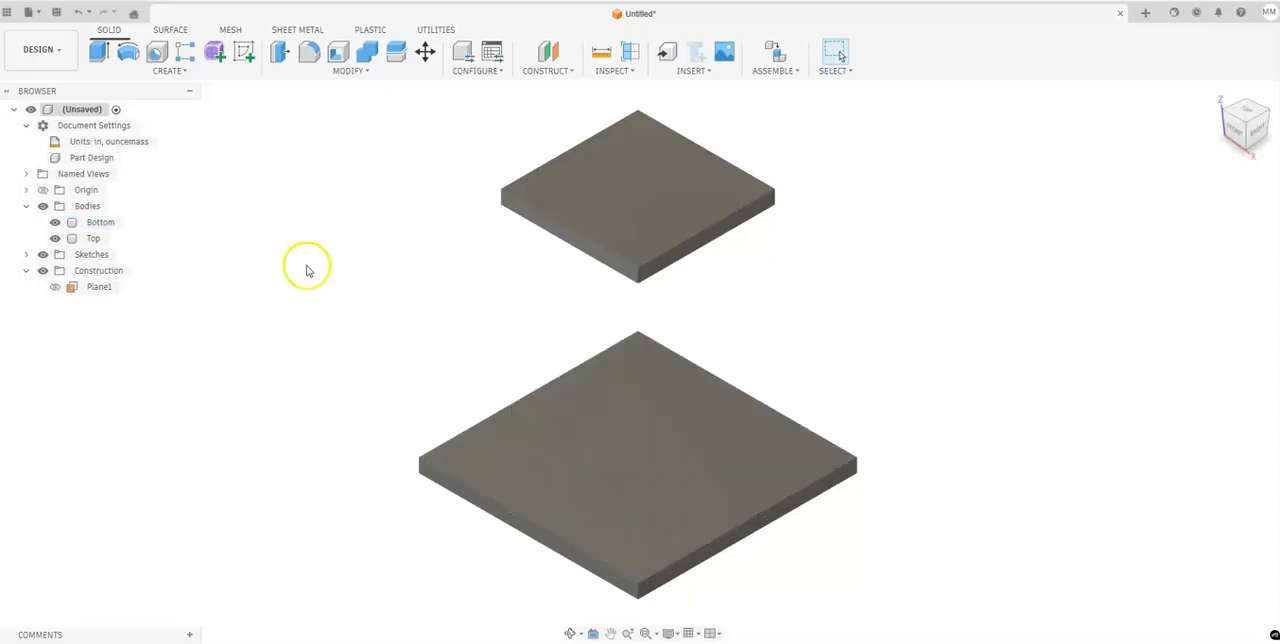
left_click(245, 52)
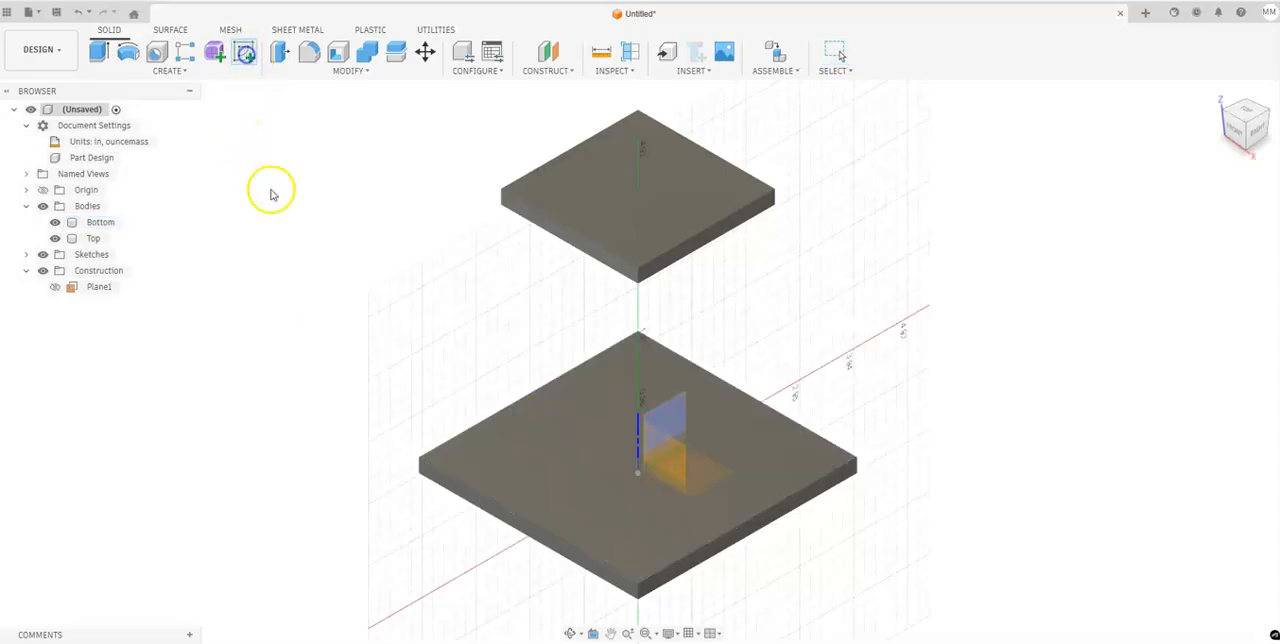
left_click(609, 445)
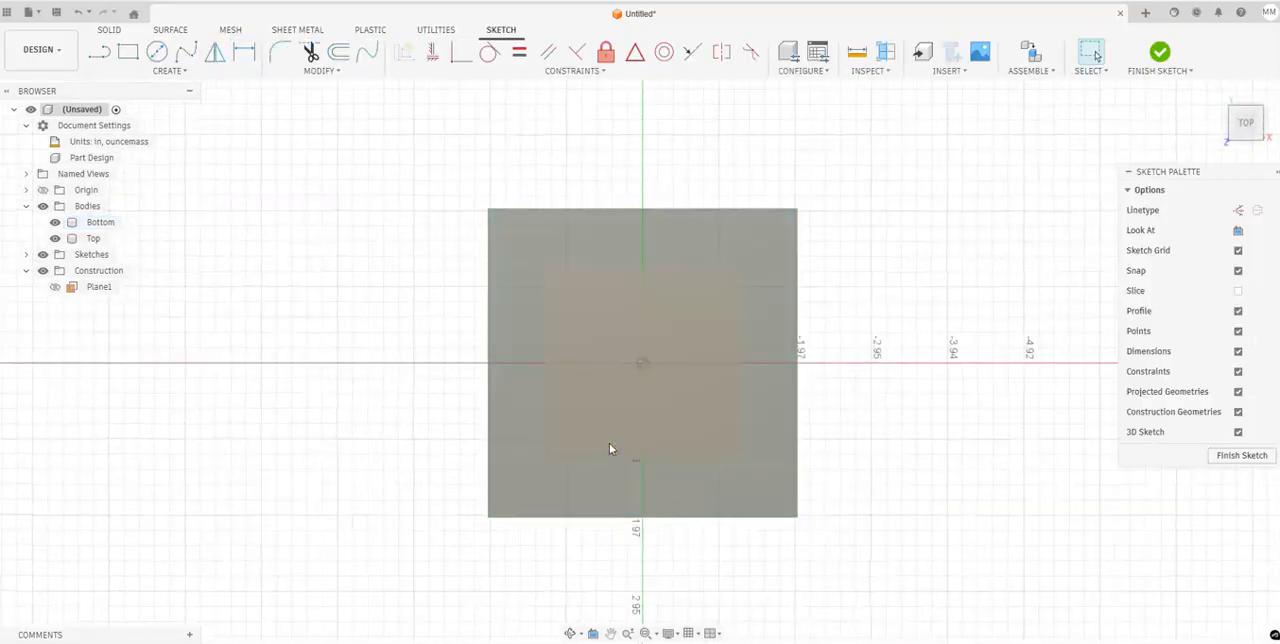
left_click(57, 238)
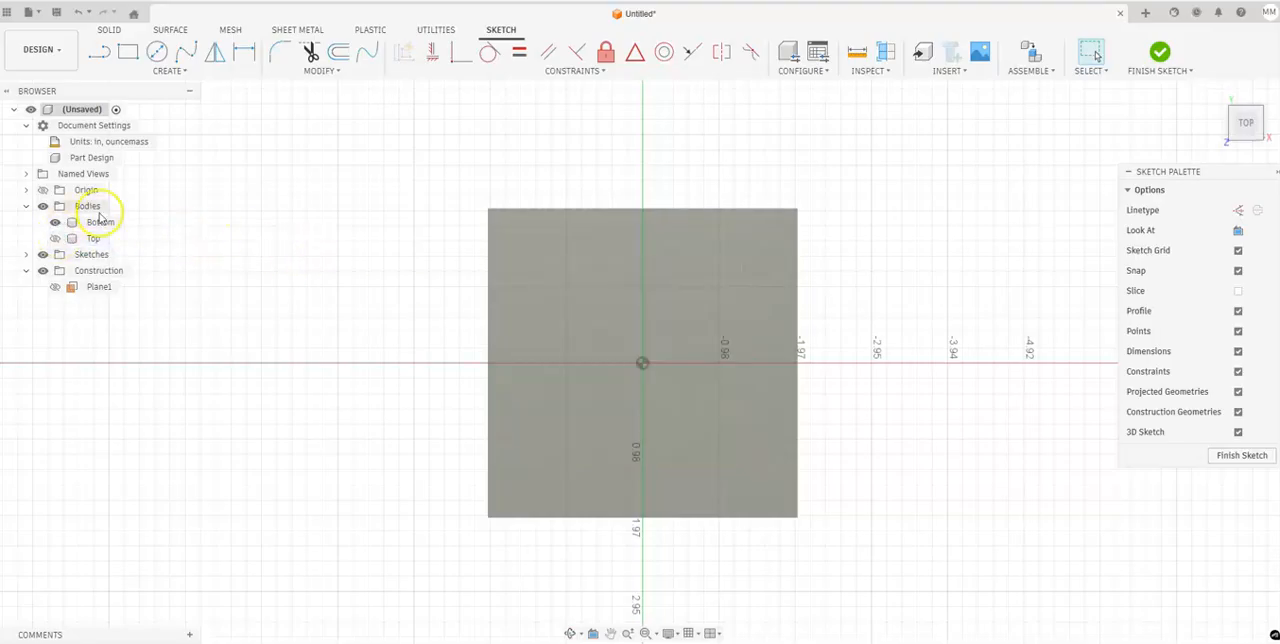
Sketch a 1.5 by 1.5 in center rectangle on the origin and finish the sketch.
left_click(174, 70)
mouse_move(183, 117)
left_click(258, 138)
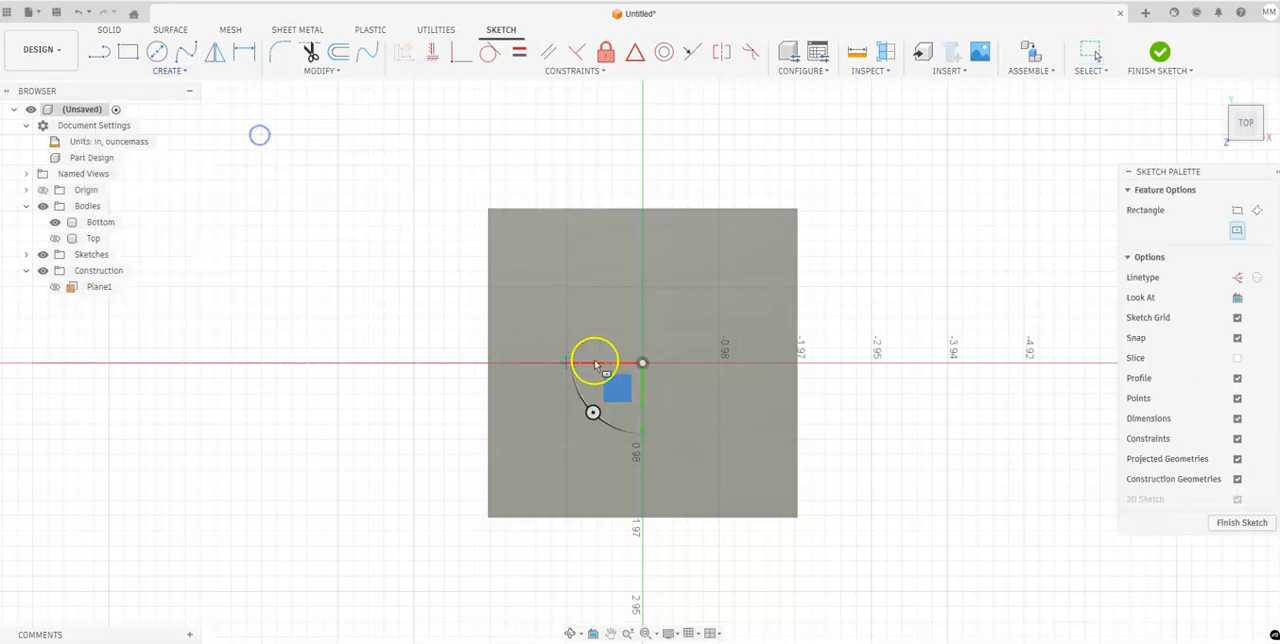
left_click(643, 363)
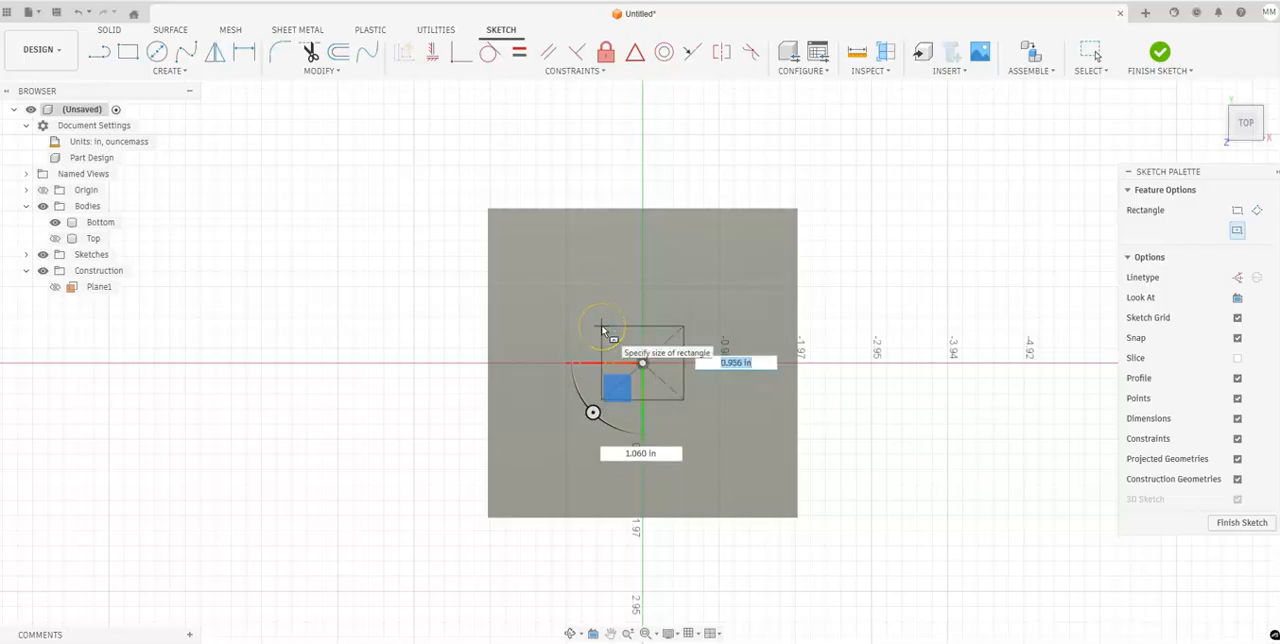
type("1.5")
key("Tab")
type("1.5")
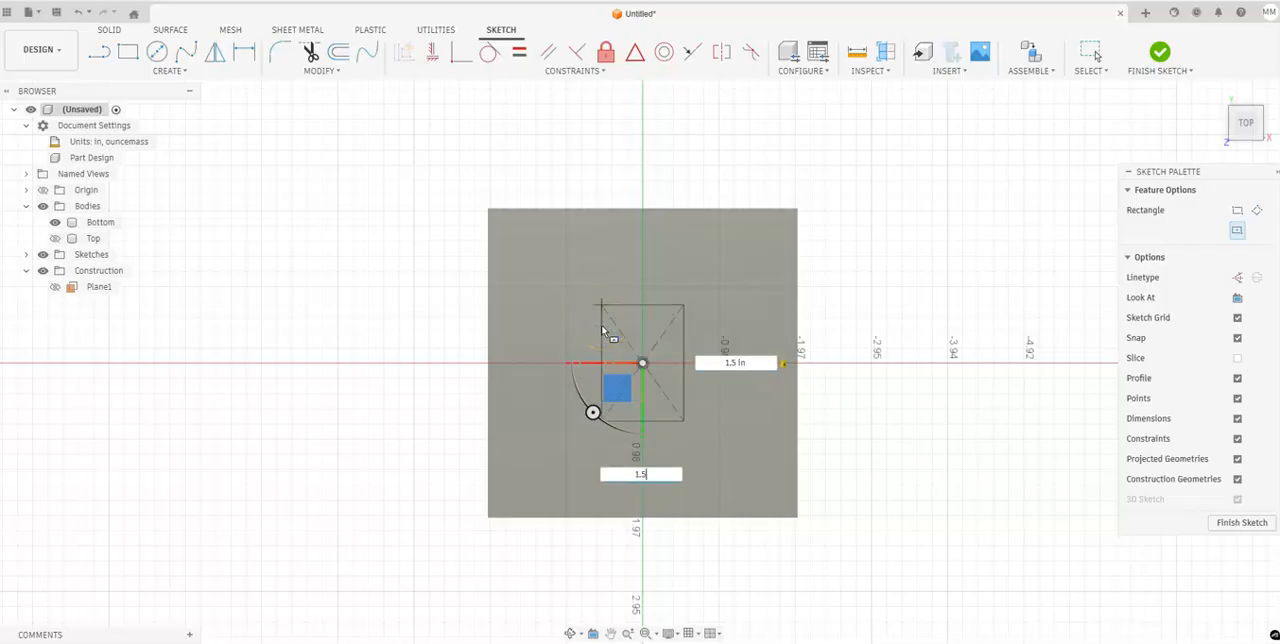
key("Tab")
left_click(1160, 52)
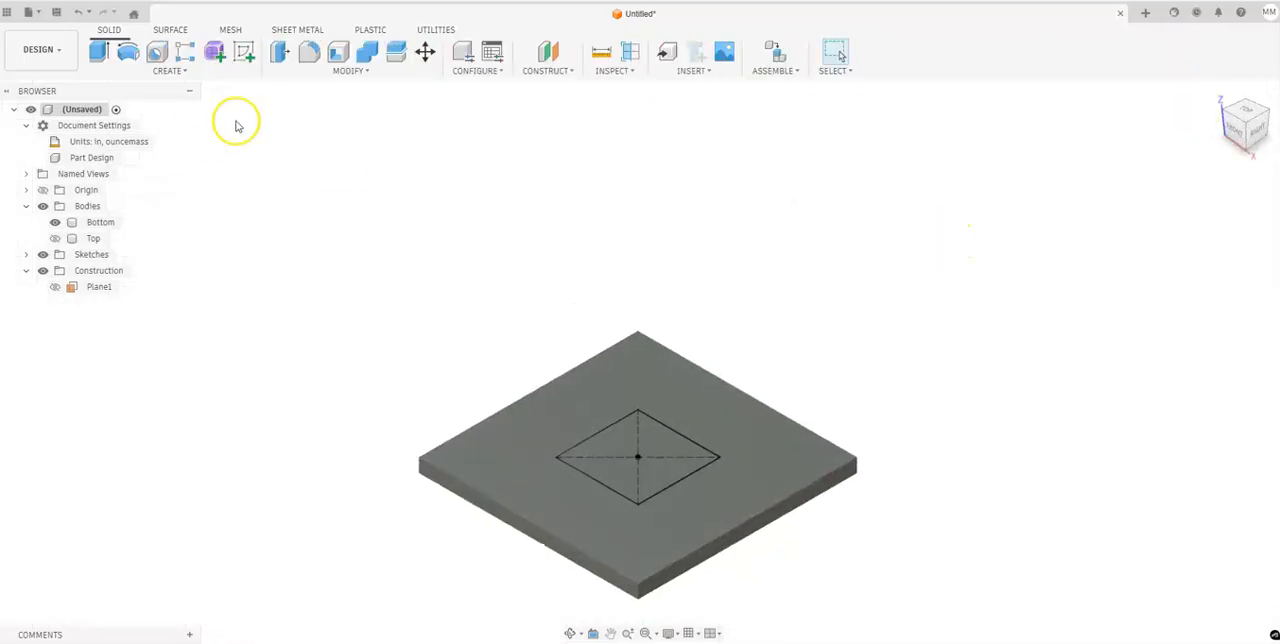
Show the Top body again and extrude the 1.5 in square up to the Top plate's underside as a new body.
left_click(56, 238)
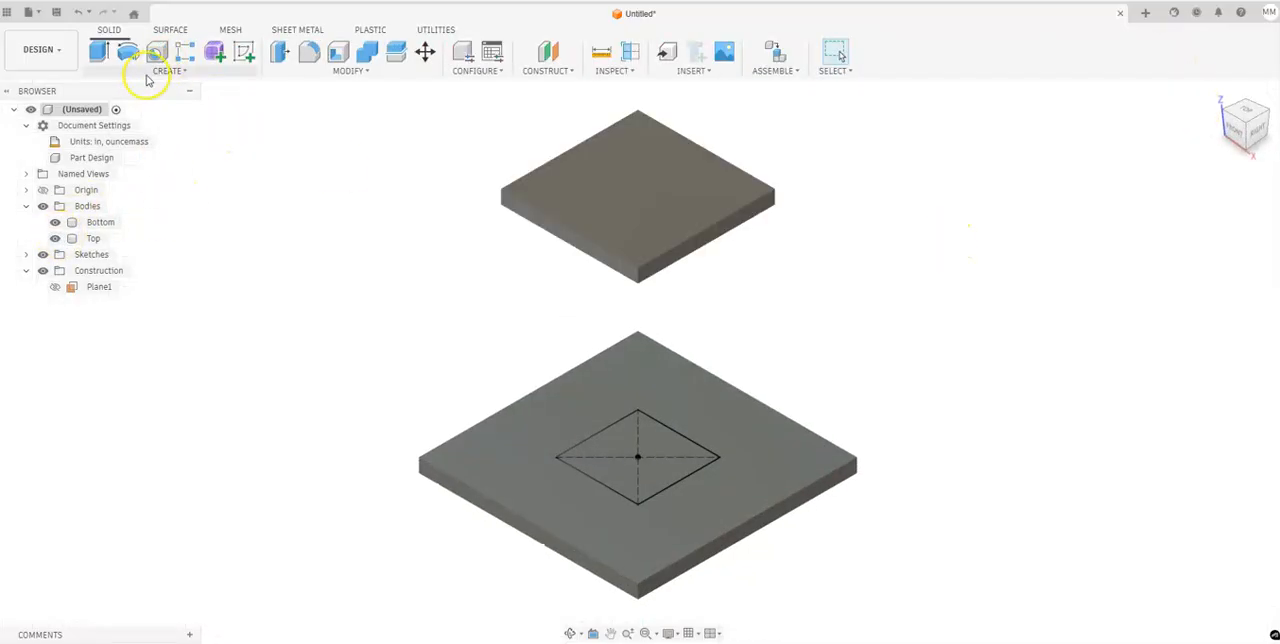
left_click(98, 52)
left_click(641, 436)
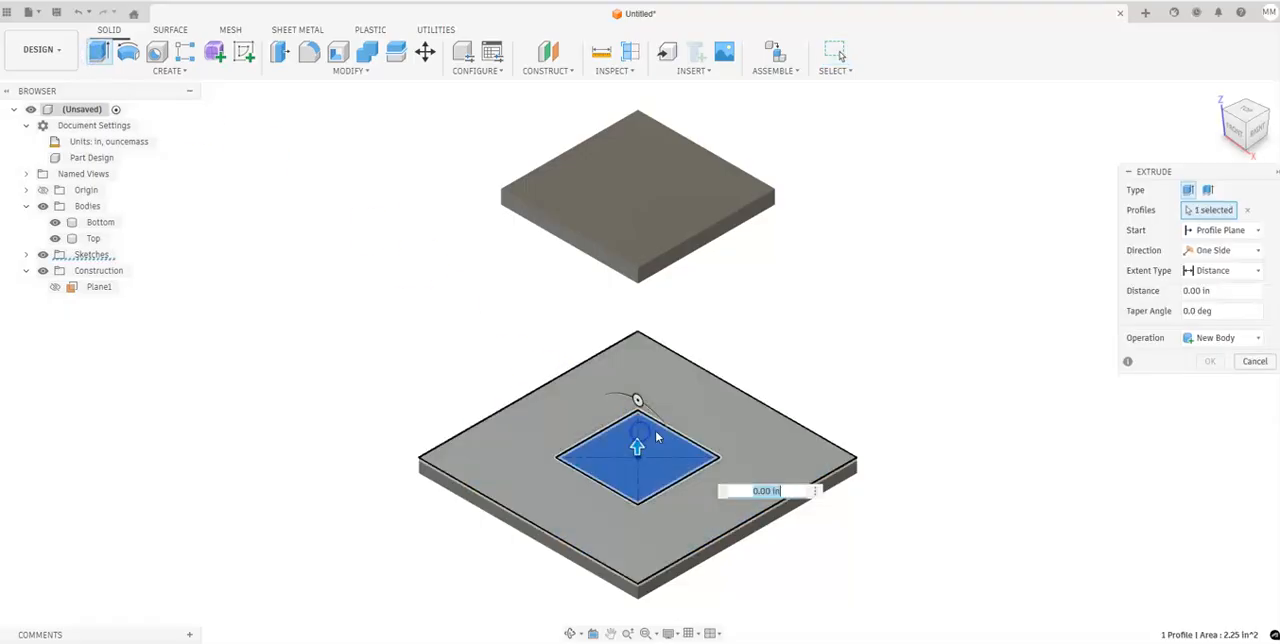
left_click(1215, 270)
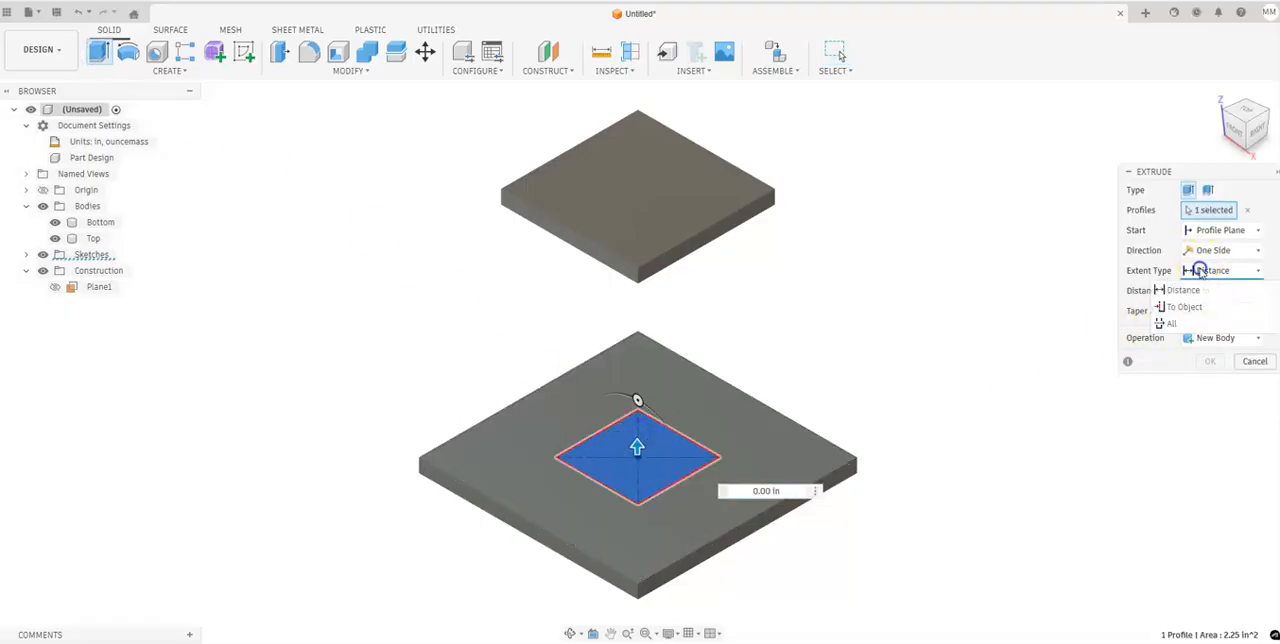
left_click(1200, 306)
left_click(1255, 135)
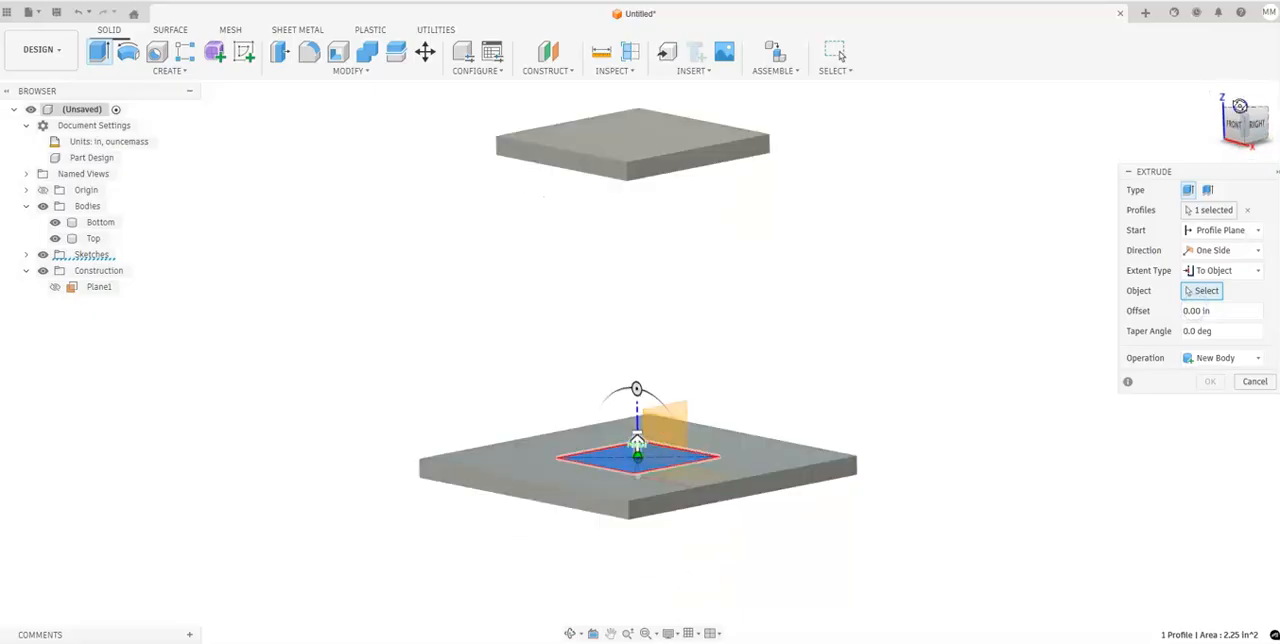
left_click(695, 158)
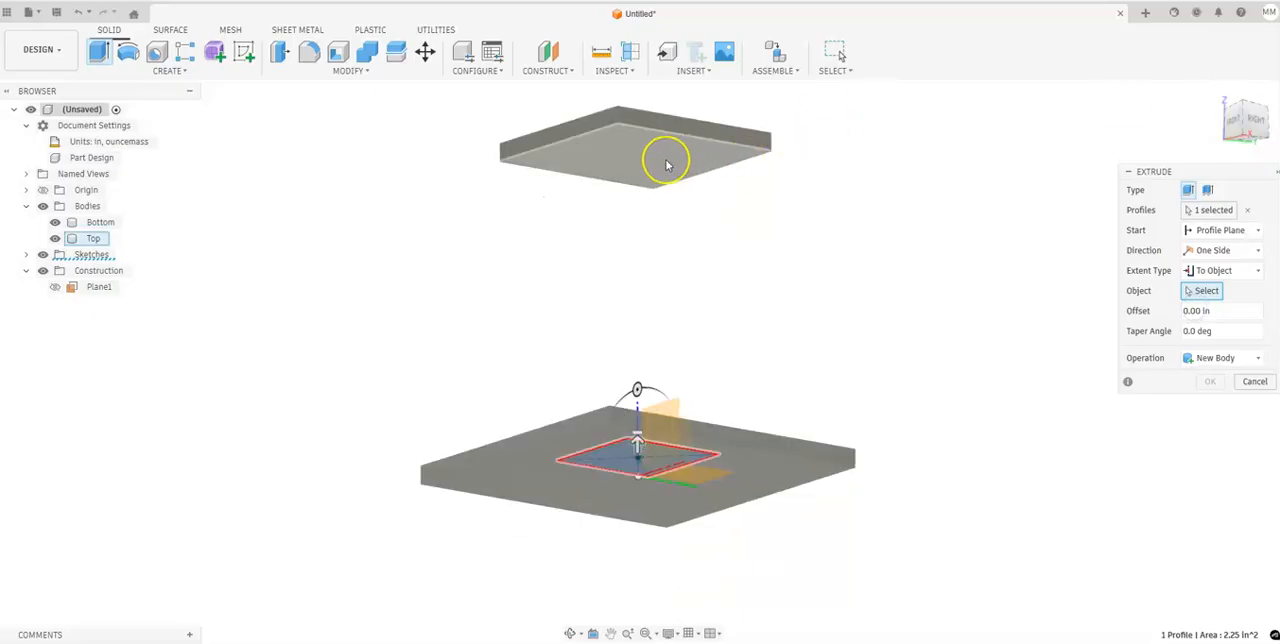
left_click(680, 158)
left_click(1193, 399)
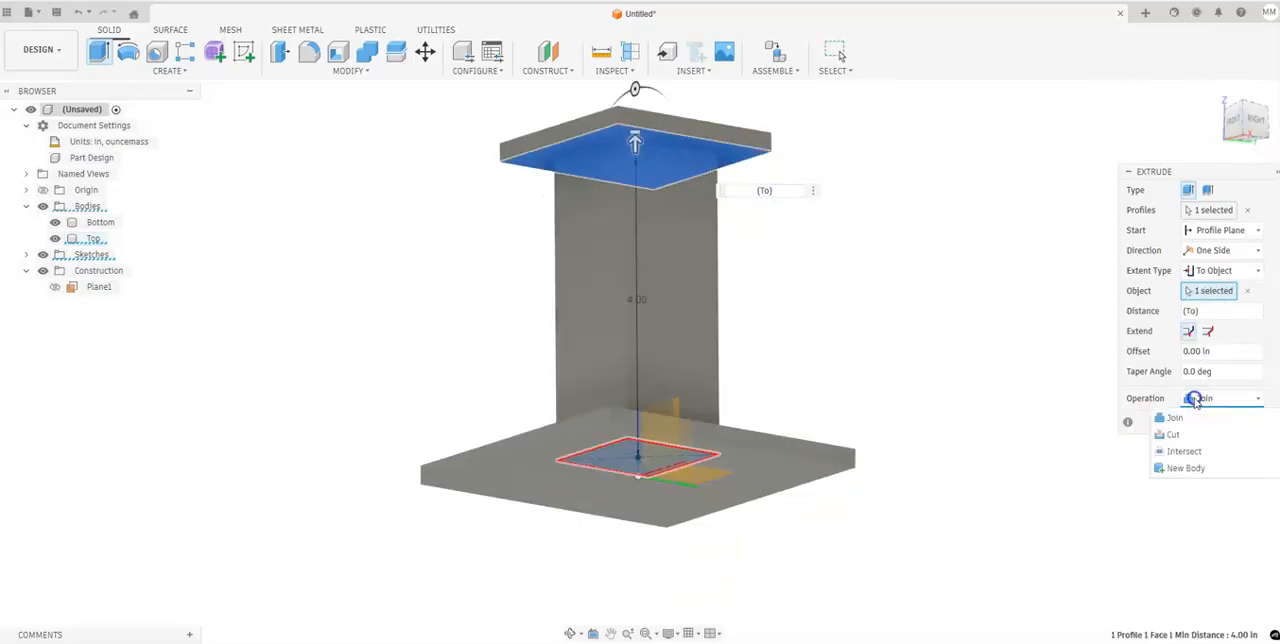
left_click(1188, 468)
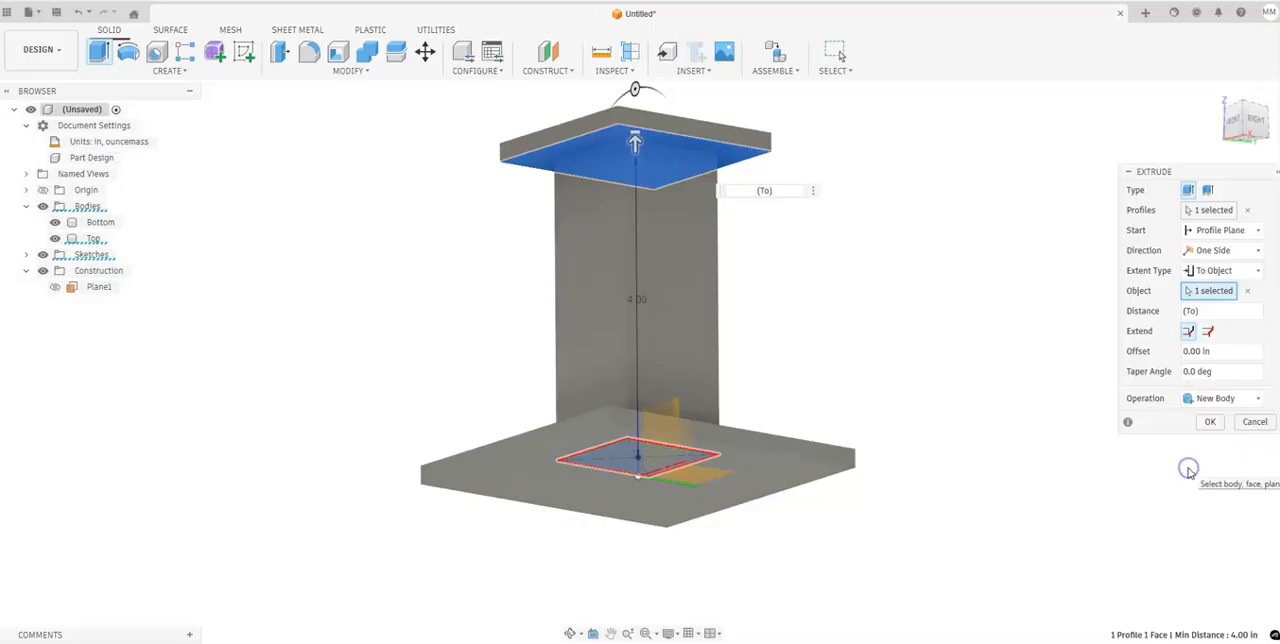
left_click(1206, 427)
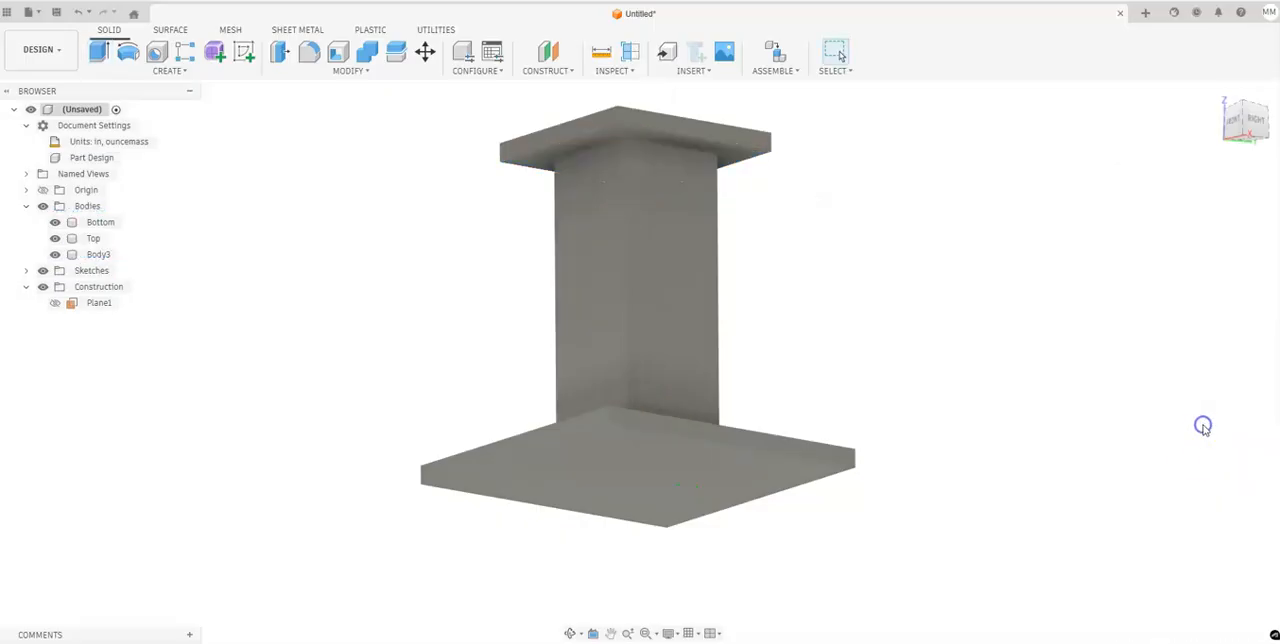
Rename the extruded body between the two plates as Column.
left_click(1212, 91)
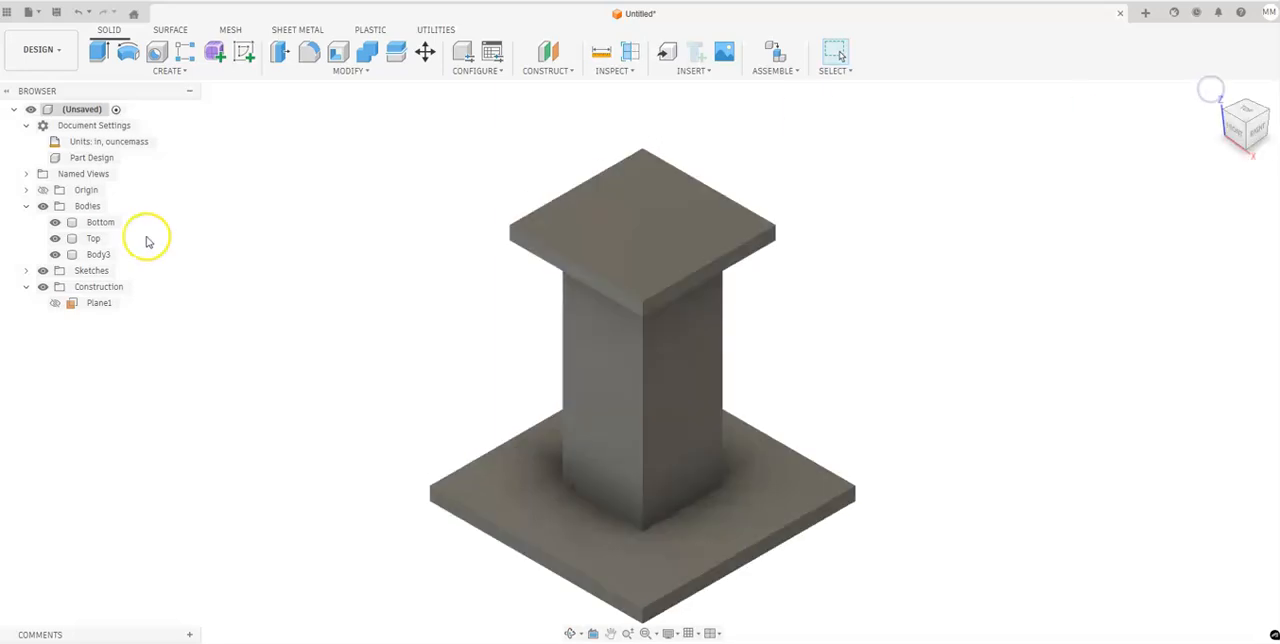
left_click(100, 254)
left_click(107, 256)
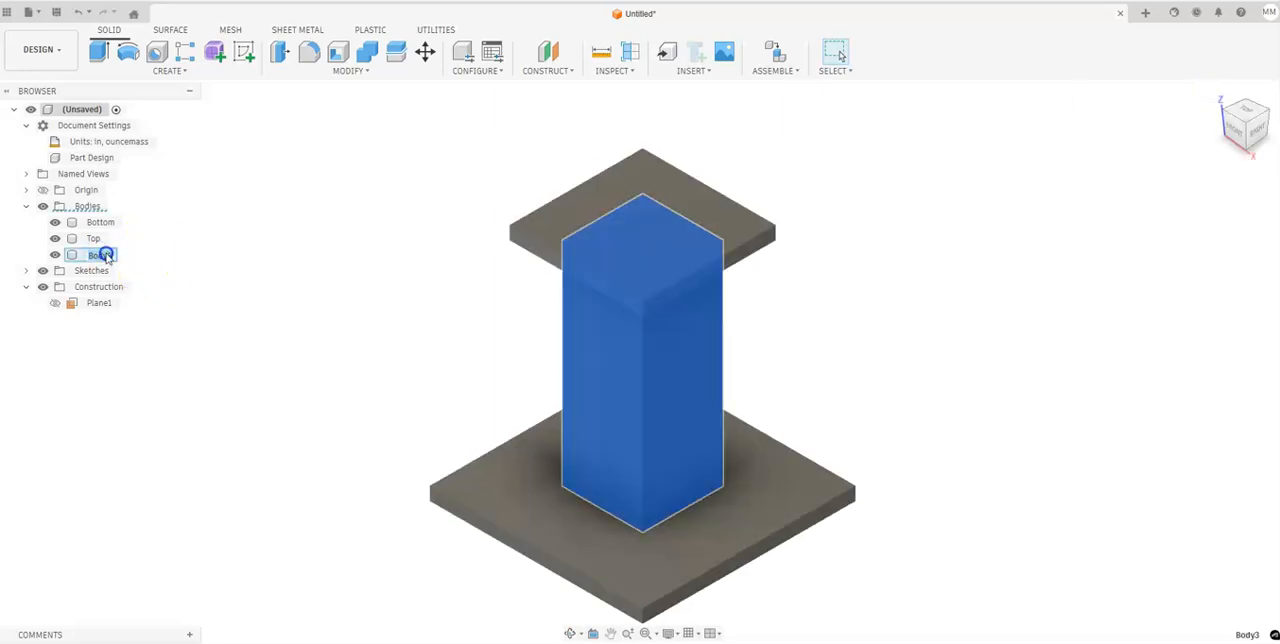
left_click(329, 277)
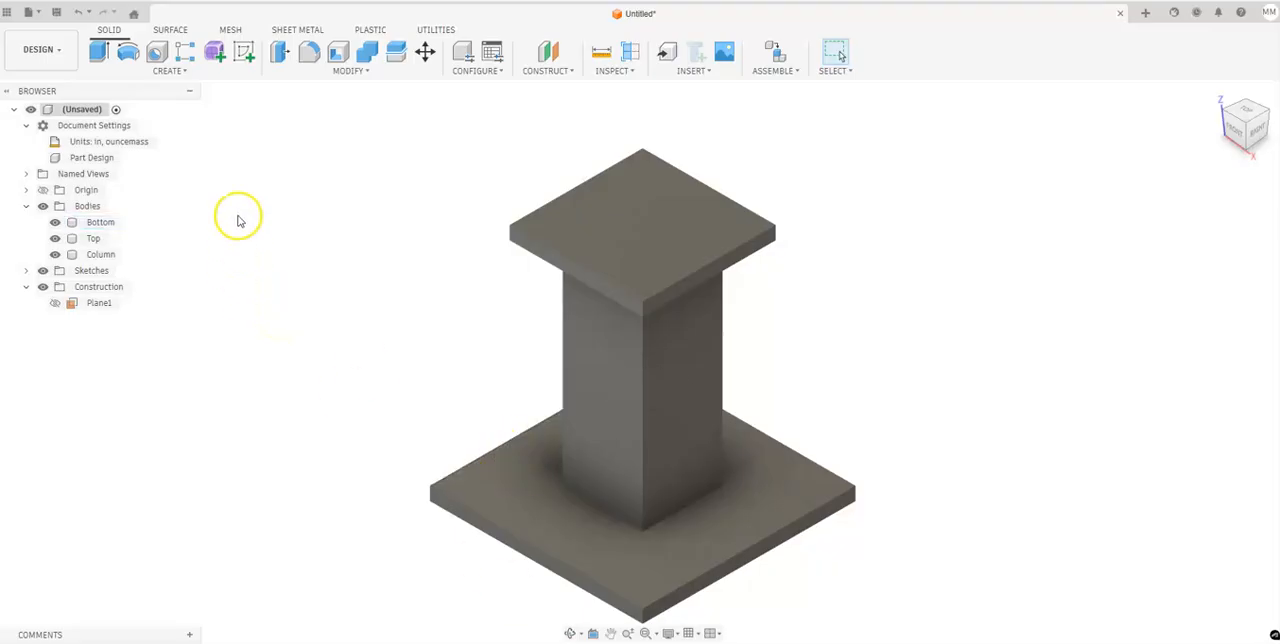
Start a sketch on the top face of the Bottom plate around the column.
left_click(244, 51)
left_click(480, 491)
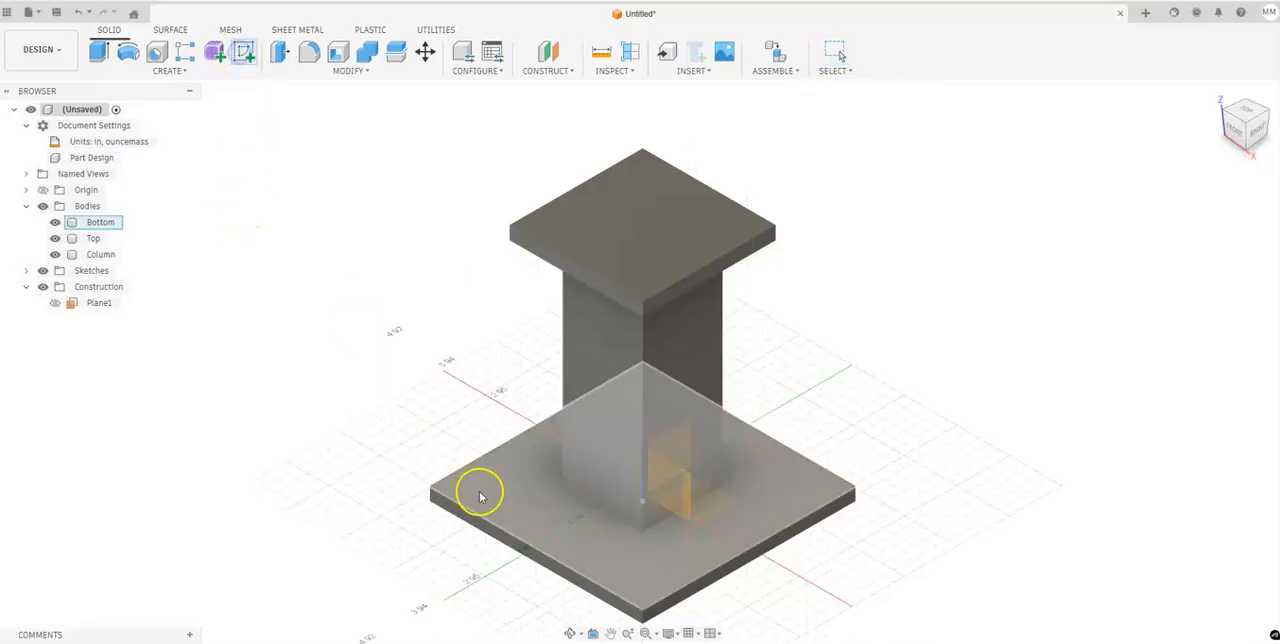
left_click(502, 469)
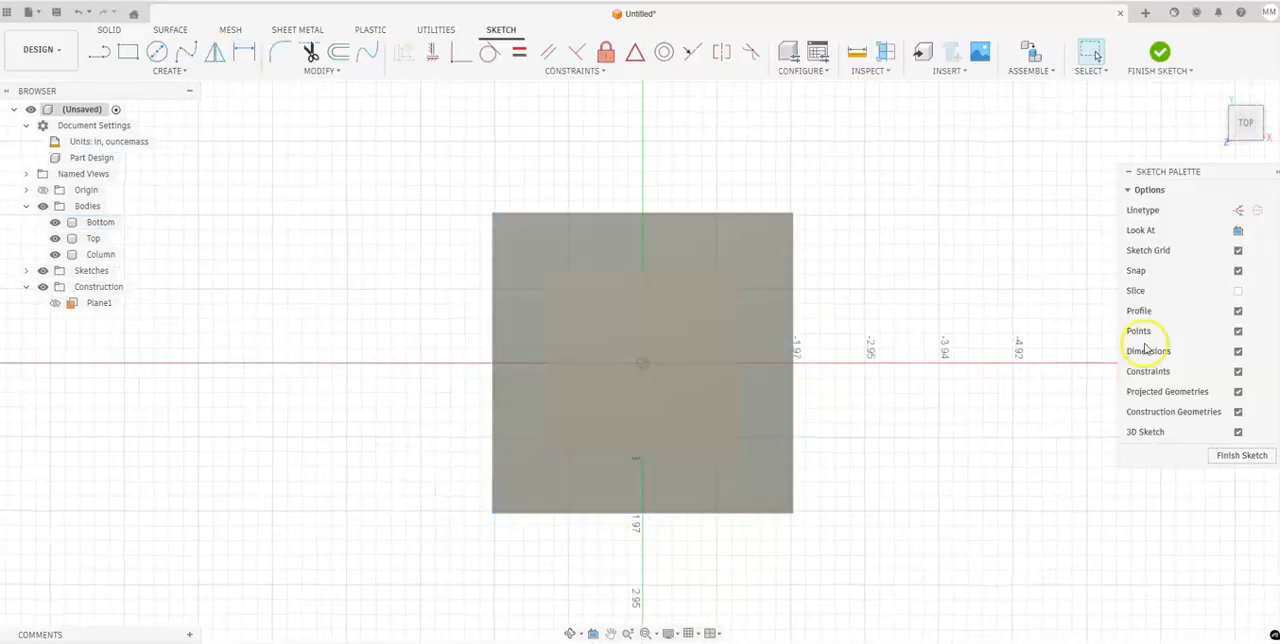
Project the Bottom plate's top face and the column's four side faces into the sketch, keeping the projection linked, and finish the sketch.
left_click(1224, 100)
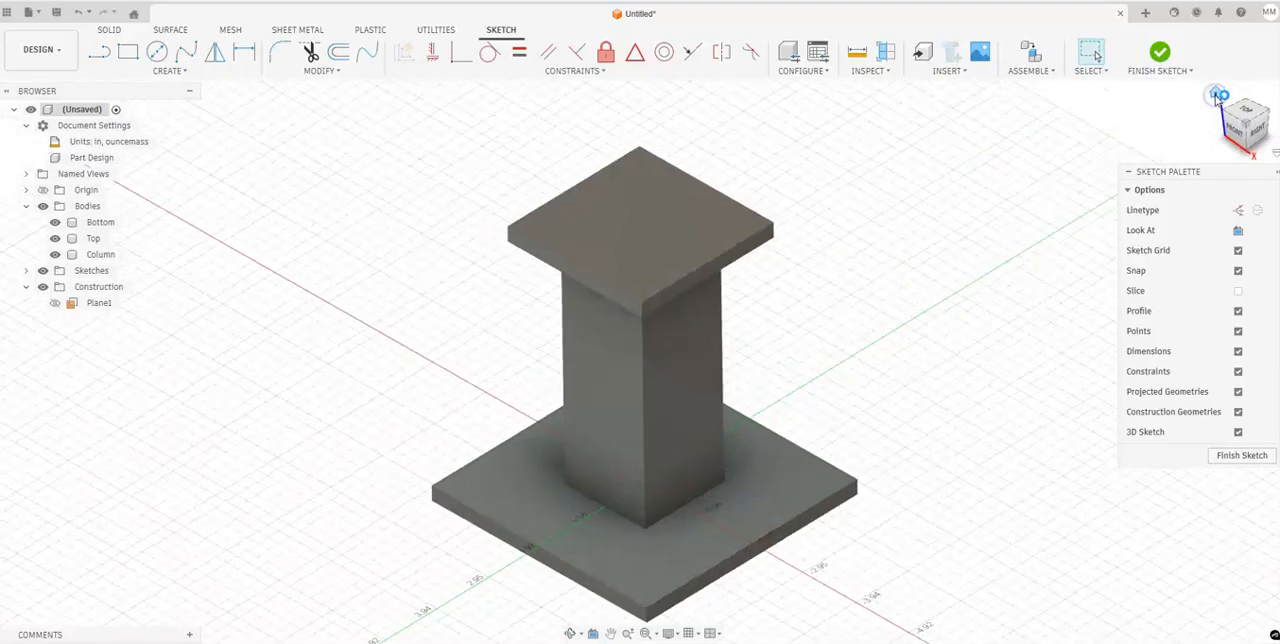
key("p")
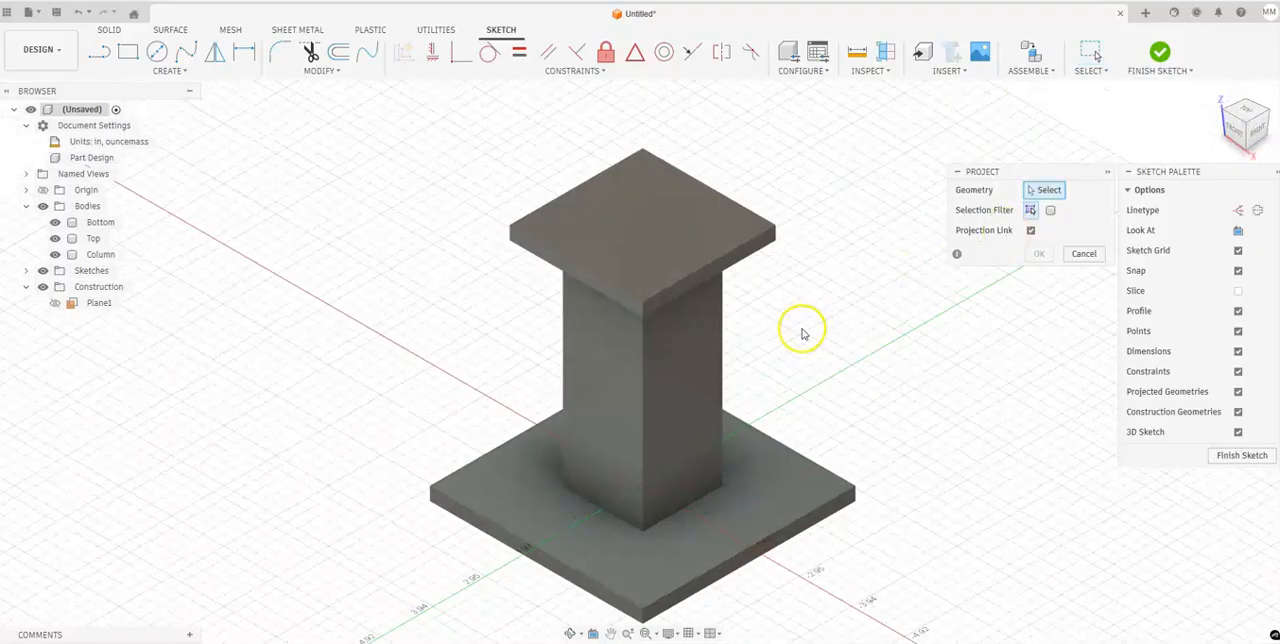
left_click(728, 511)
left_click(677, 431)
left_click(606, 394)
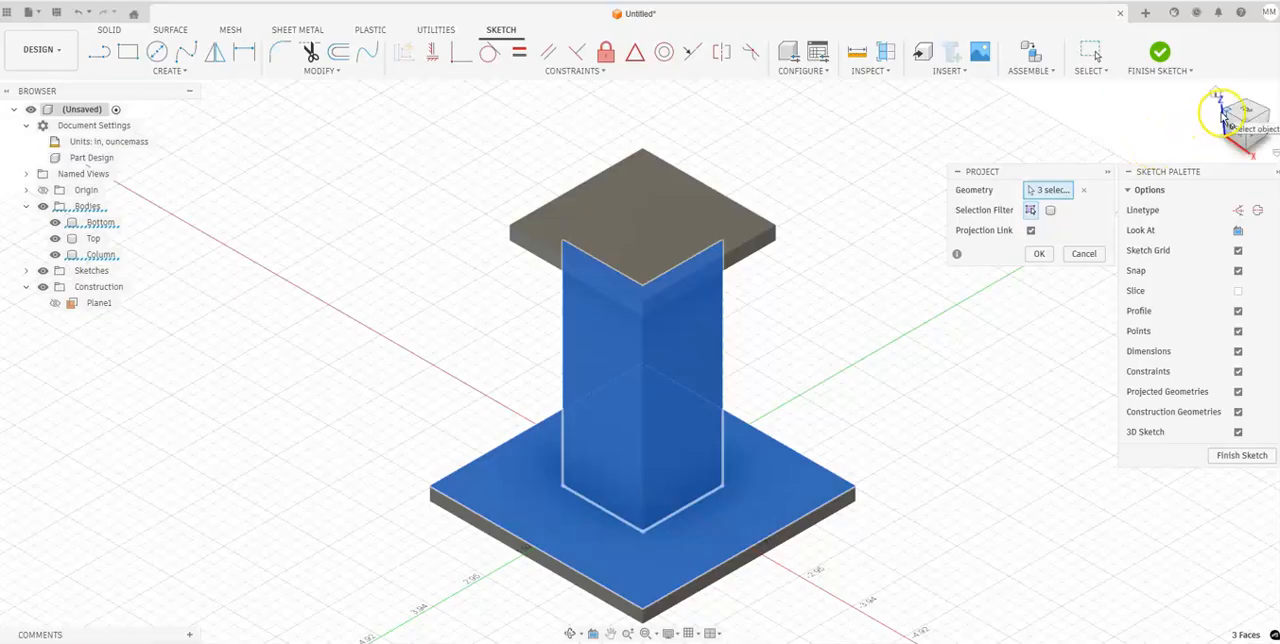
left_click(1221, 110)
left_click(609, 382)
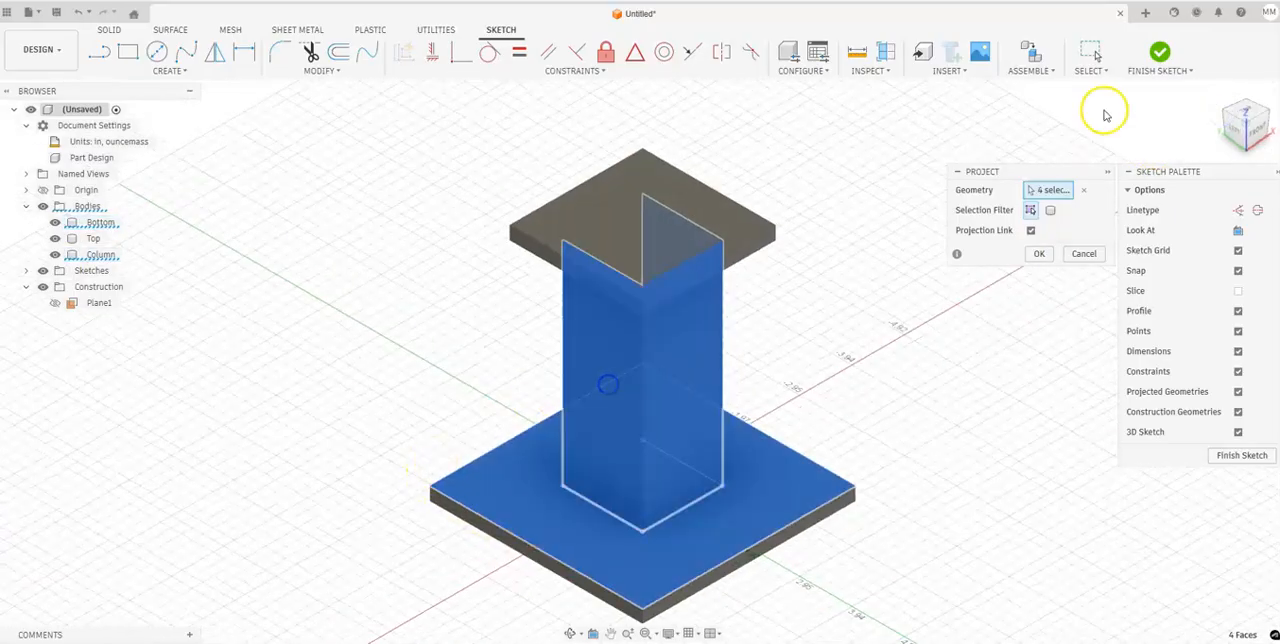
middle_click_drag(978, 346, 543, 420, "shift")
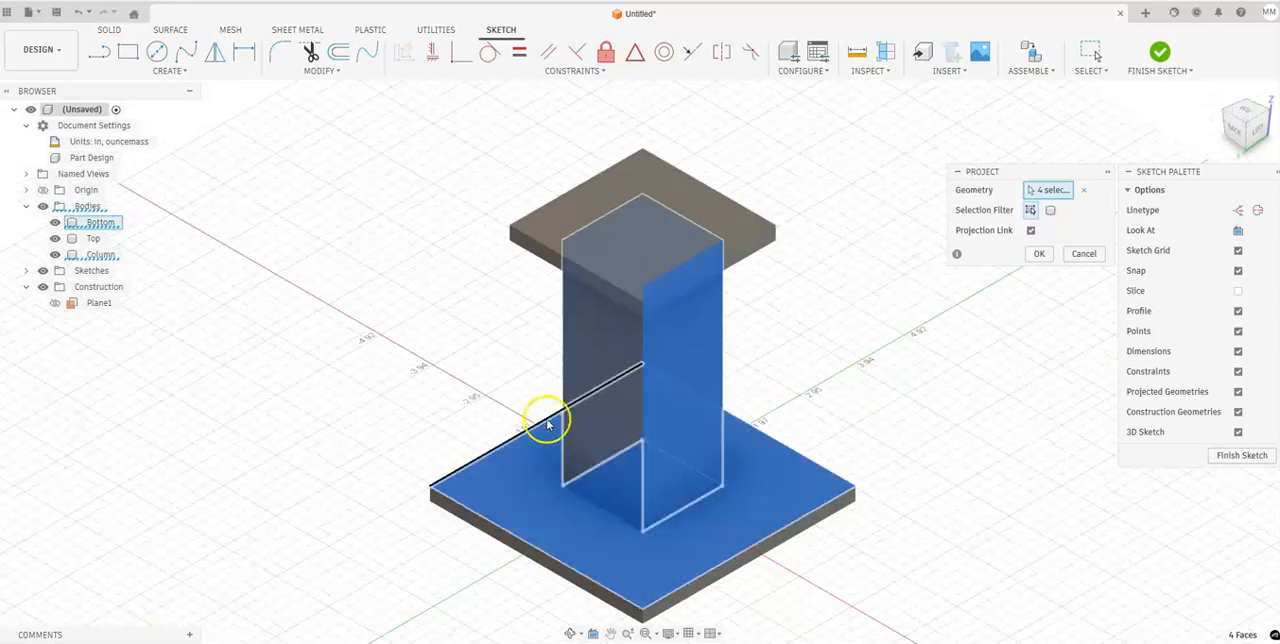
left_click(583, 397)
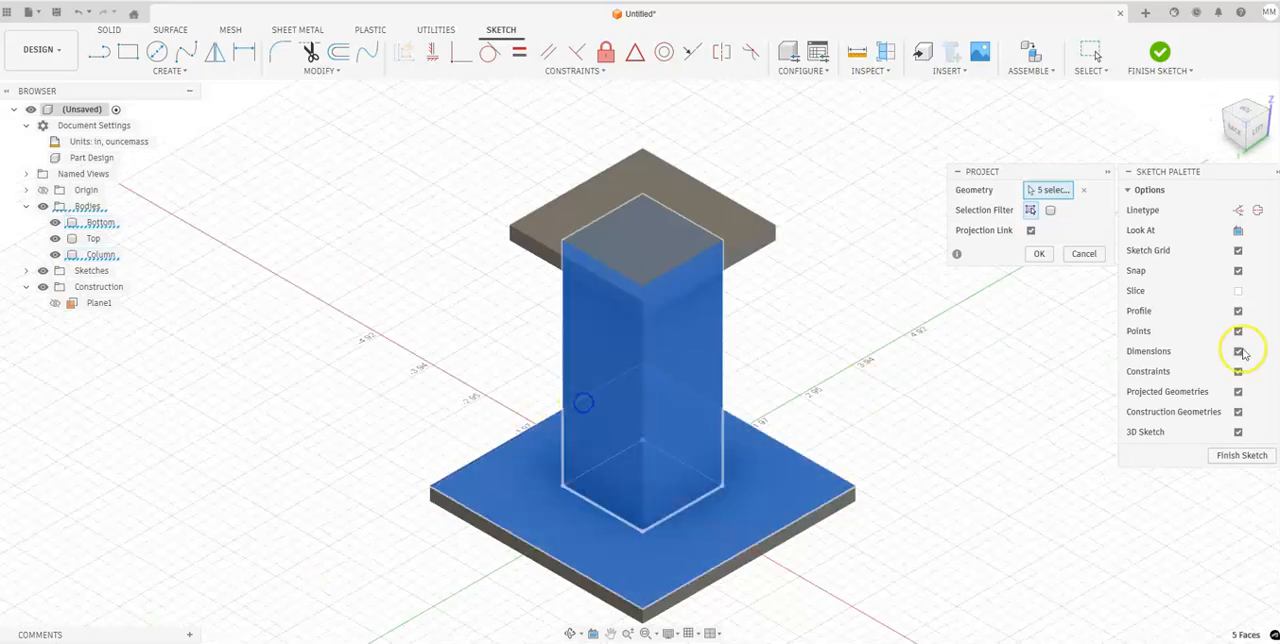
left_click(1040, 255)
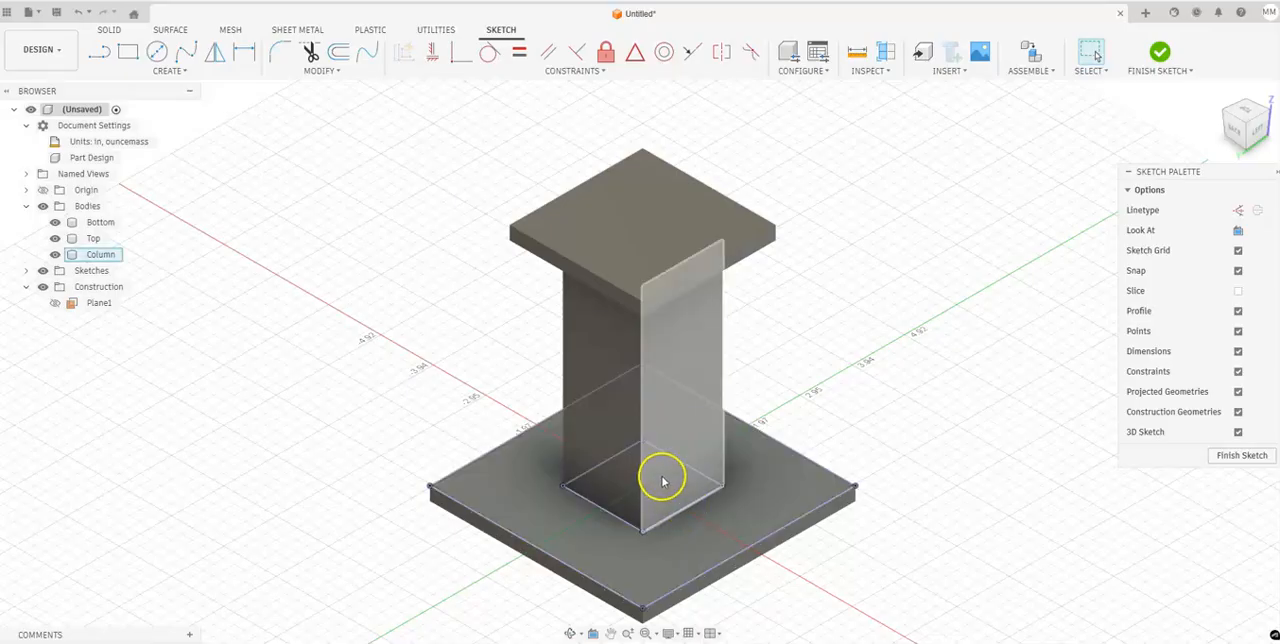
left_click(1159, 51)
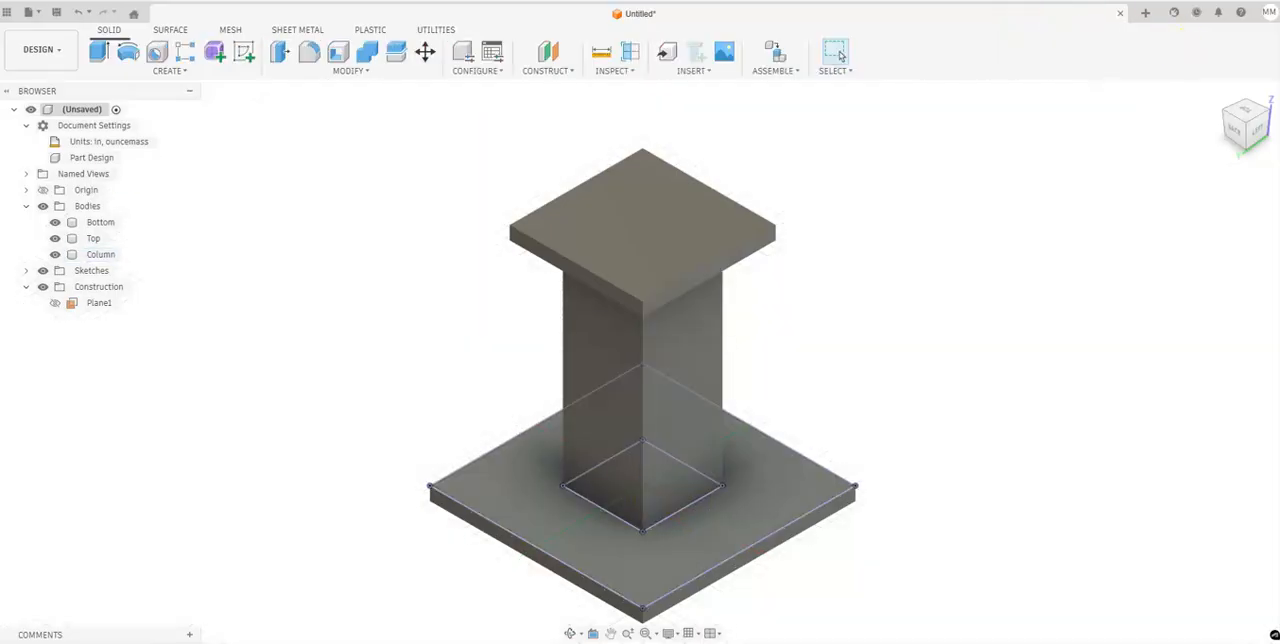
Extrude the base area surrounding the column up to the underside of the Top plate as a new body.
left_click(92, 54)
left_click(531, 460)
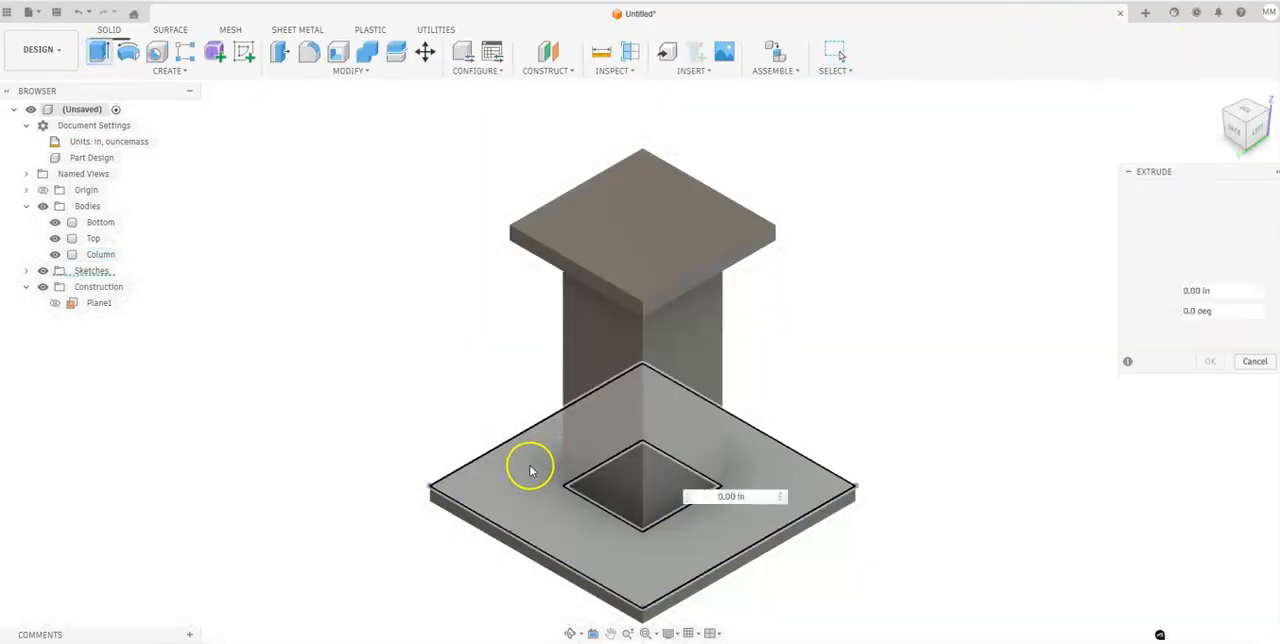
left_click(1222, 272)
left_click(1185, 307)
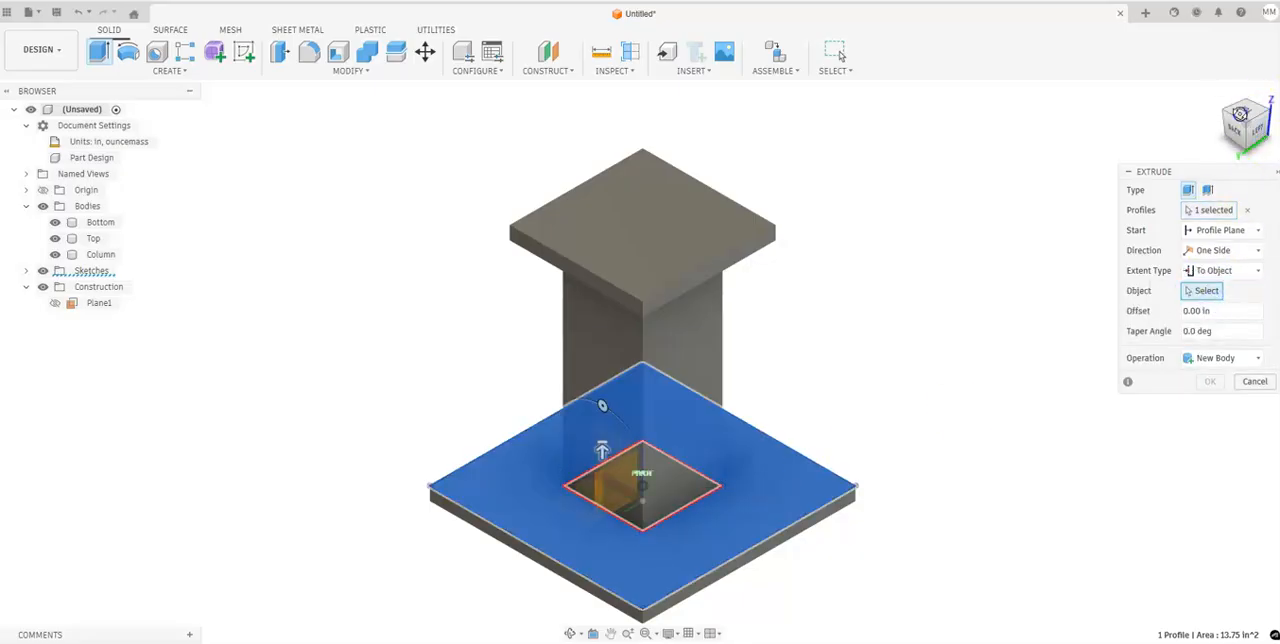
left_click_drag(1245, 130, 1205, 75)
scroll(720, 220, "up", 5)
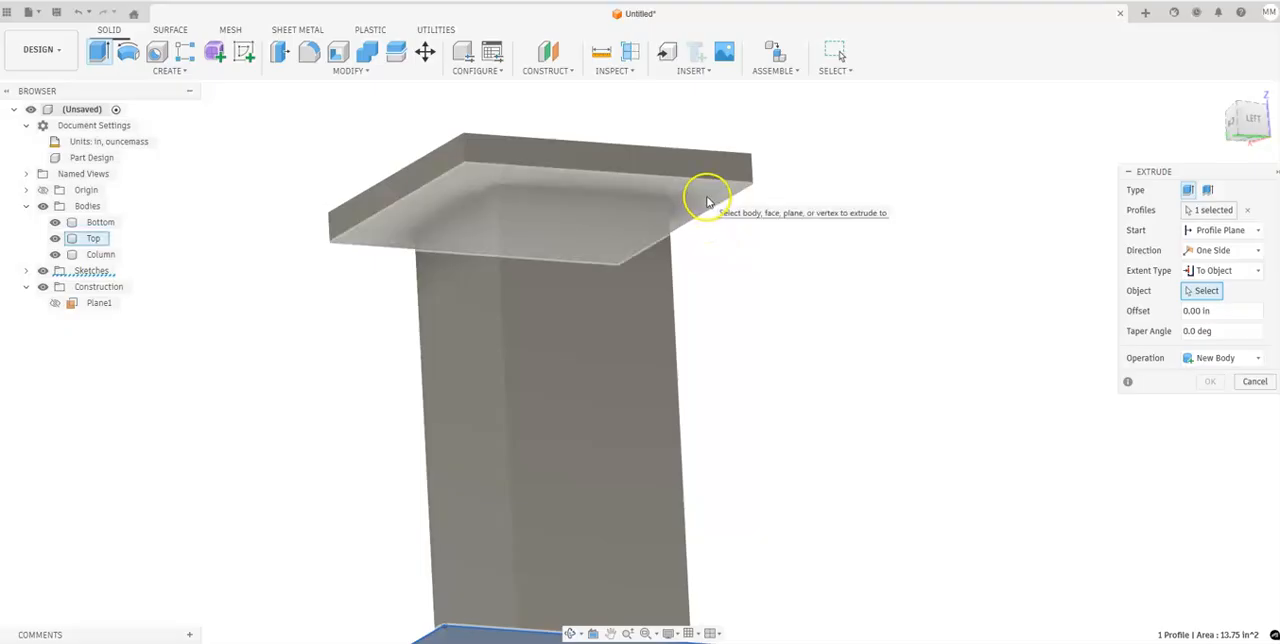
left_click(706, 200)
left_click(1210, 398)
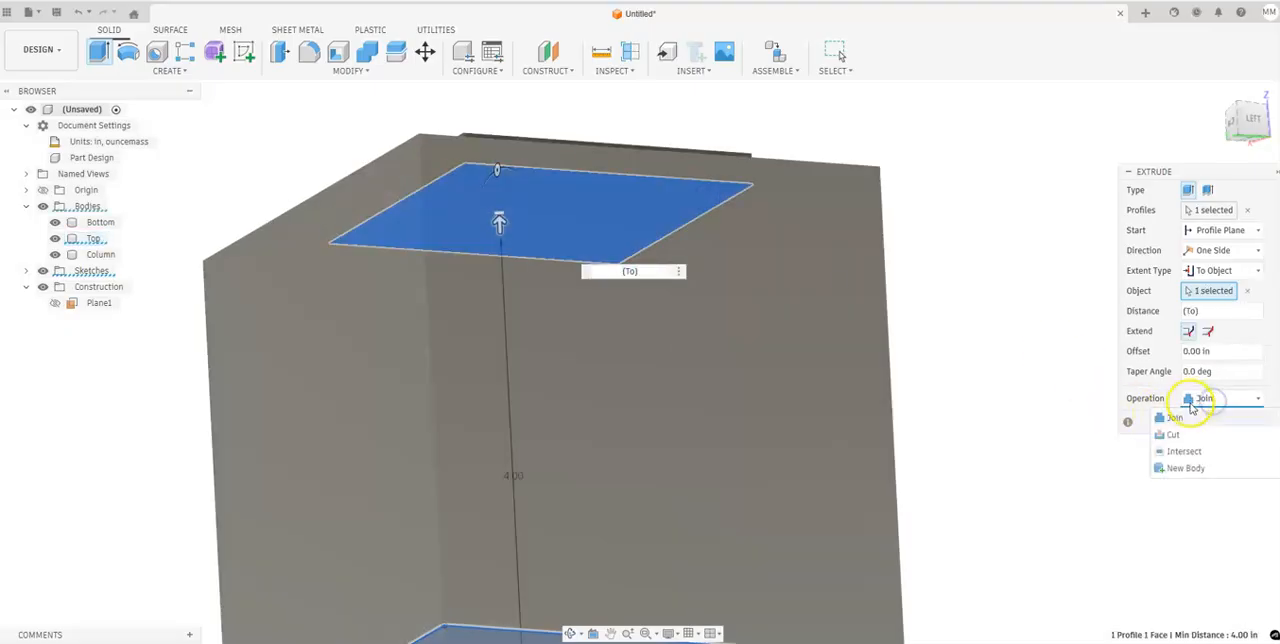
left_click(1186, 467)
left_click(1209, 502)
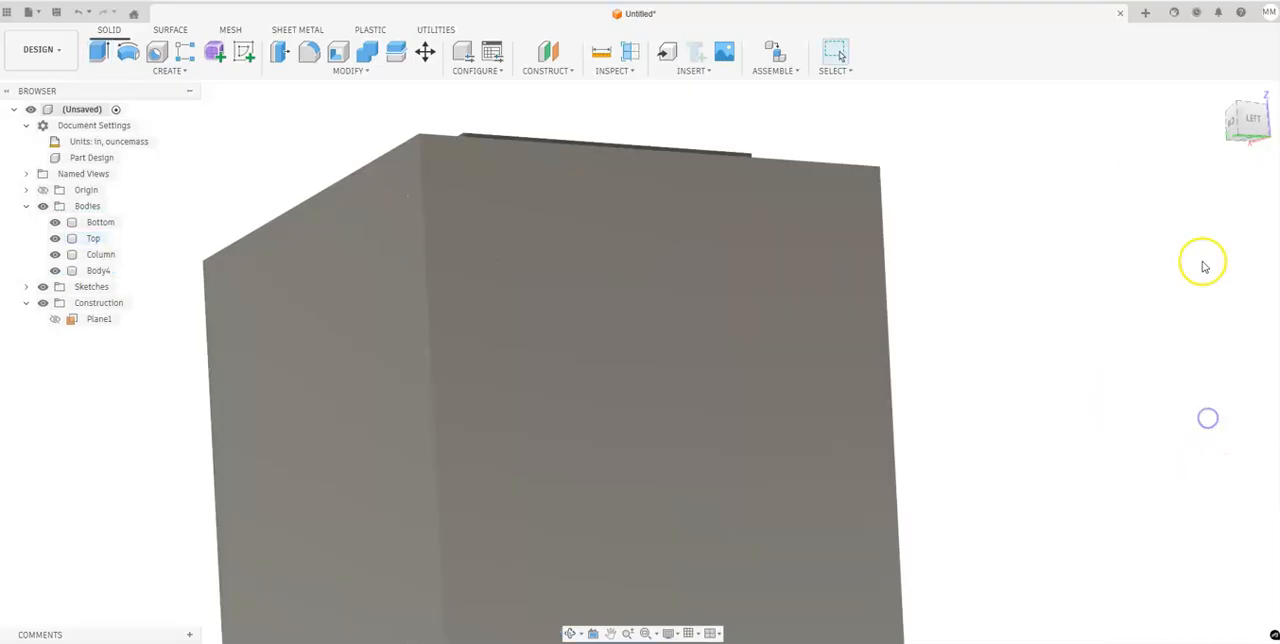
Rename the extruded body surrounding the column as Obstacle.
left_click(1216, 96)
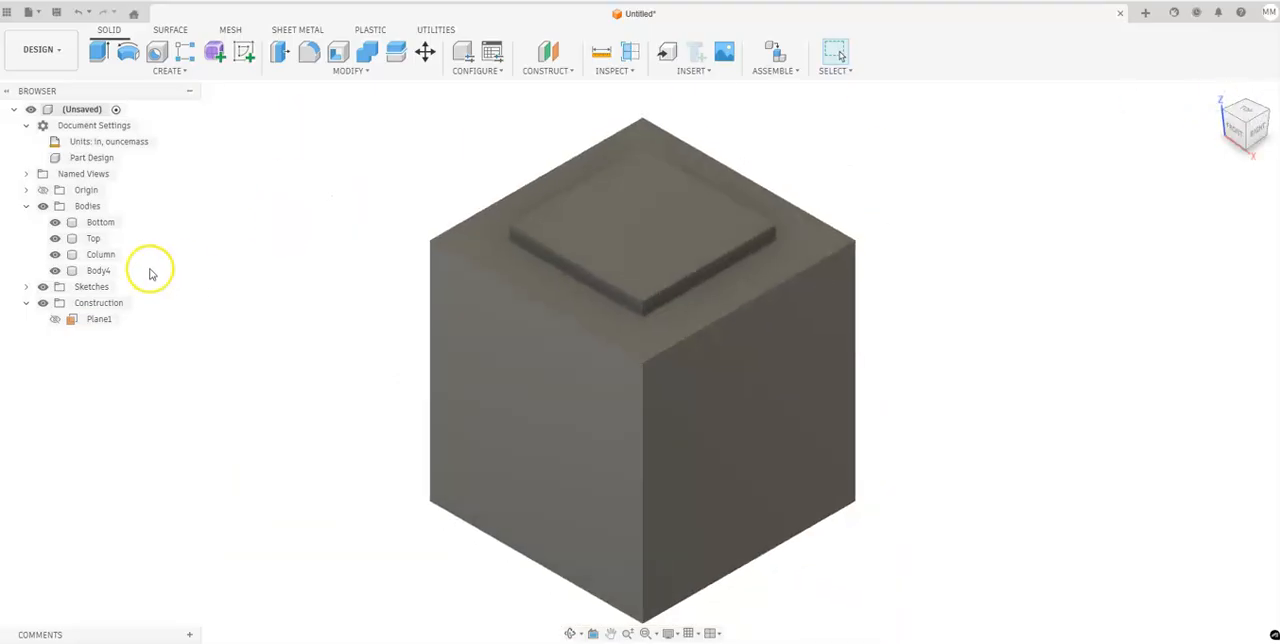
double_click(100, 271)
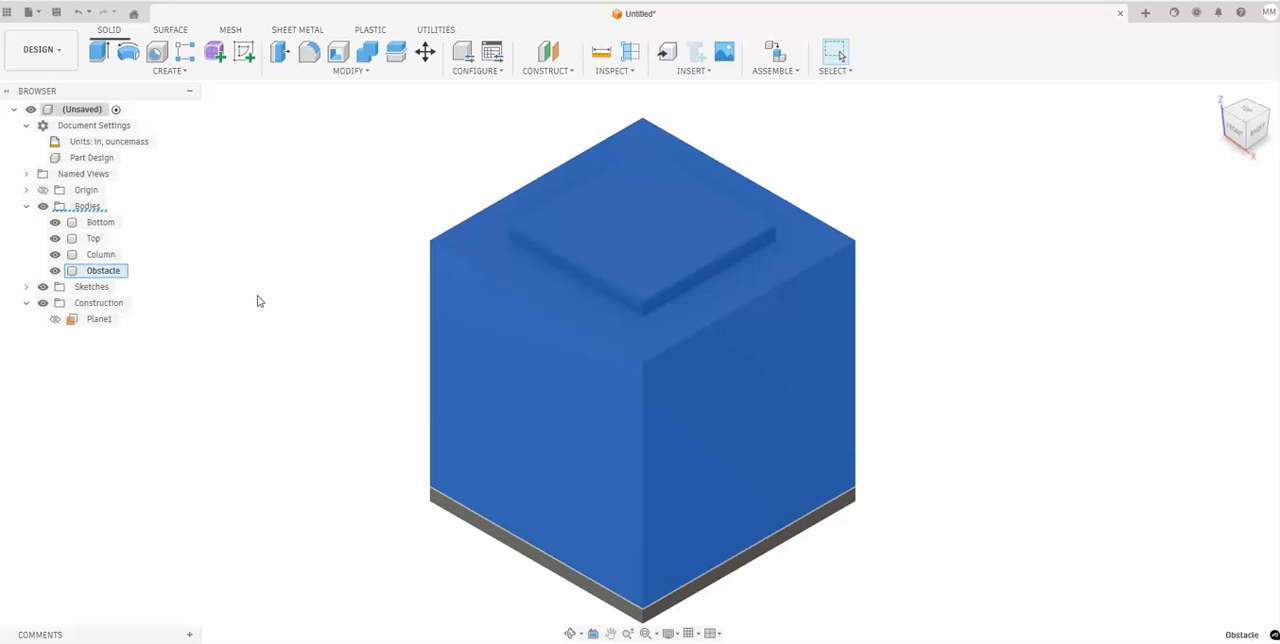
left_click(309, 286)
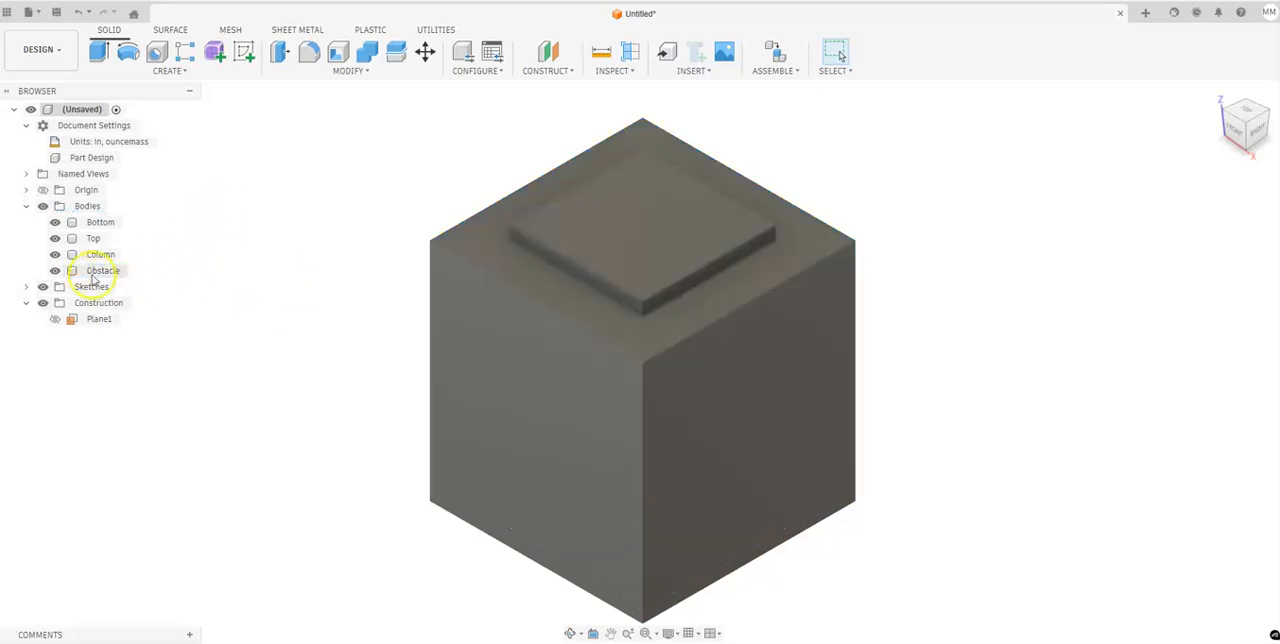
Hide the Obstacle and Column bodies to examine how the parts fit together, and show both again.
left_click(55, 270)
left_click(55, 254)
left_click(55, 254)
left_click(55, 270)
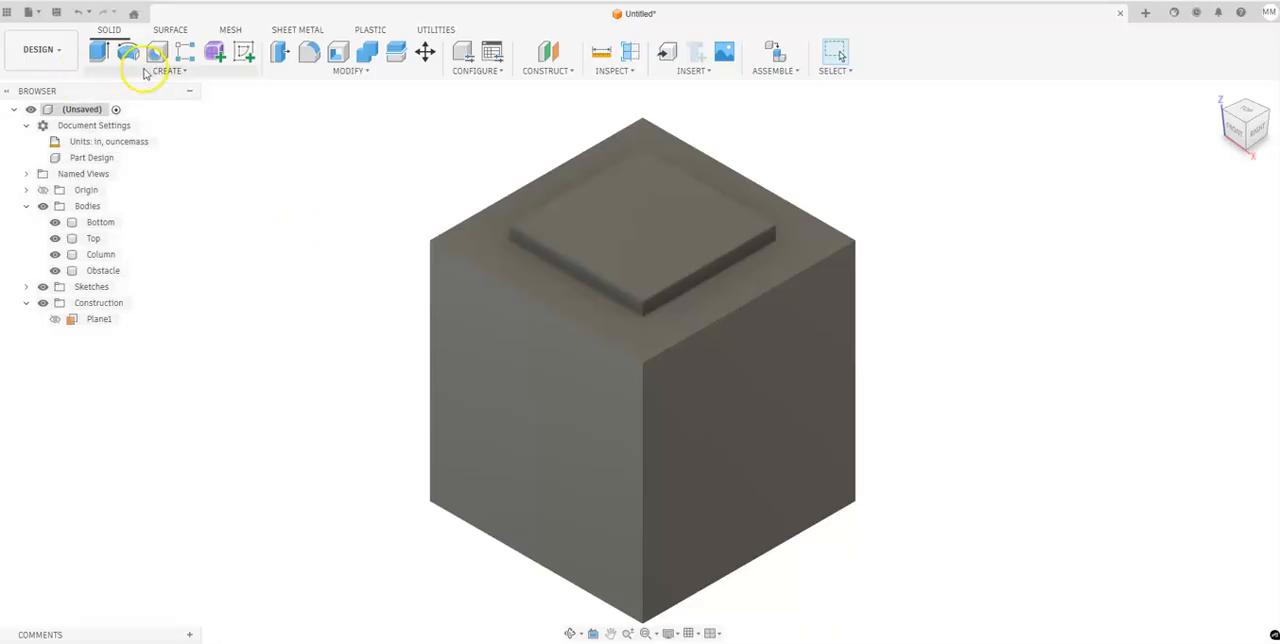
Save the design as Column in the Parameters location.
left_click(56, 12)
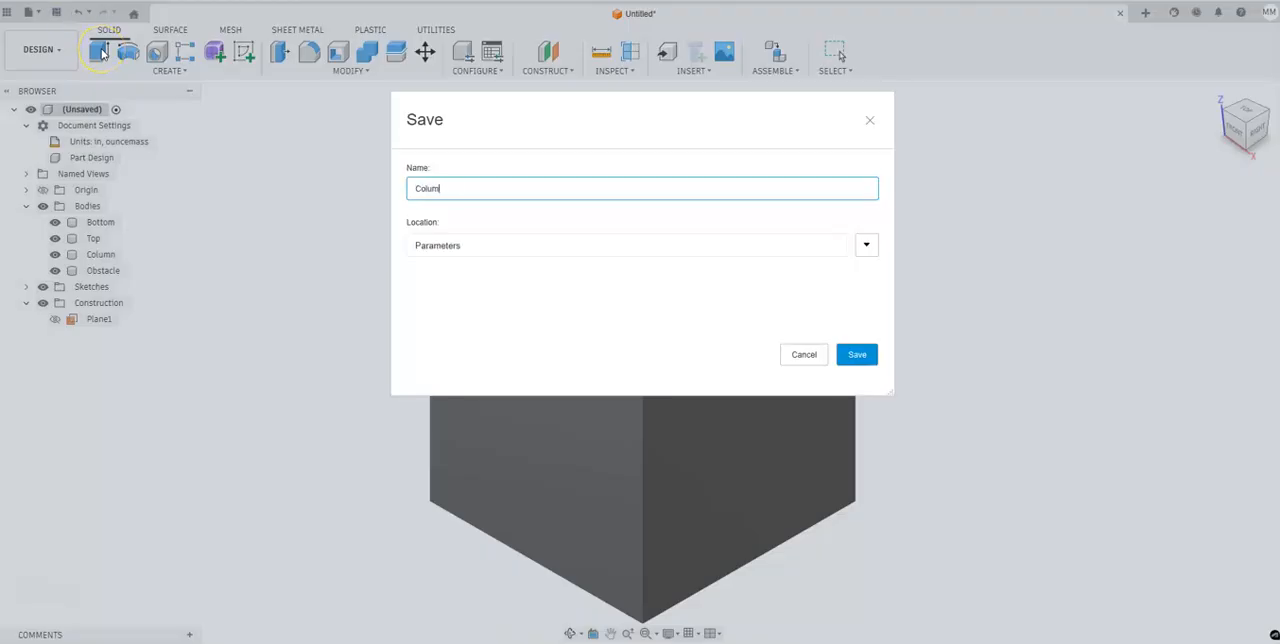
key("Return")
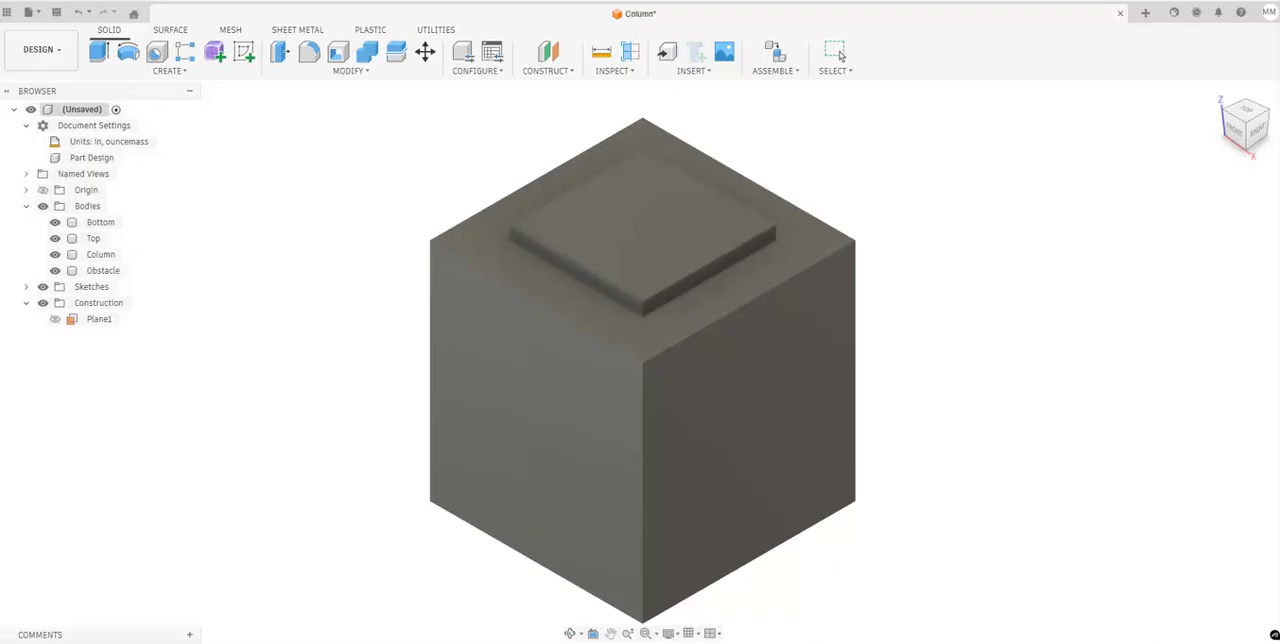
Switch to the Generative Design workspace and create a Structural Component study.
left_click(52, 51)
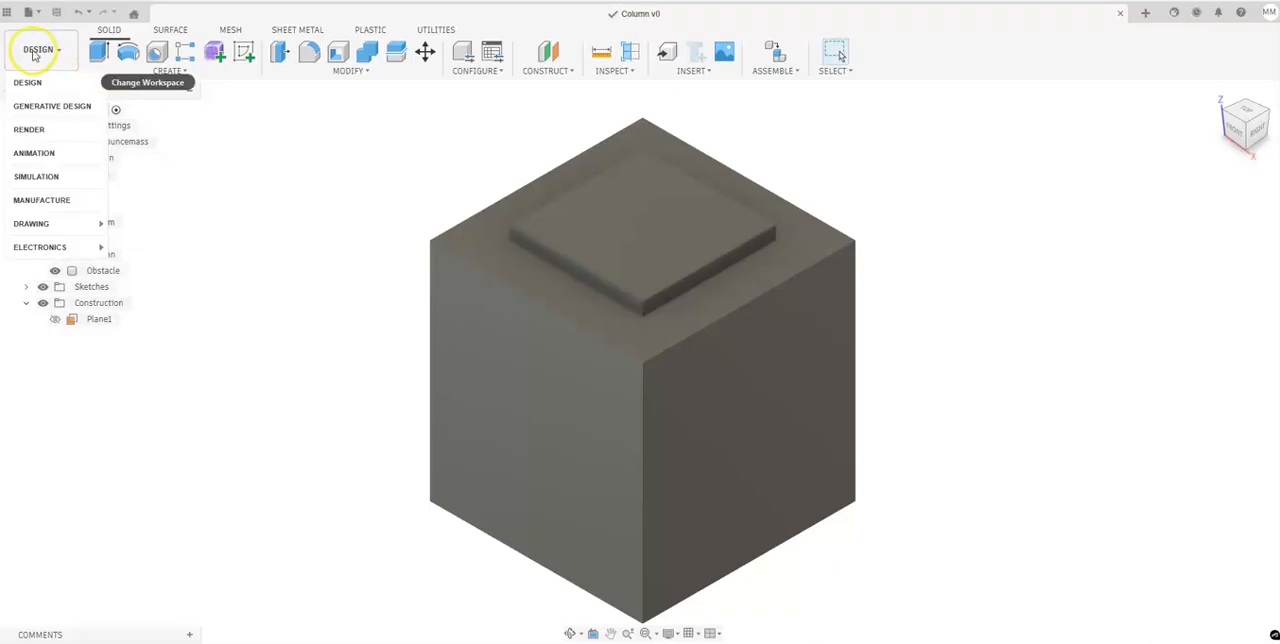
left_click(52, 105)
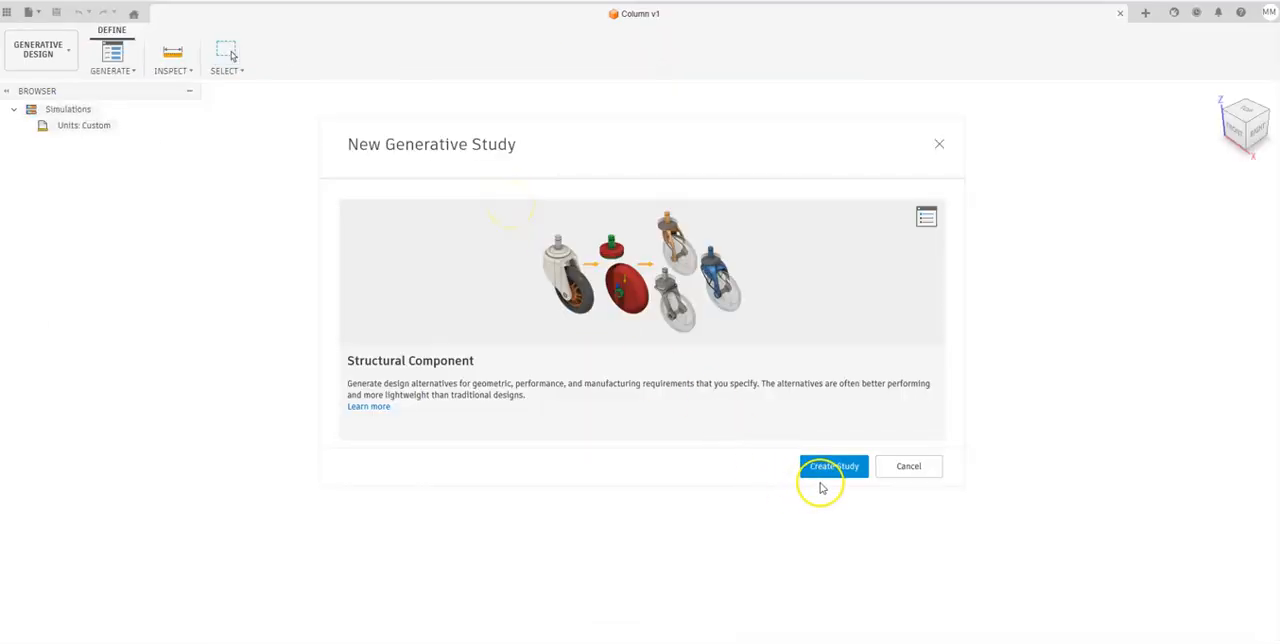
left_click(818, 468)
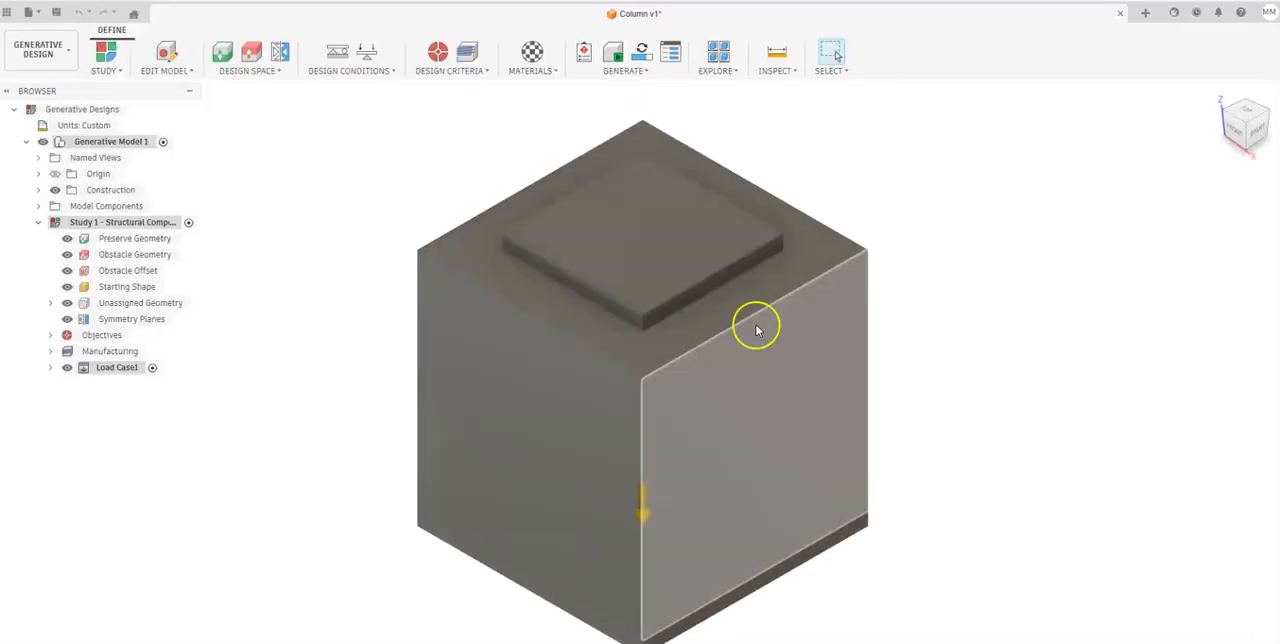
Look at the Edit Model environment of the generative model and return to the study setup.
scroll(373, 177, "down", 2)
middle_click_drag(373, 177, 444, 172)
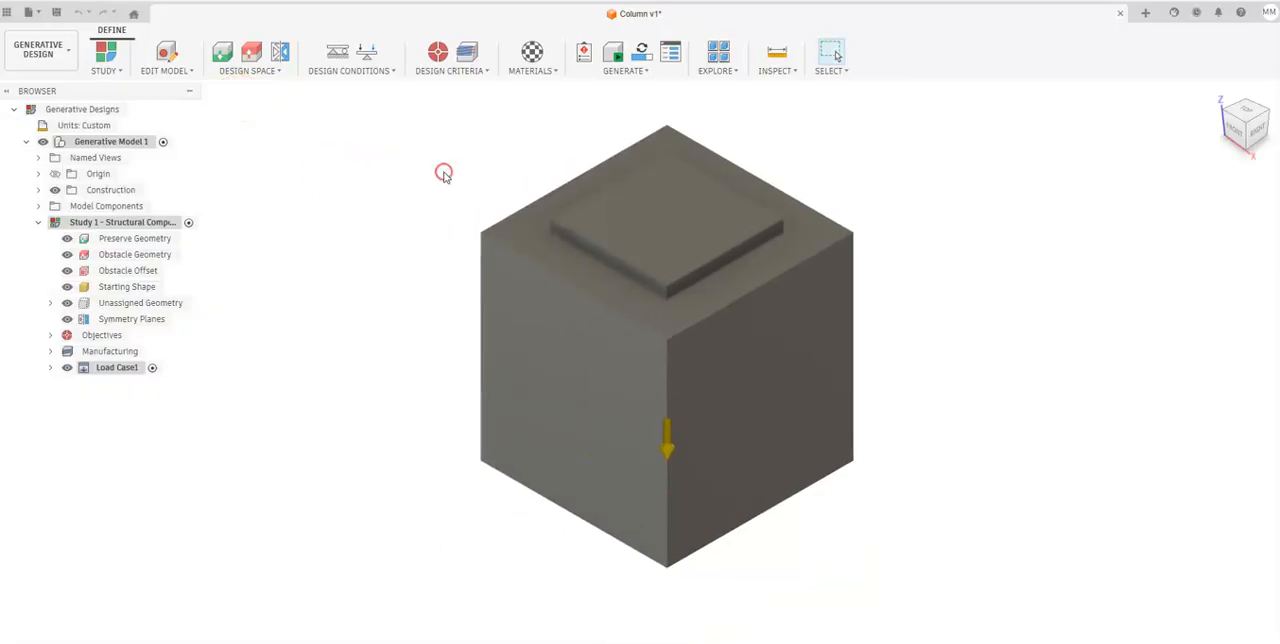
left_click(168, 55)
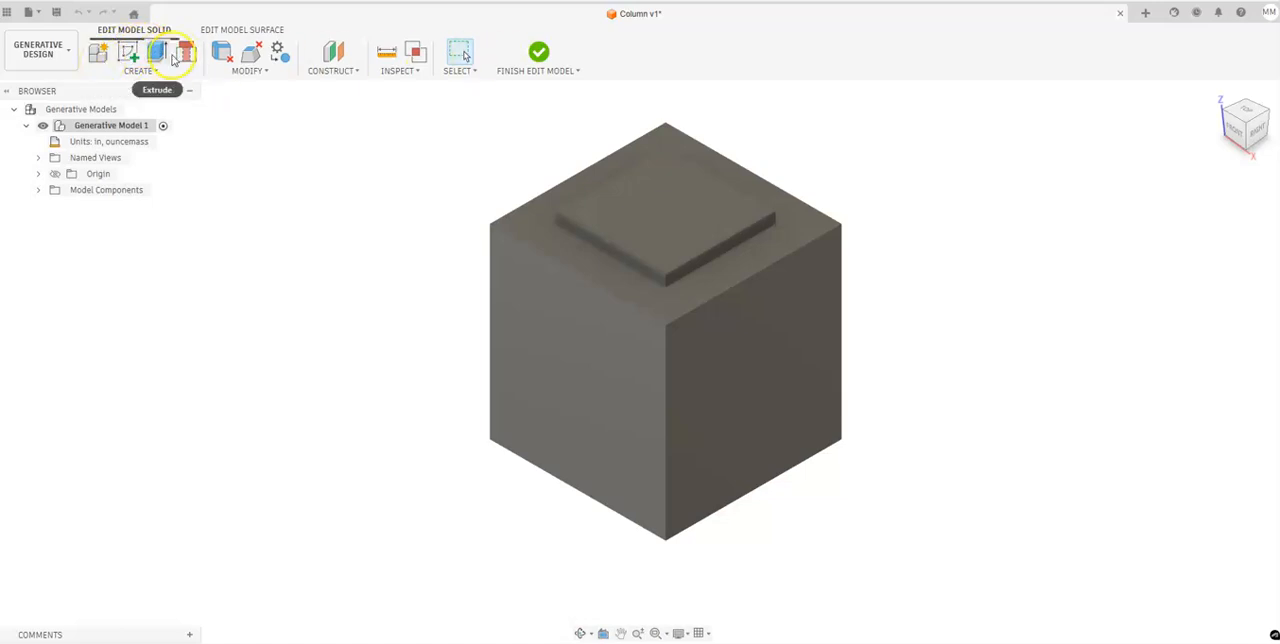
left_click(521, 55)
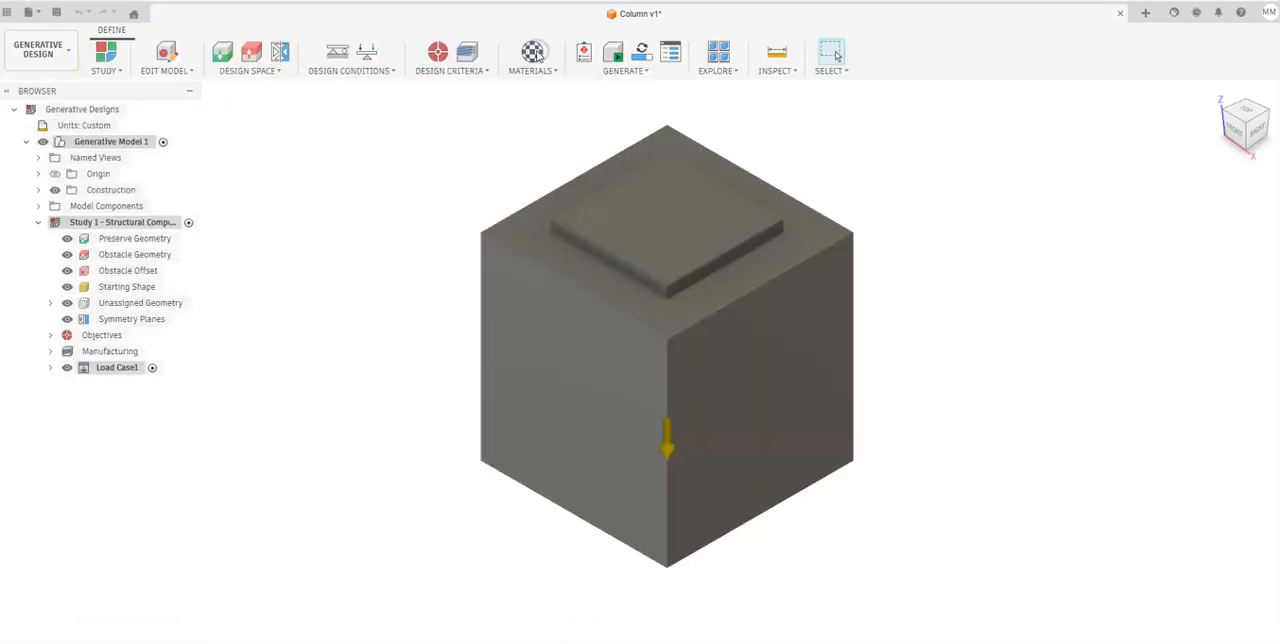
Assign the Bottom and Top bodies as preserve geometry.
left_click(234, 72)
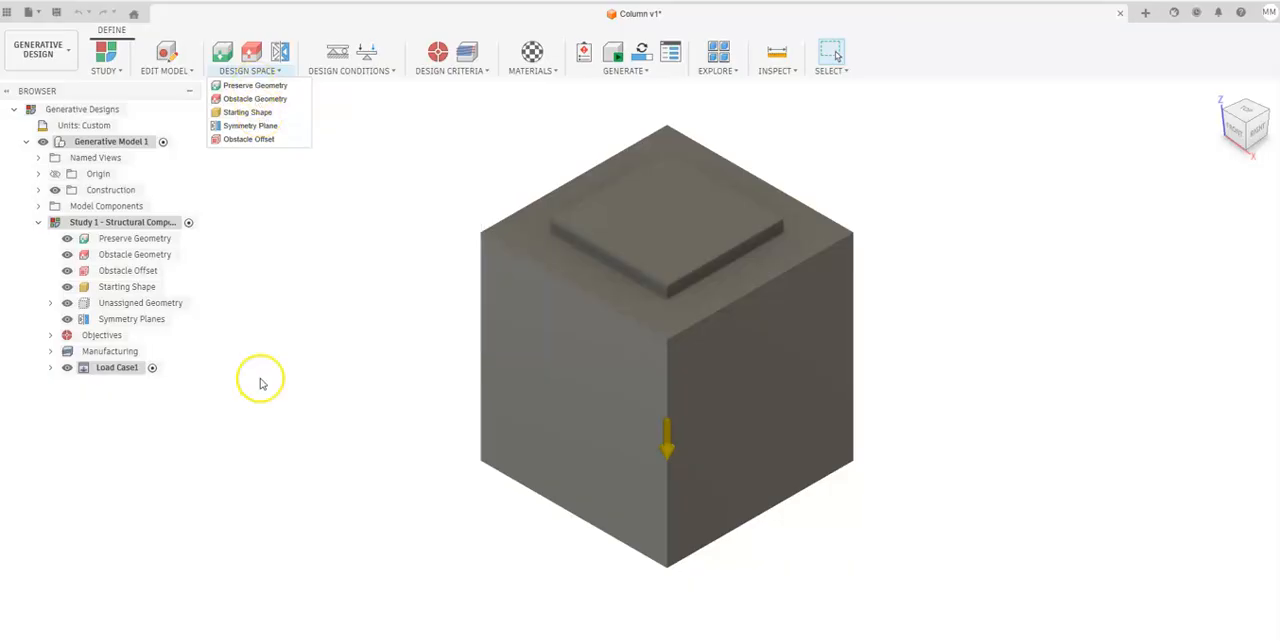
left_click(252, 86)
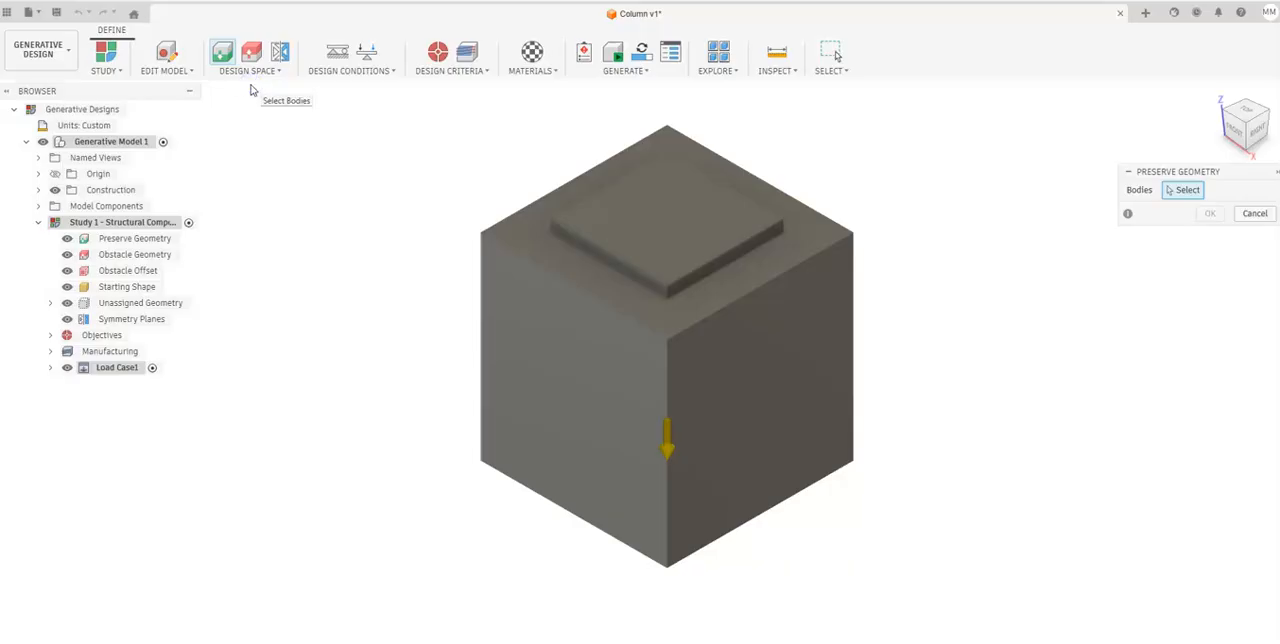
left_click(39, 206)
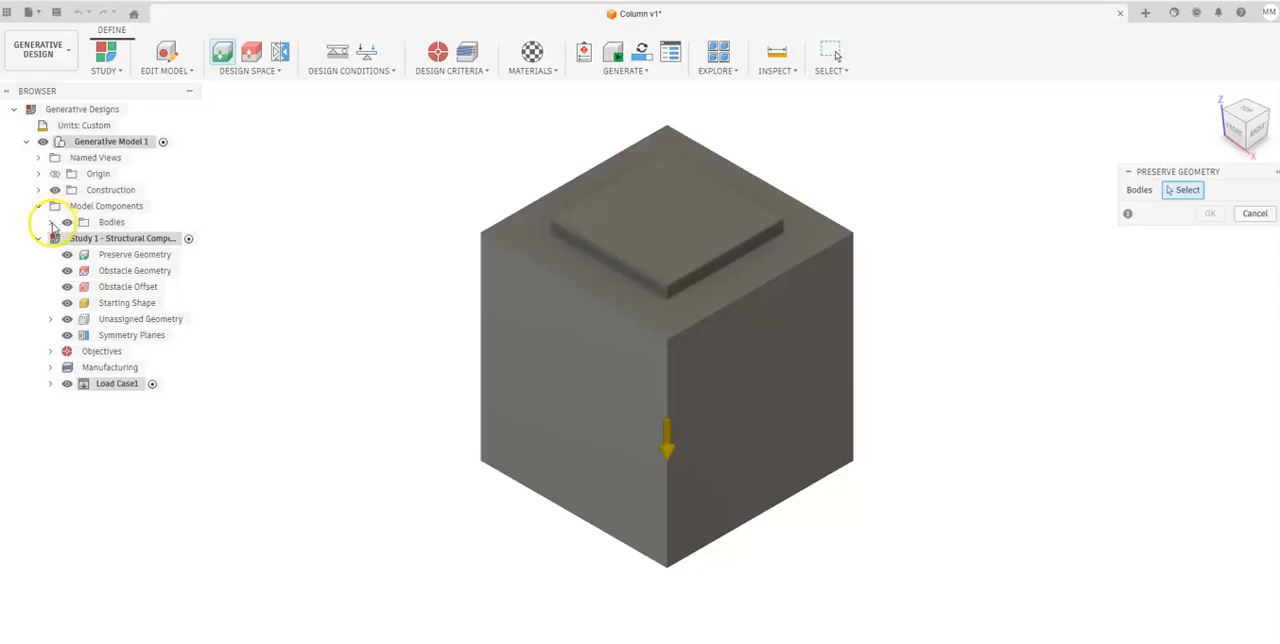
left_click(51, 222)
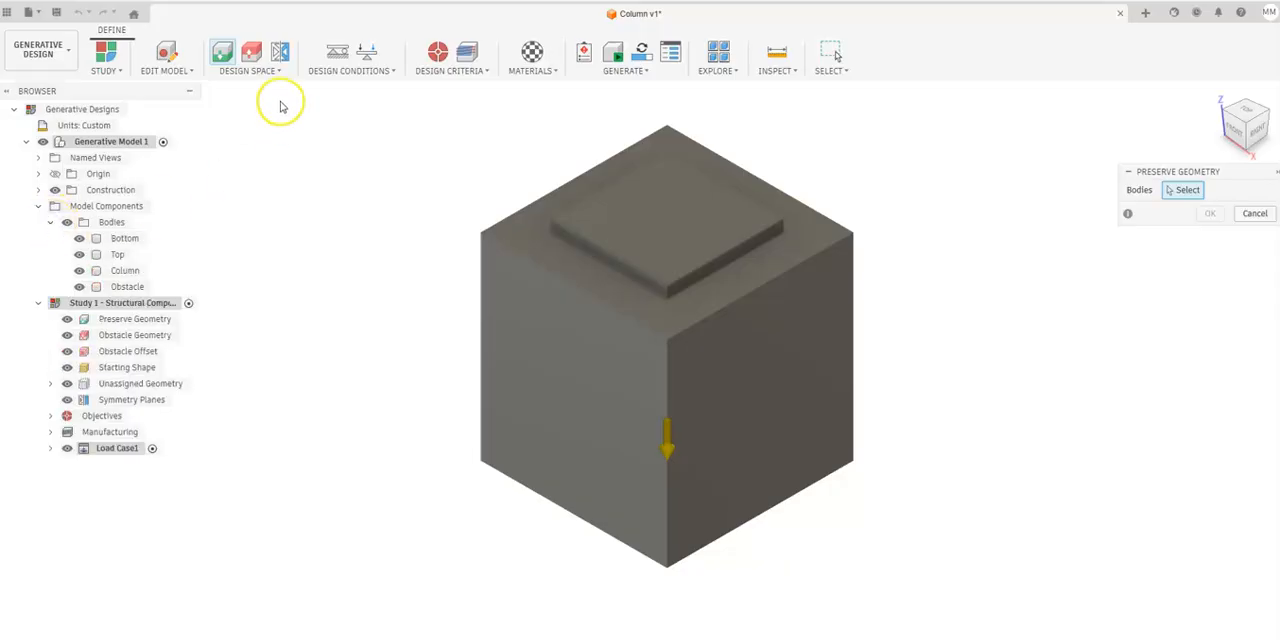
left_click(128, 238)
left_click(117, 254)
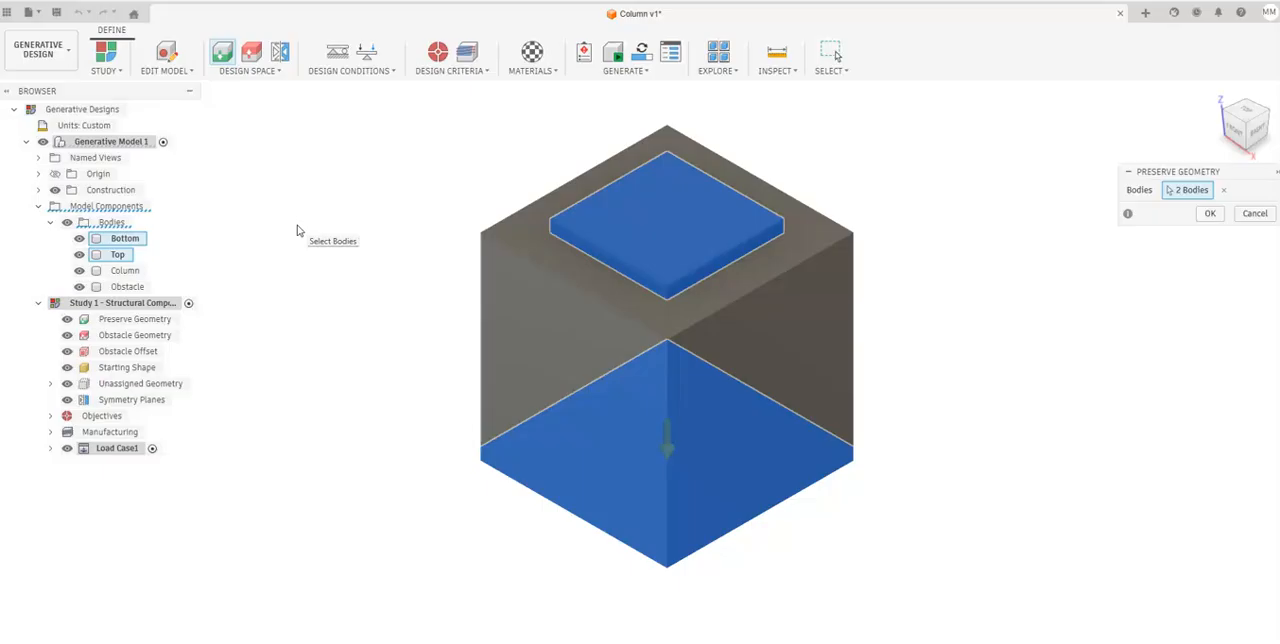
left_click(1210, 213)
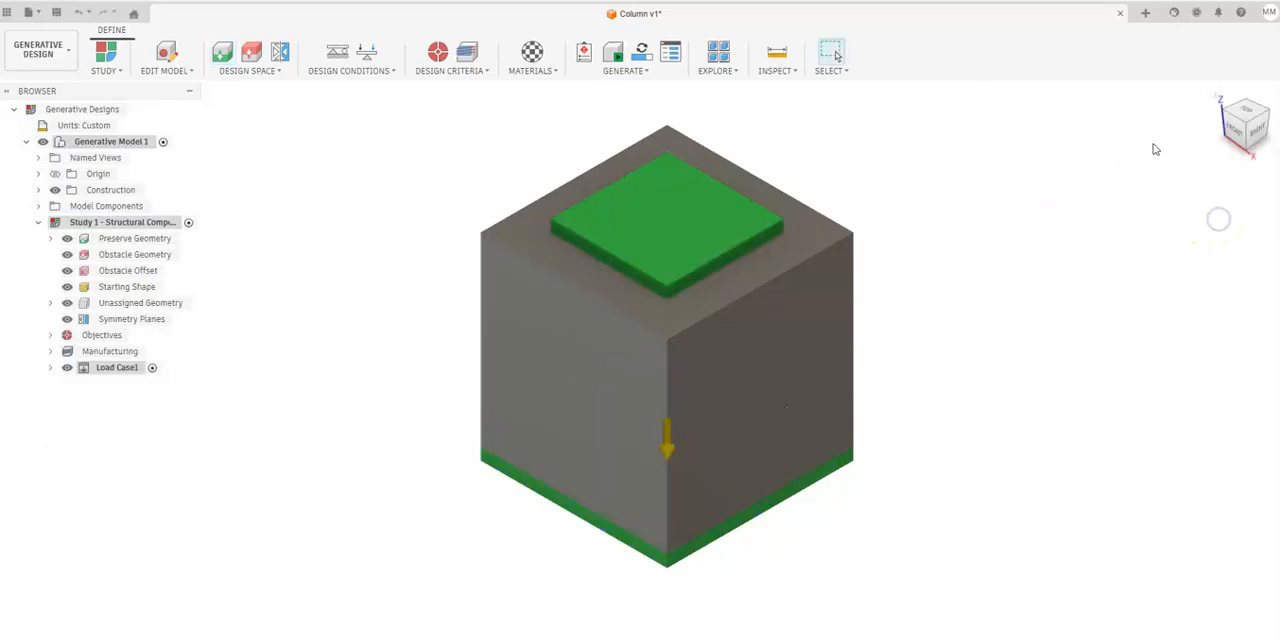
Assign the Obstacle body as obstacle geometry.
left_click(235, 70)
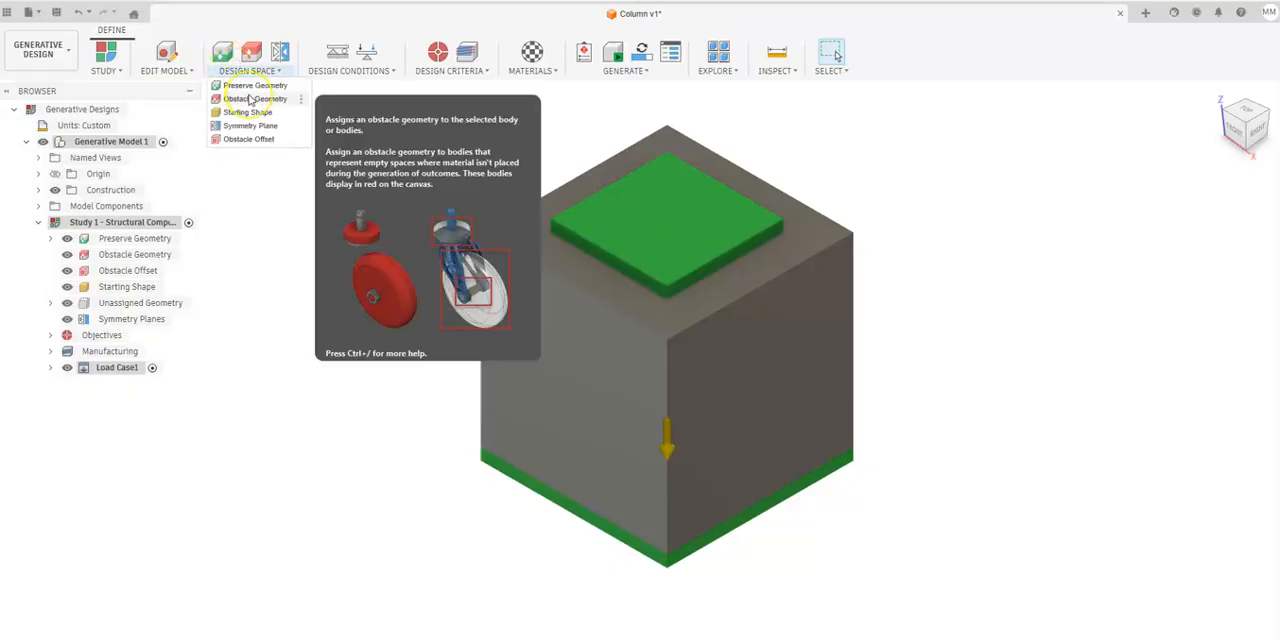
left_click(250, 99)
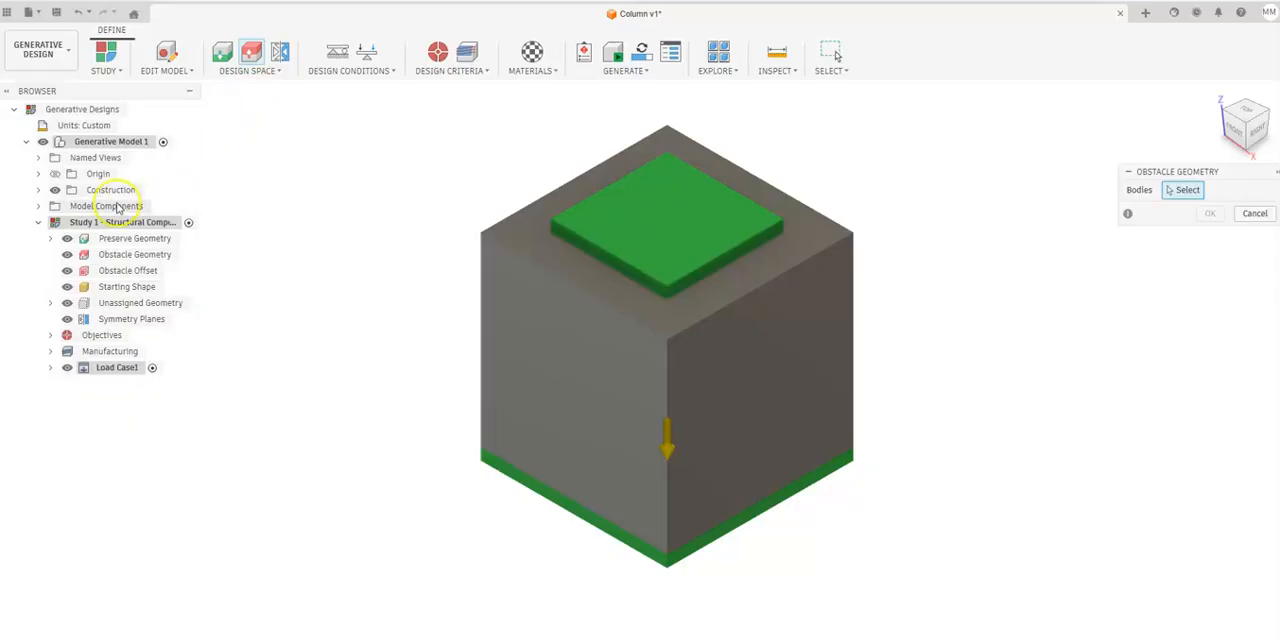
left_click(39, 206)
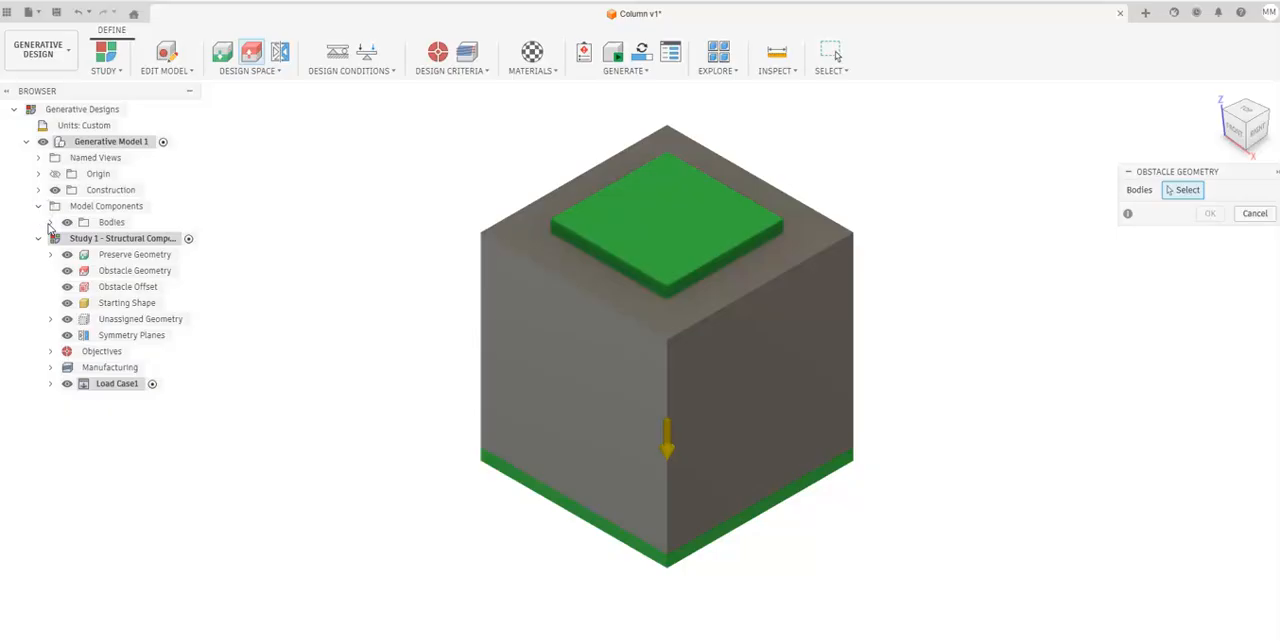
left_click(50, 222)
left_click(117, 287)
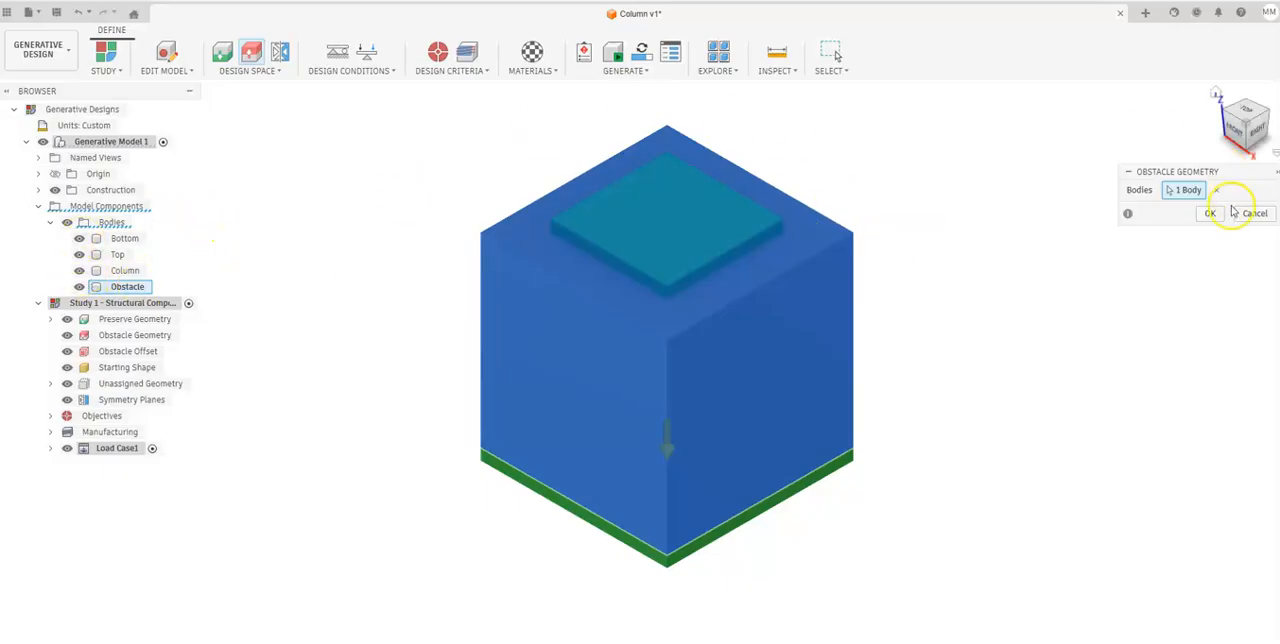
left_click(1209, 213)
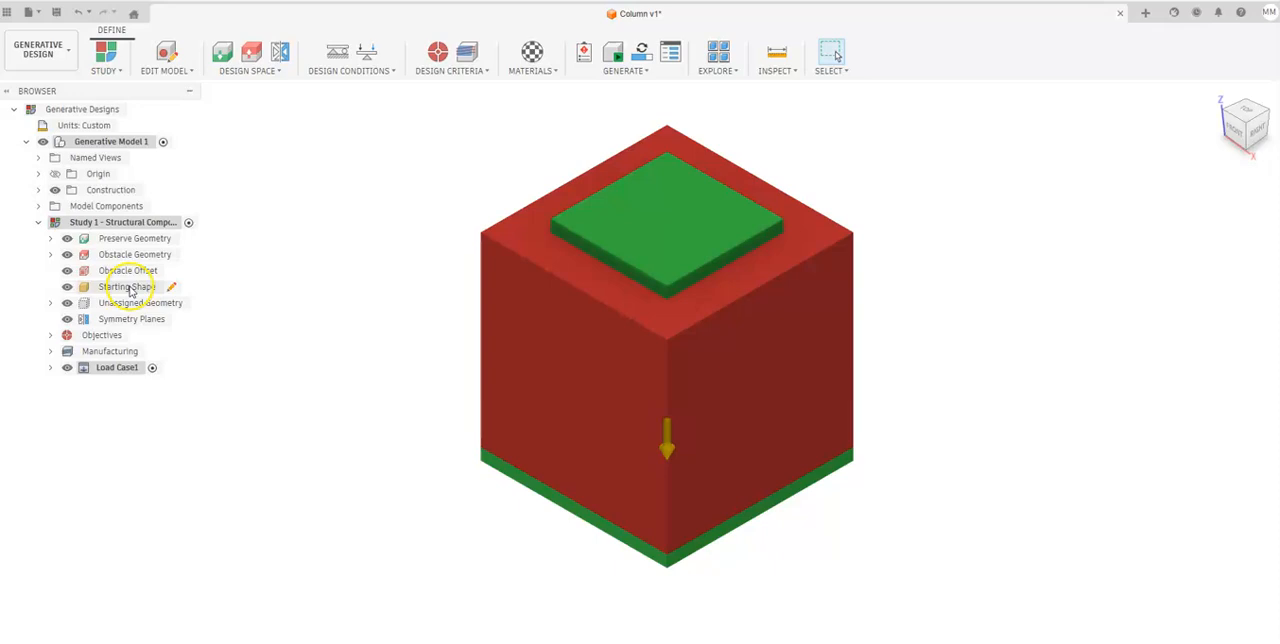
Hide the Obstacle body to expose the column between the two plates.
left_click(38, 206)
left_click(50, 222)
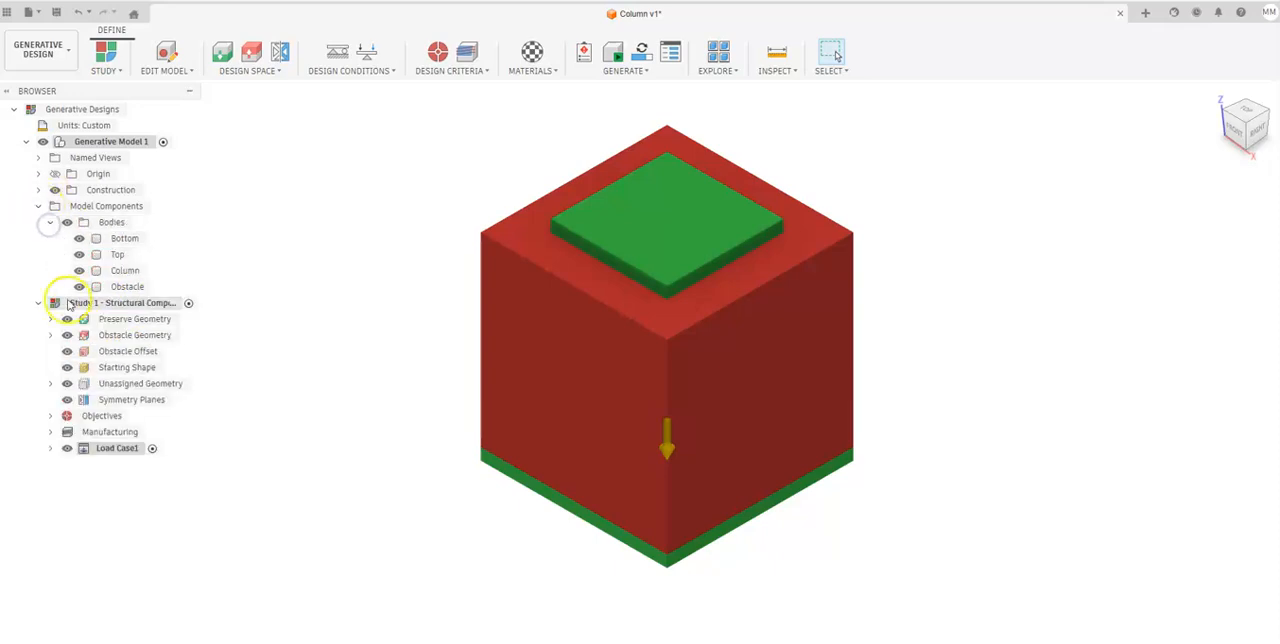
left_click(79, 286)
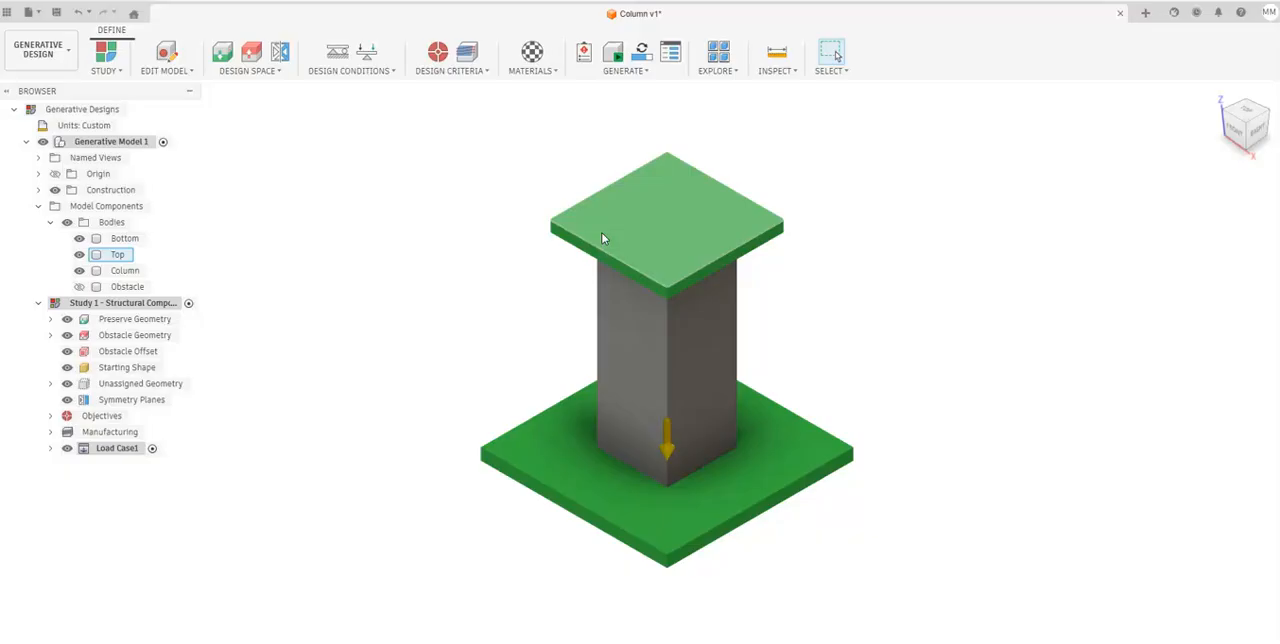
Assign the Column body as the starting shape with Add/Remove Material, and show the Obstacle body again.
left_click(256, 72)
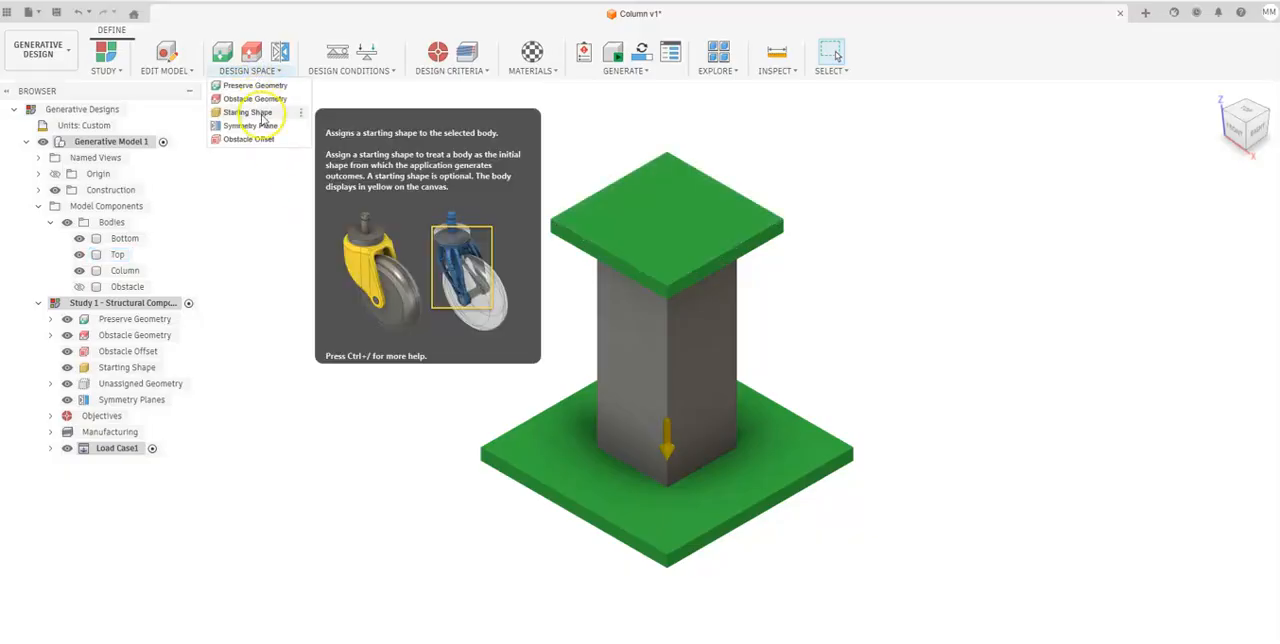
left_click(258, 113)
left_click(268, 146)
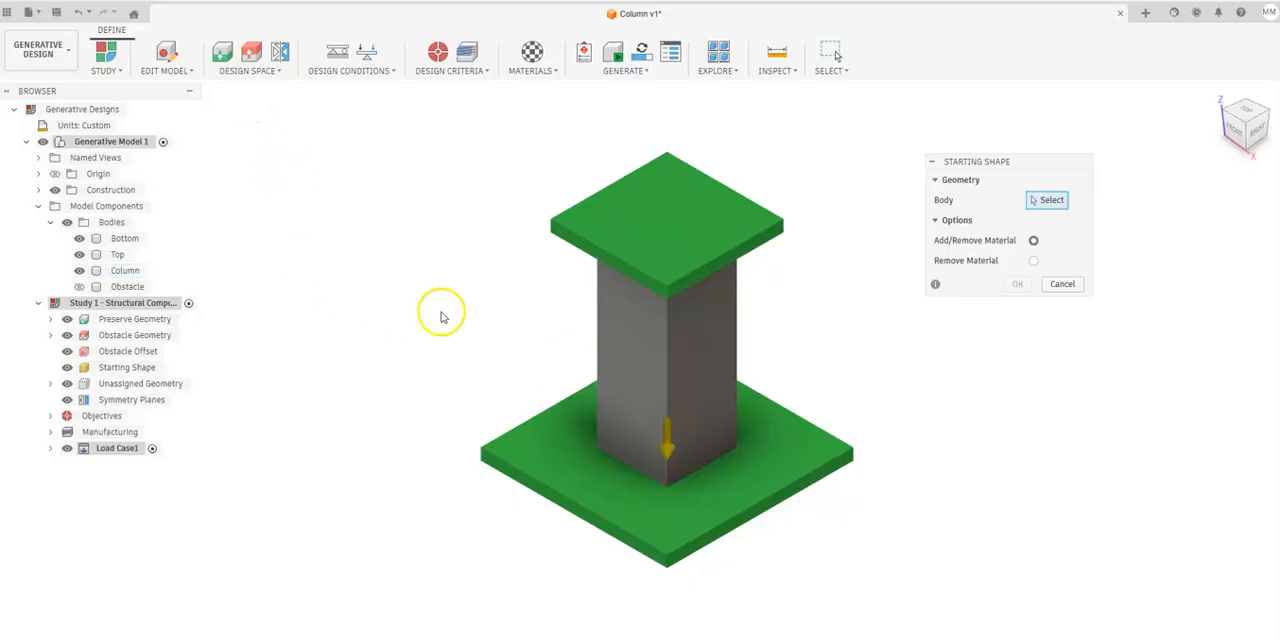
left_click(125, 271)
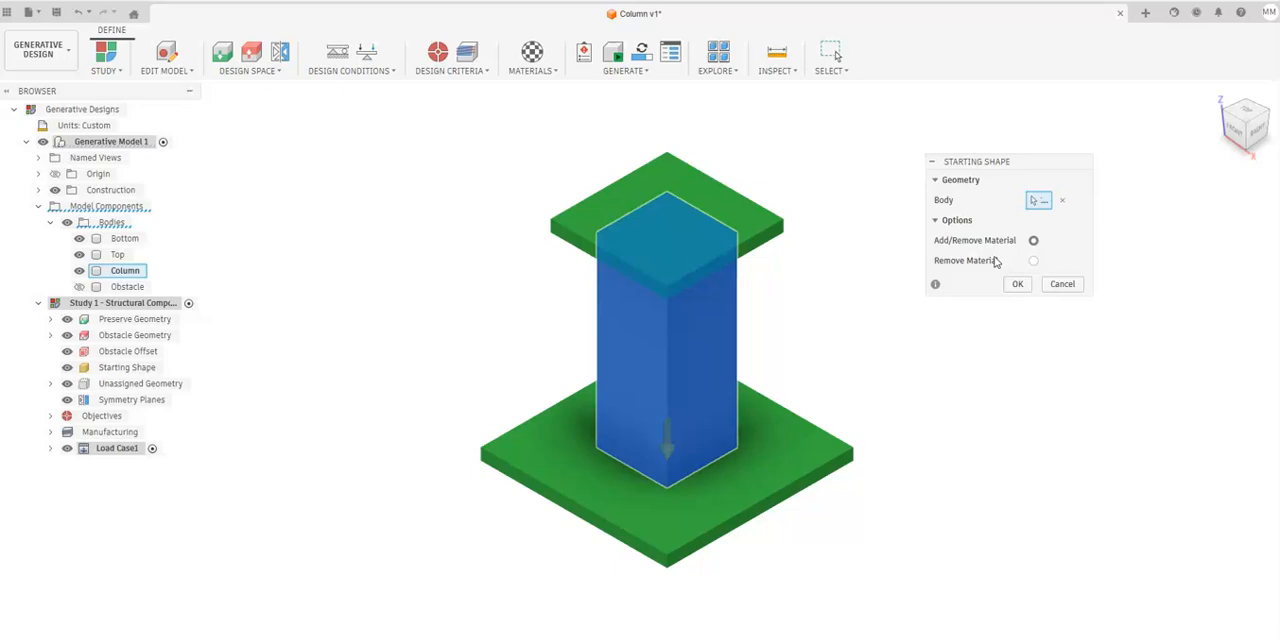
left_click(1016, 286)
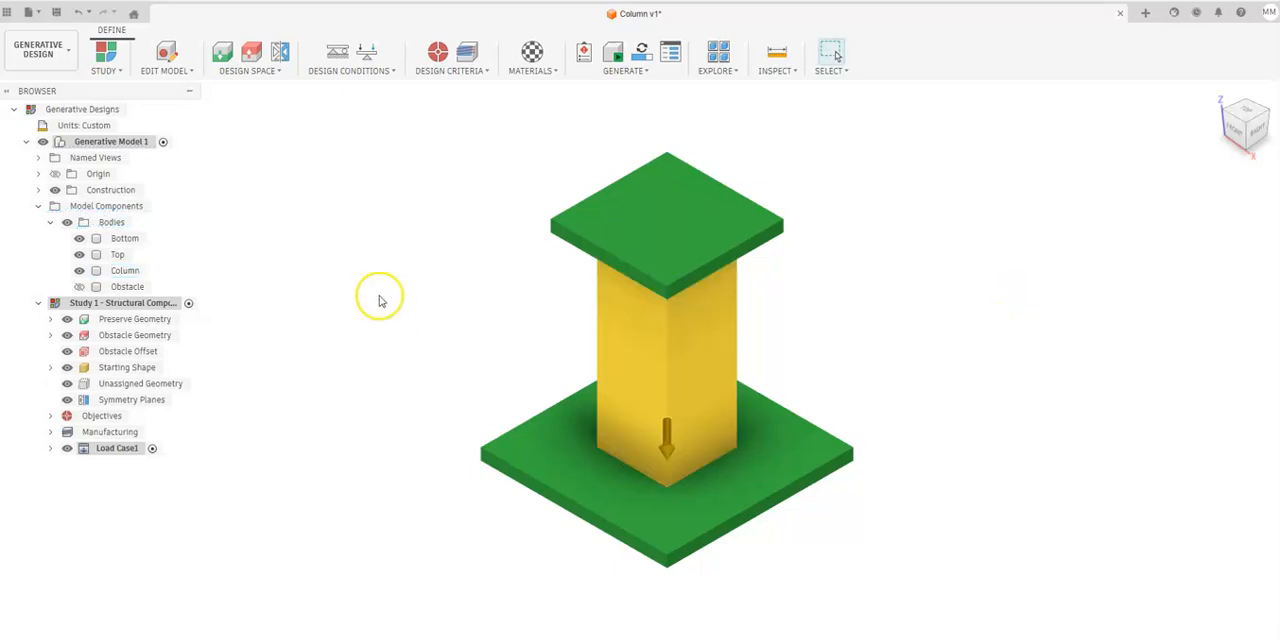
left_click(79, 286)
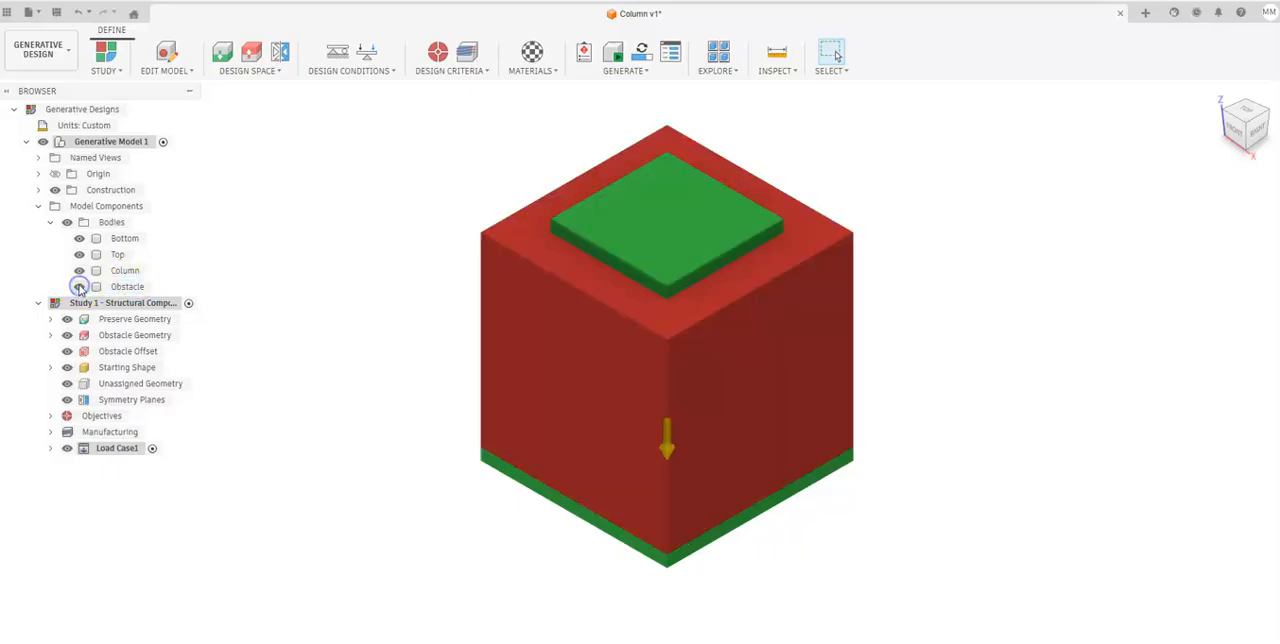
Temporarily hide the Obstacle body to inspect the column between the plates, and show it again.
left_click(79, 286)
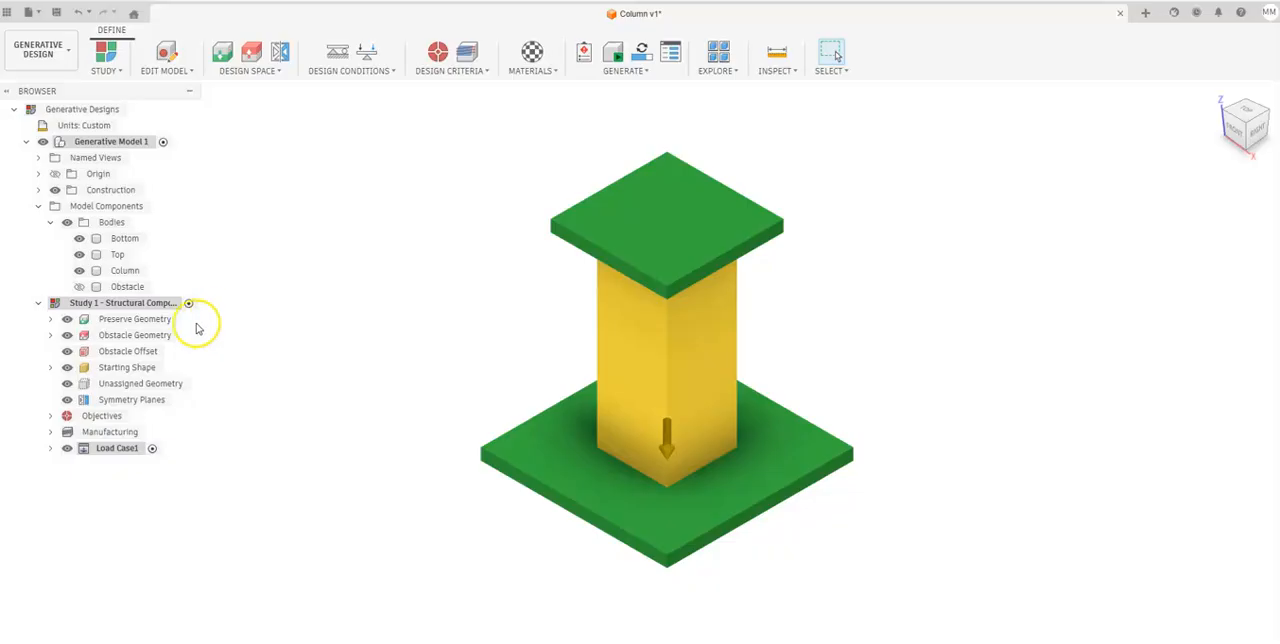
left_click(78, 287)
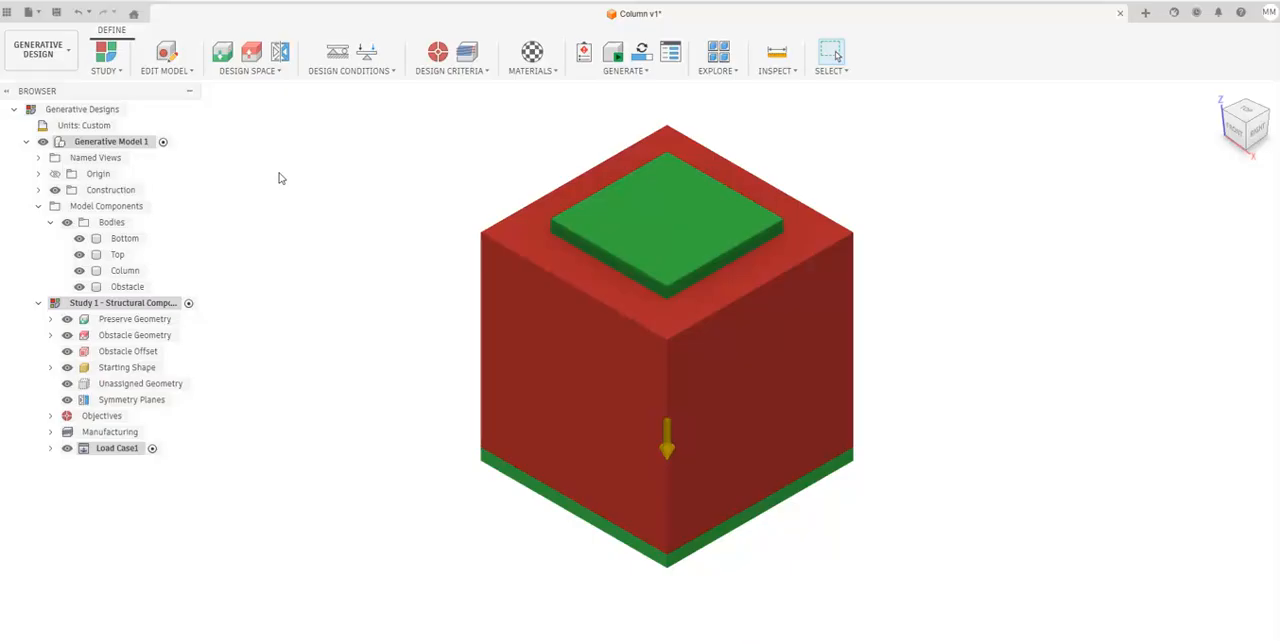
Apply a Fixed structural constraint to the underside face of the Bottom plate and return to the home view.
left_click(330, 74)
left_click(341, 87)
left_click(1229, 154)
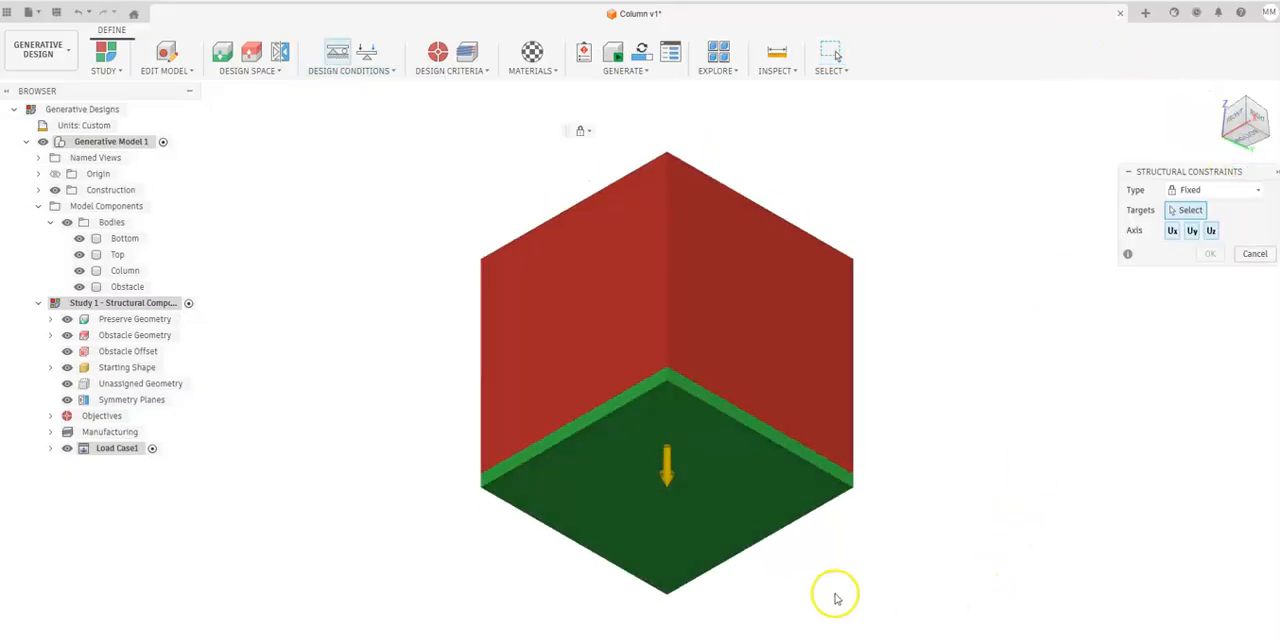
left_click(709, 480)
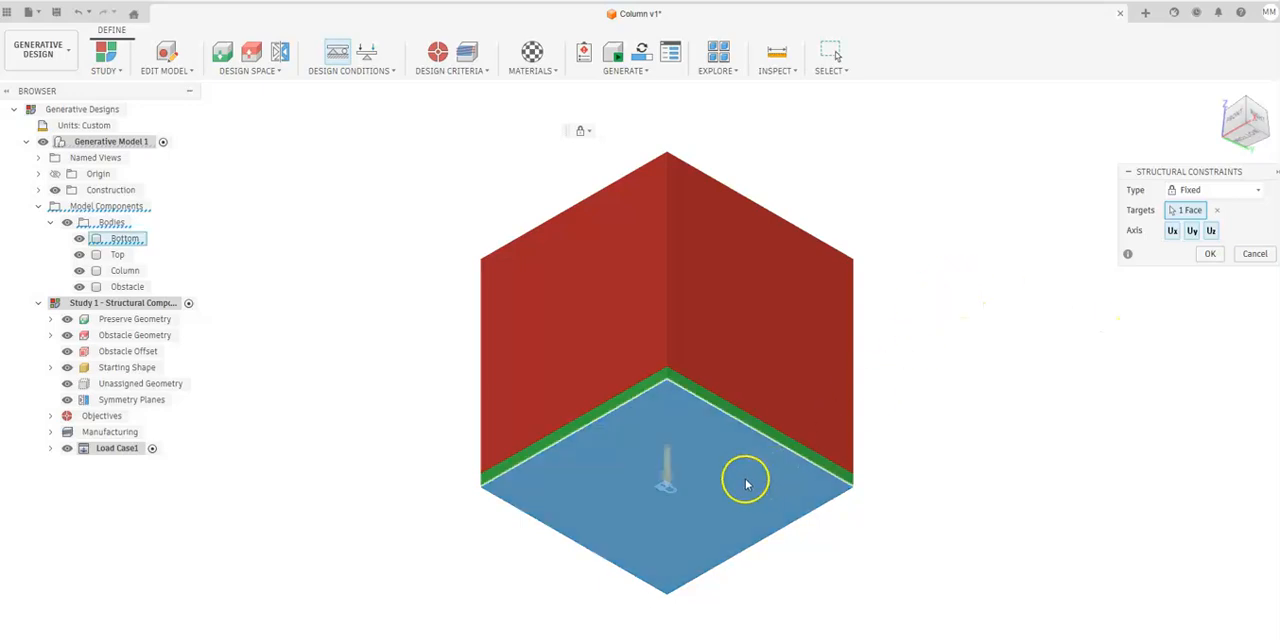
left_click(1208, 262)
left_click(1216, 93)
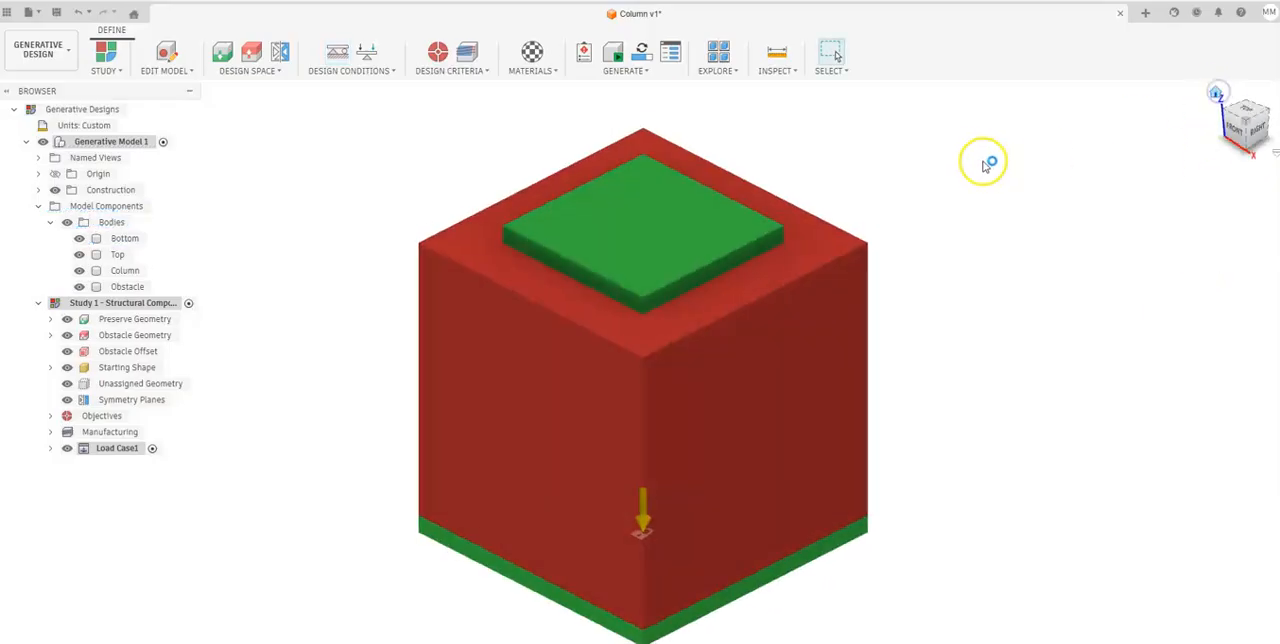
Apply a downward structural force of 10 lbforce to the upper face of the Top plate.
left_click(396, 74)
left_click(383, 99)
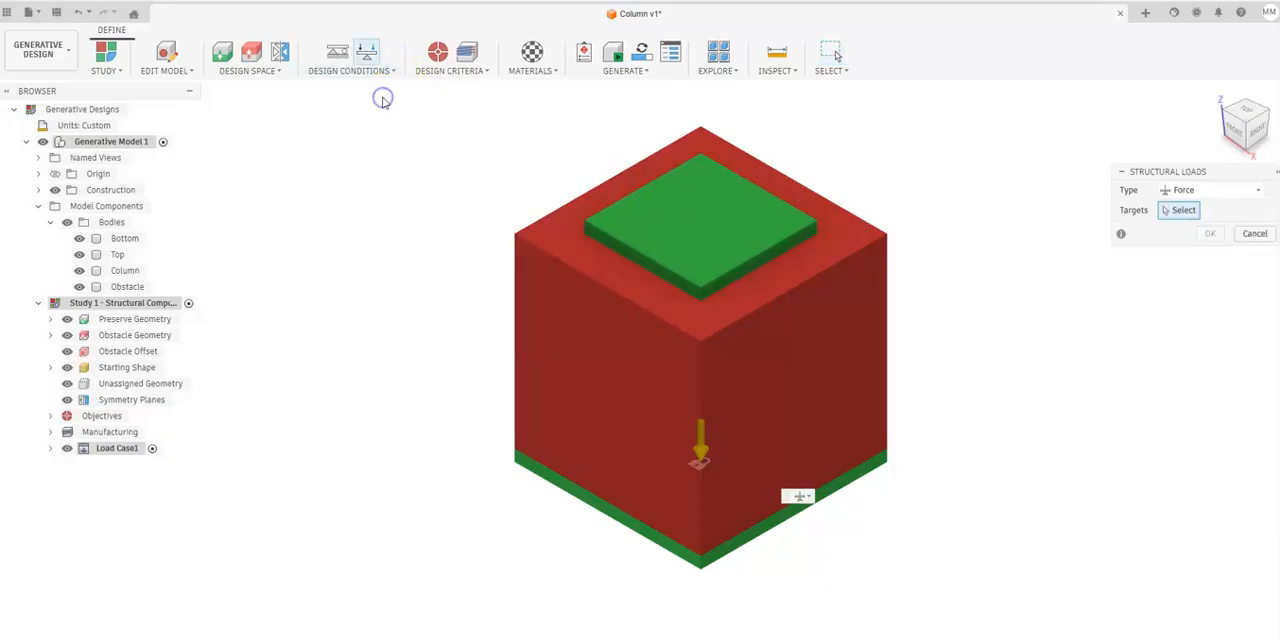
left_click(715, 208)
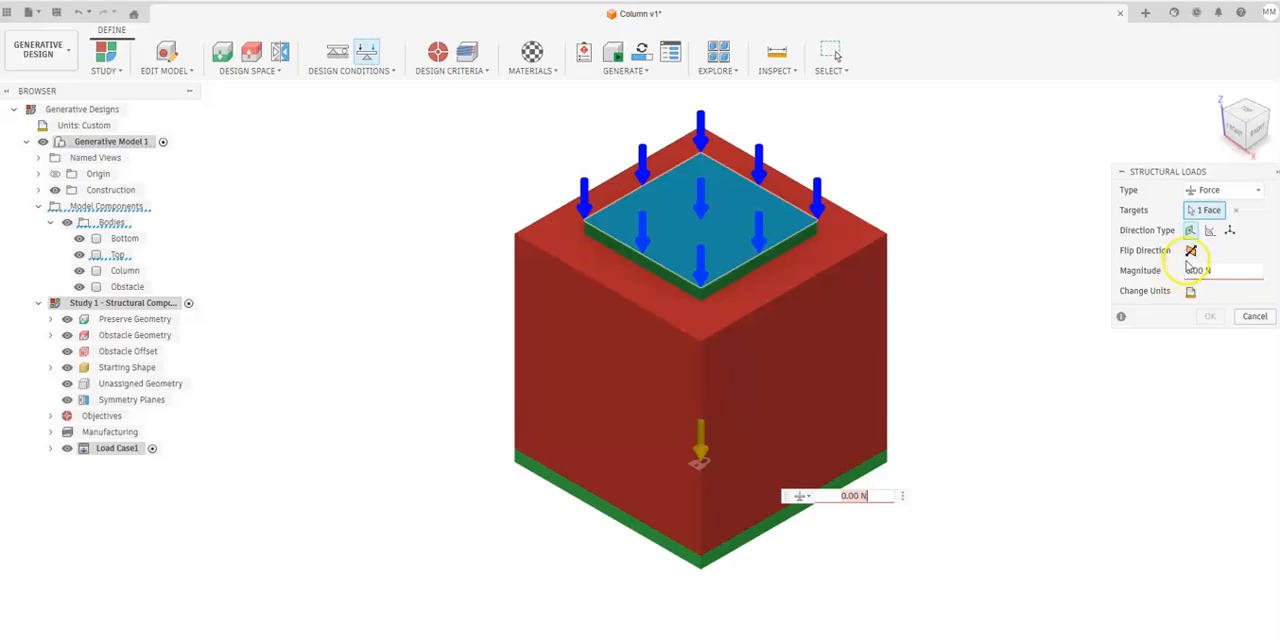
left_click(1190, 292)
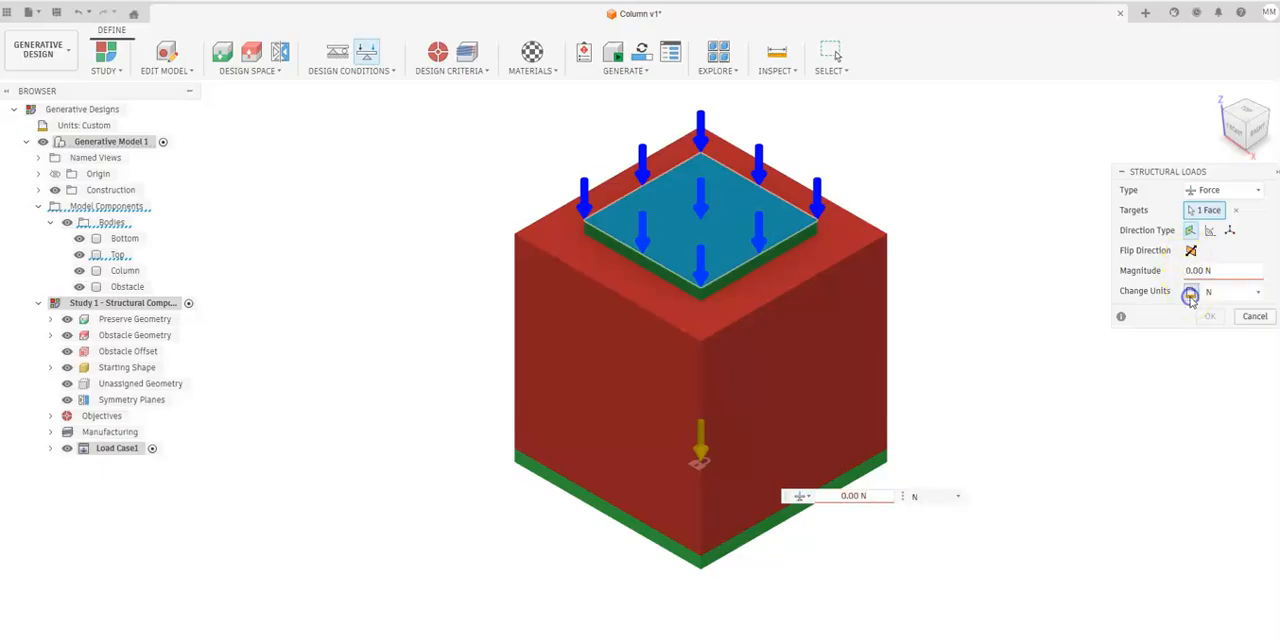
left_click(1221, 293)
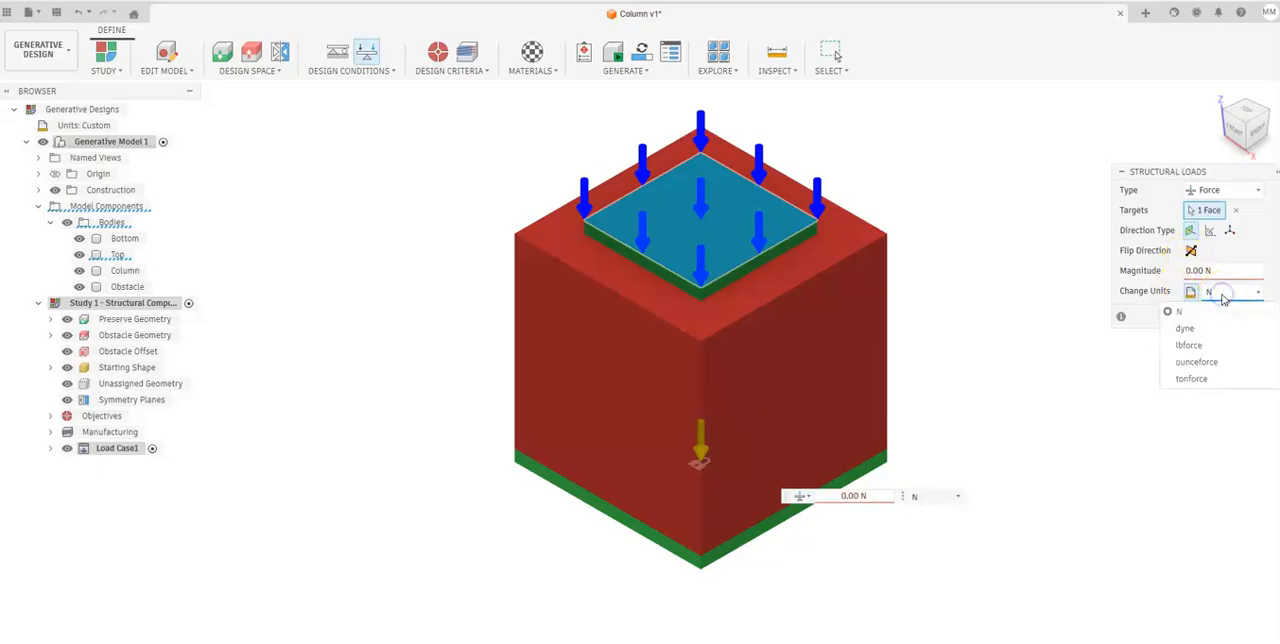
left_click(1203, 345)
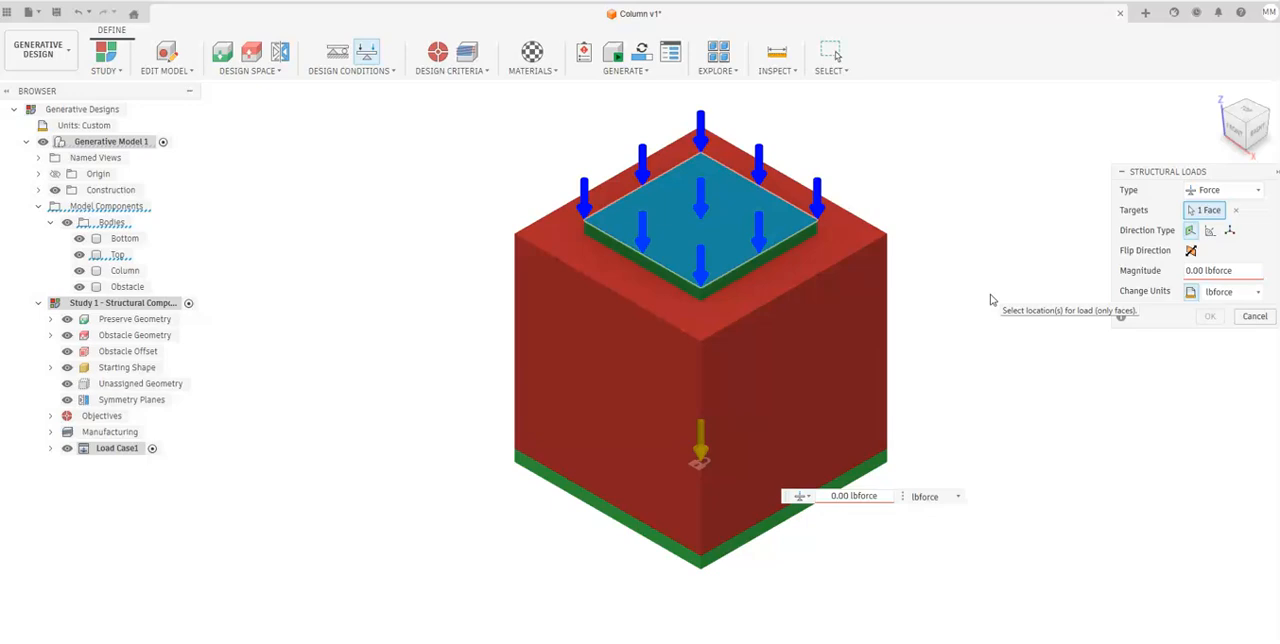
left_click(1186, 271)
left_click(1186, 271)
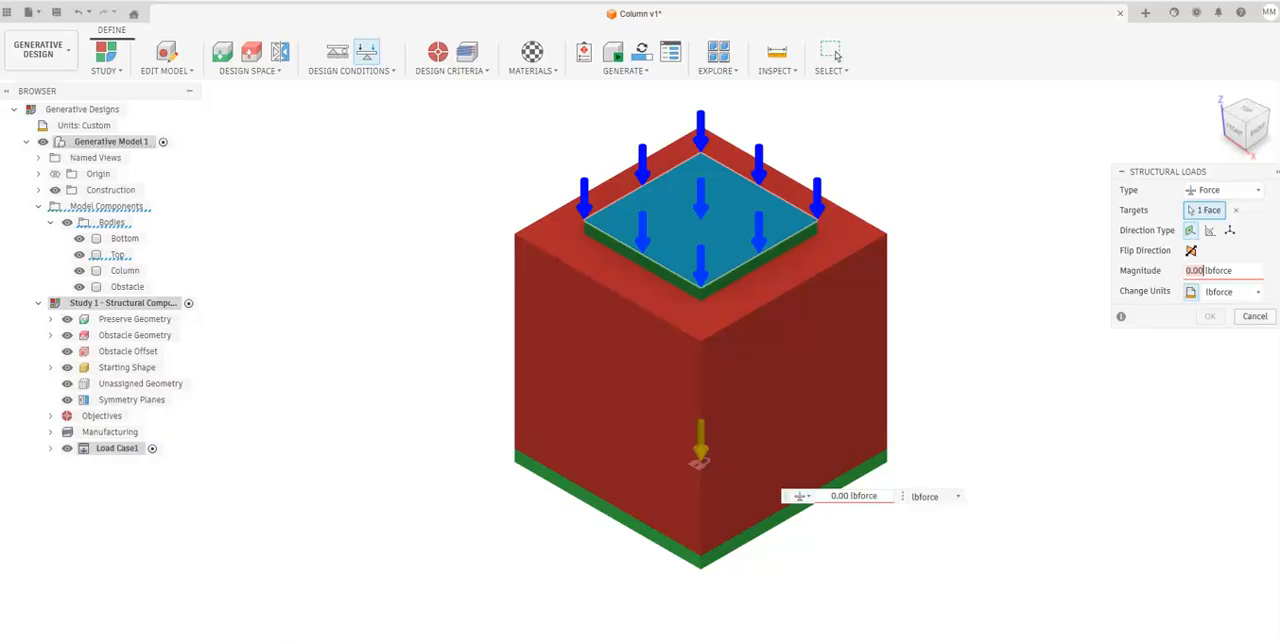
type("1")
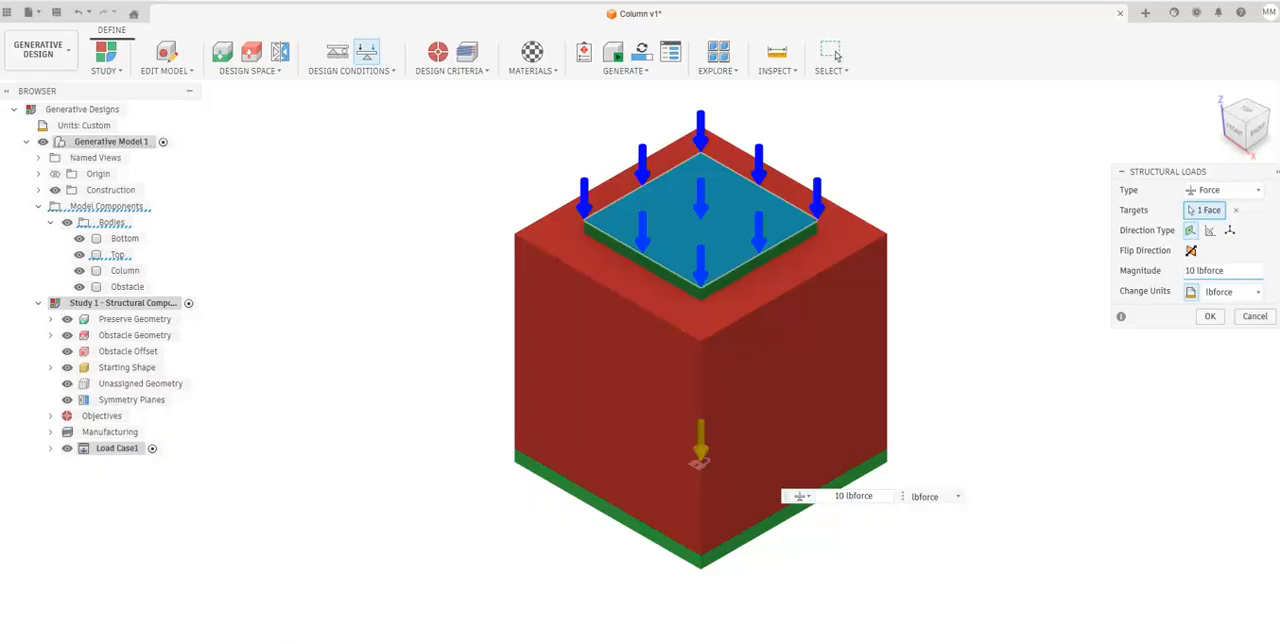
left_click(1210, 318)
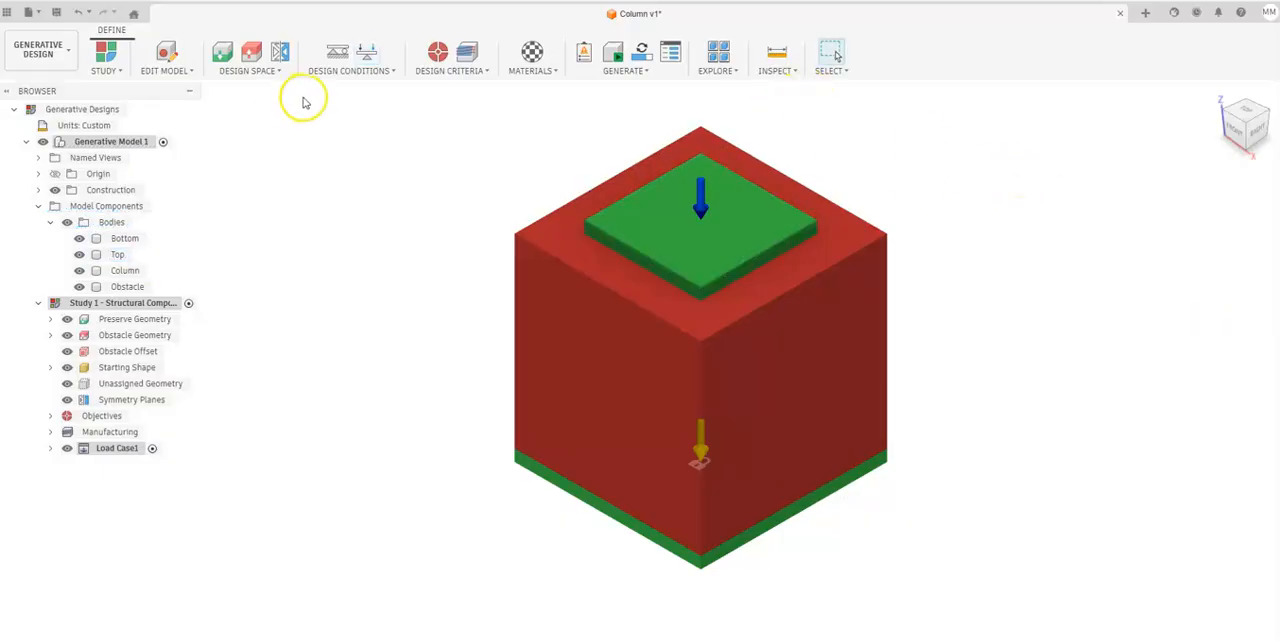
Set the safety factor limit to 1.66 in the study's objectives, keeping the Minimize Mass objective.
left_click(428, 74)
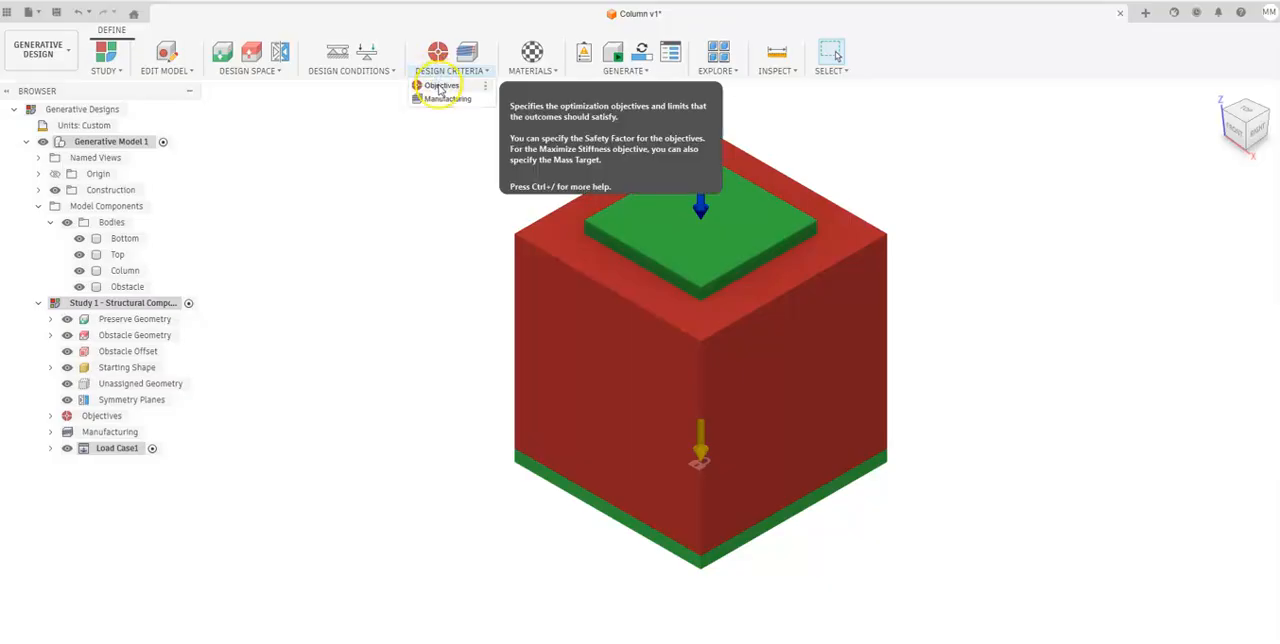
left_click(437, 84)
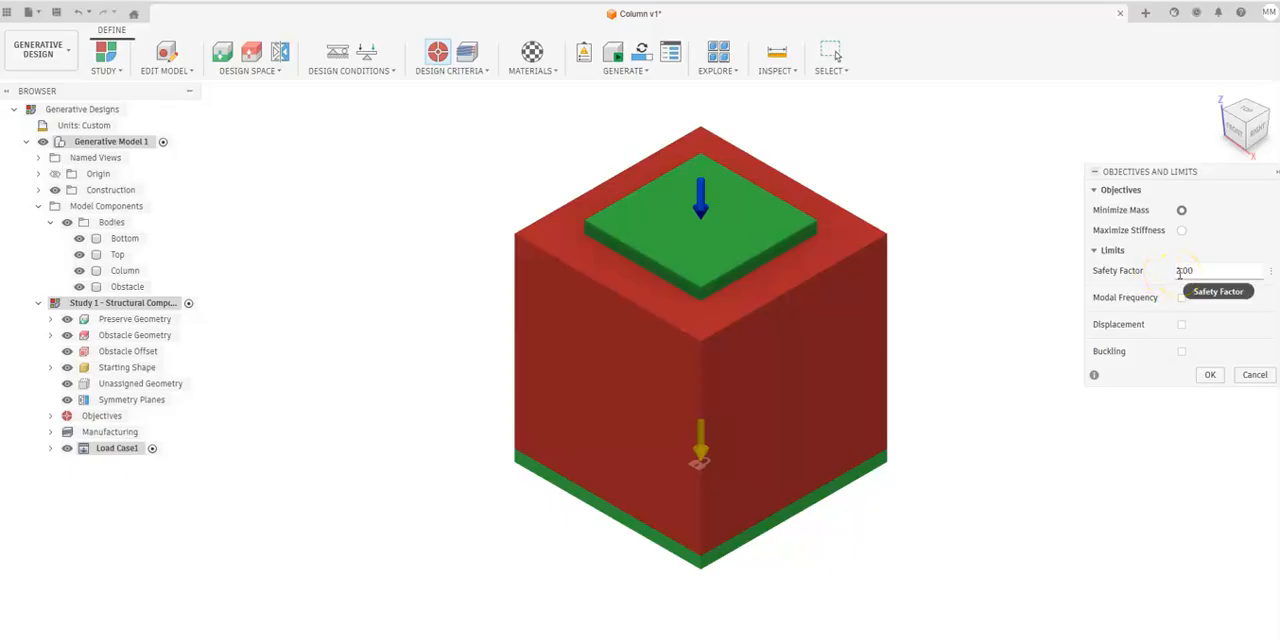
left_click_drag(1180, 272, 1204, 271)
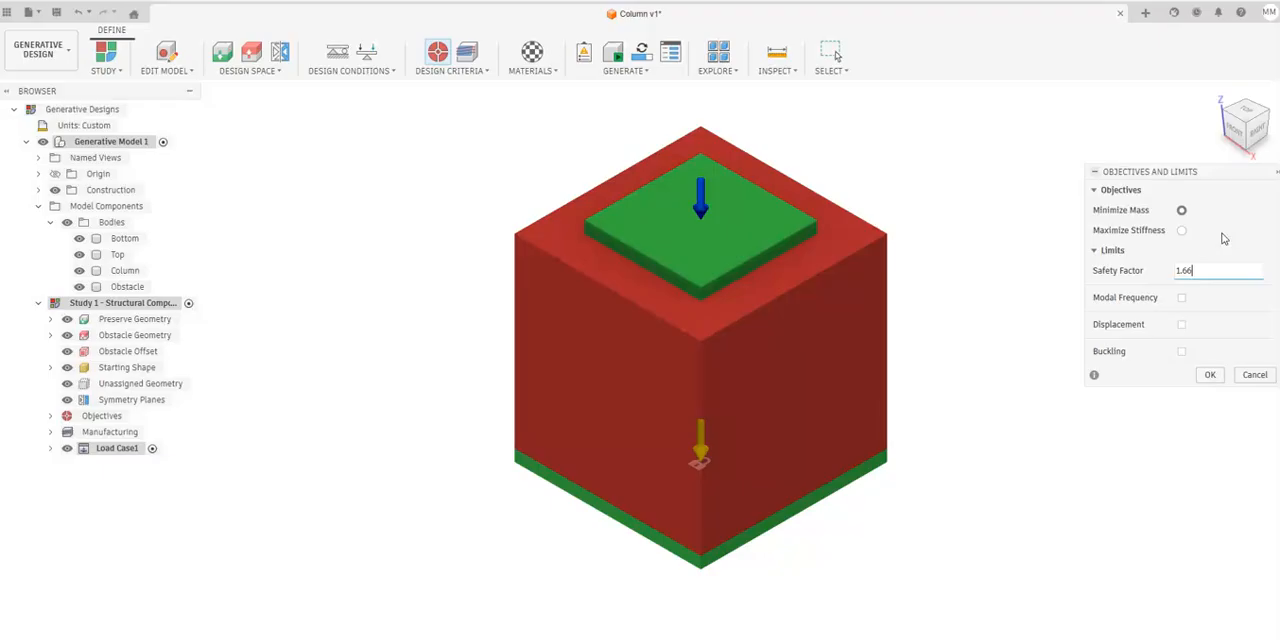
left_click(1180, 269)
left_click(1210, 375)
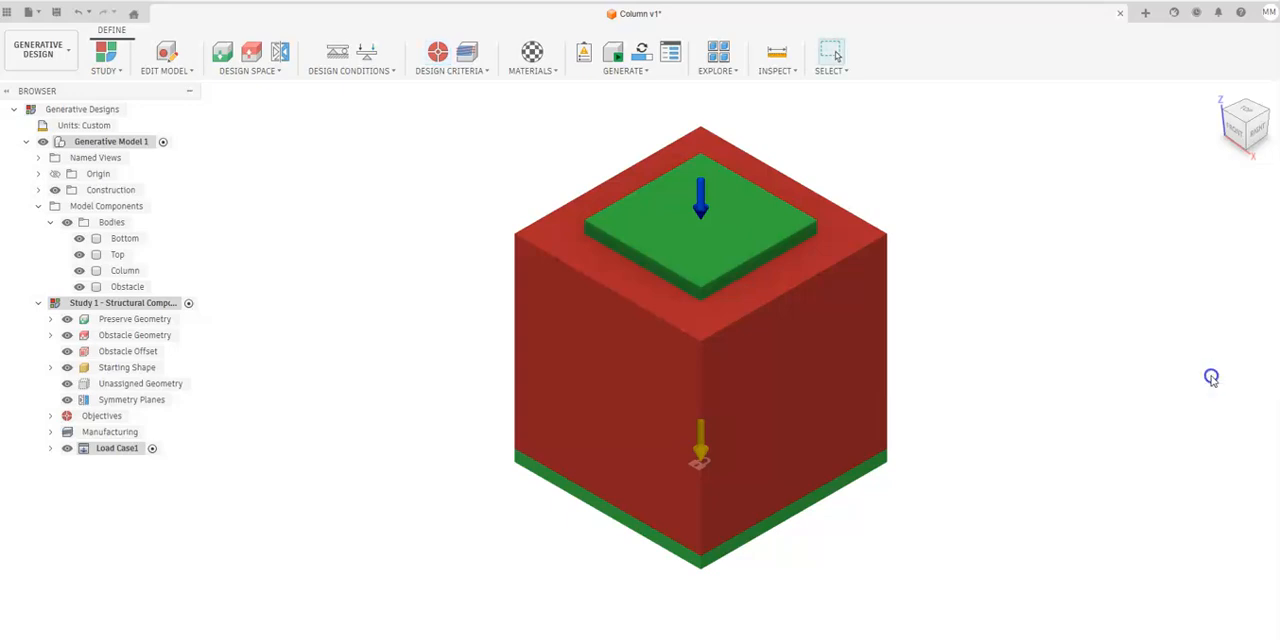
Add Nylon 12 (with Formlabs Fuse 1 3D Printer) from the plastics in the Fusion Additive Material Library to the study materials.
middle_click_drag(1009, 206, 873, 233)
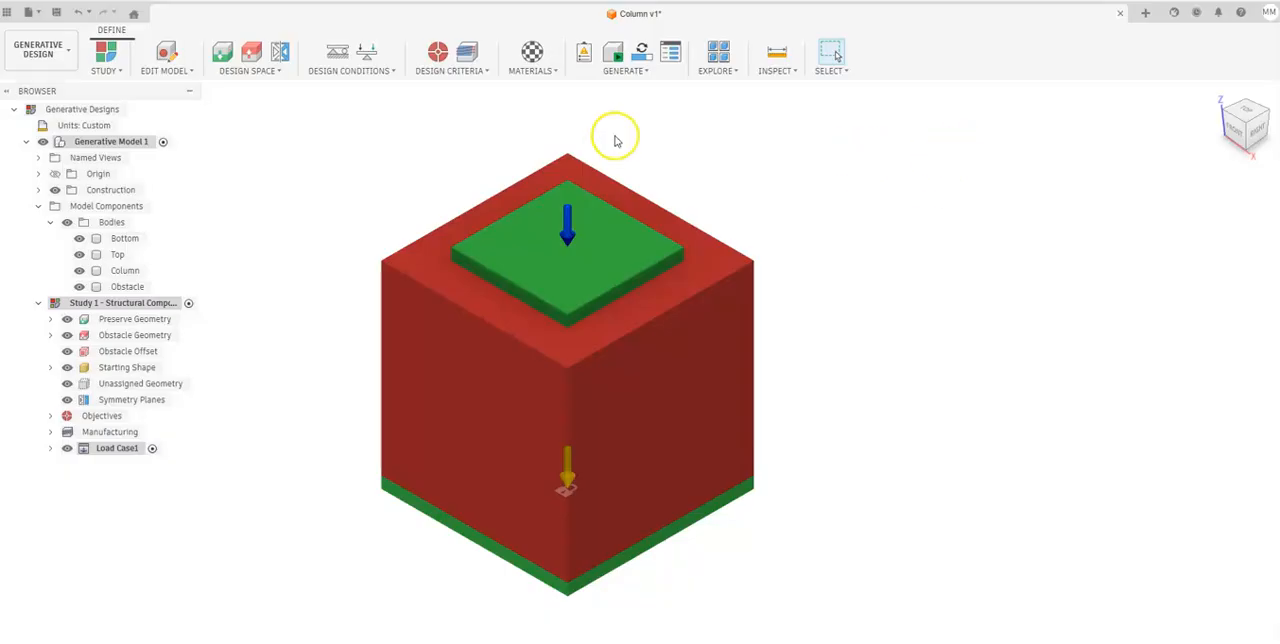
left_click(531, 70)
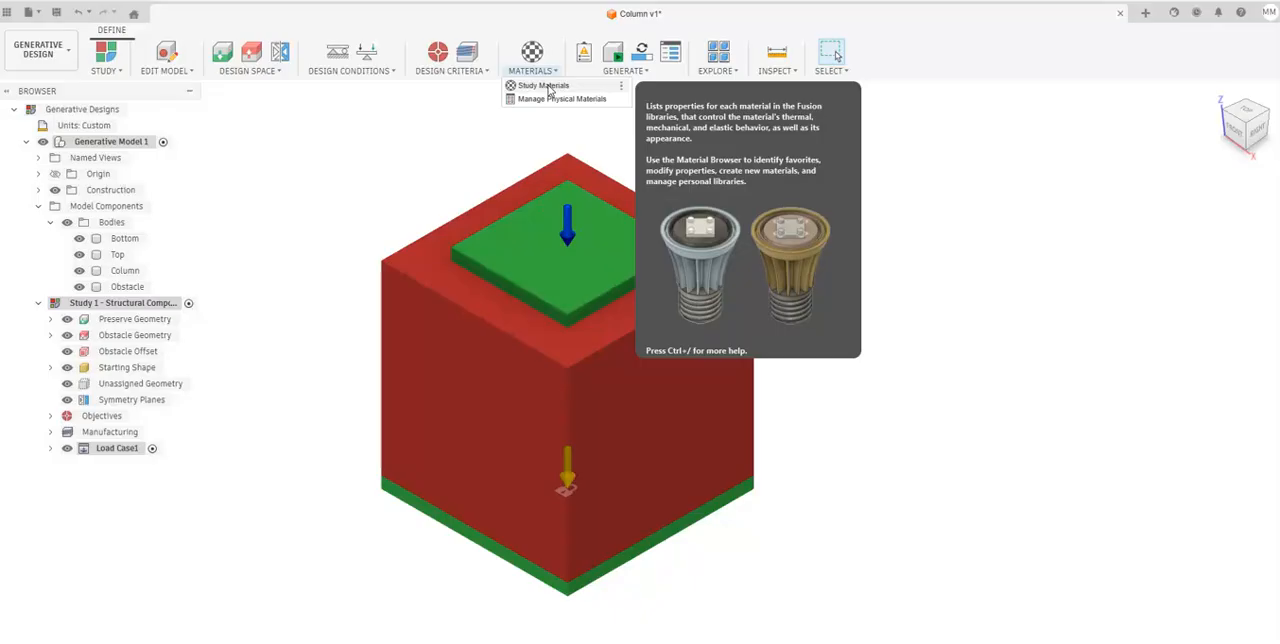
left_click(545, 83)
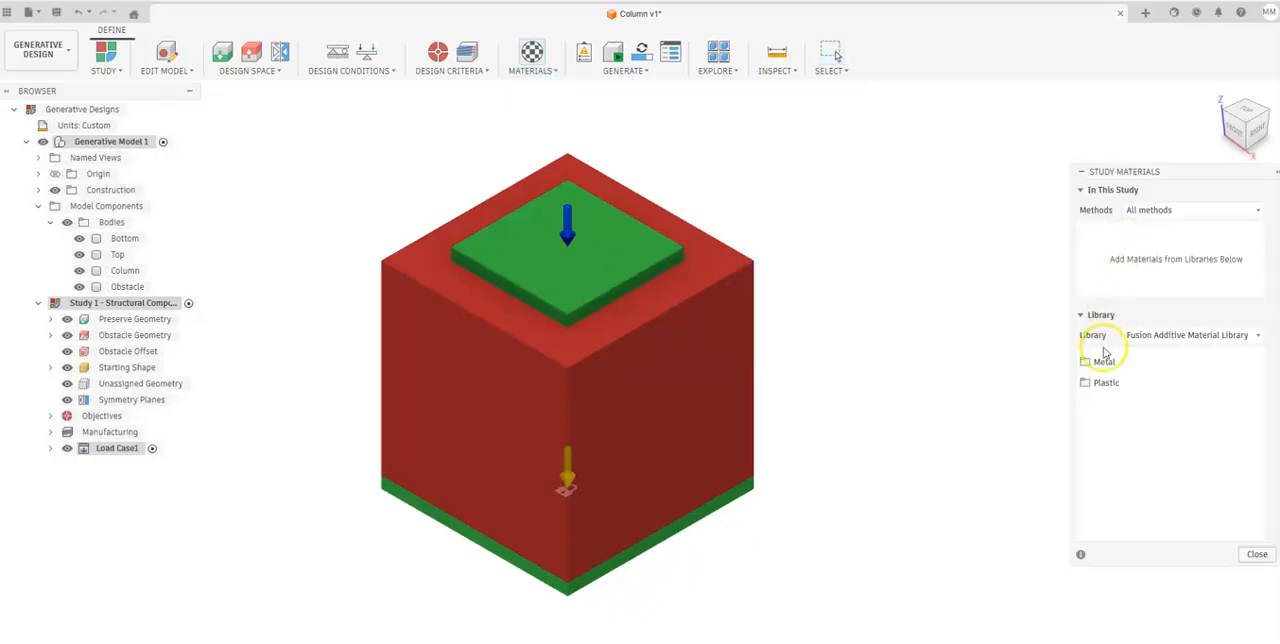
left_click(1091, 381)
scroll(1160, 440, "down", 3)
scroll(1155, 450, "down", 5)
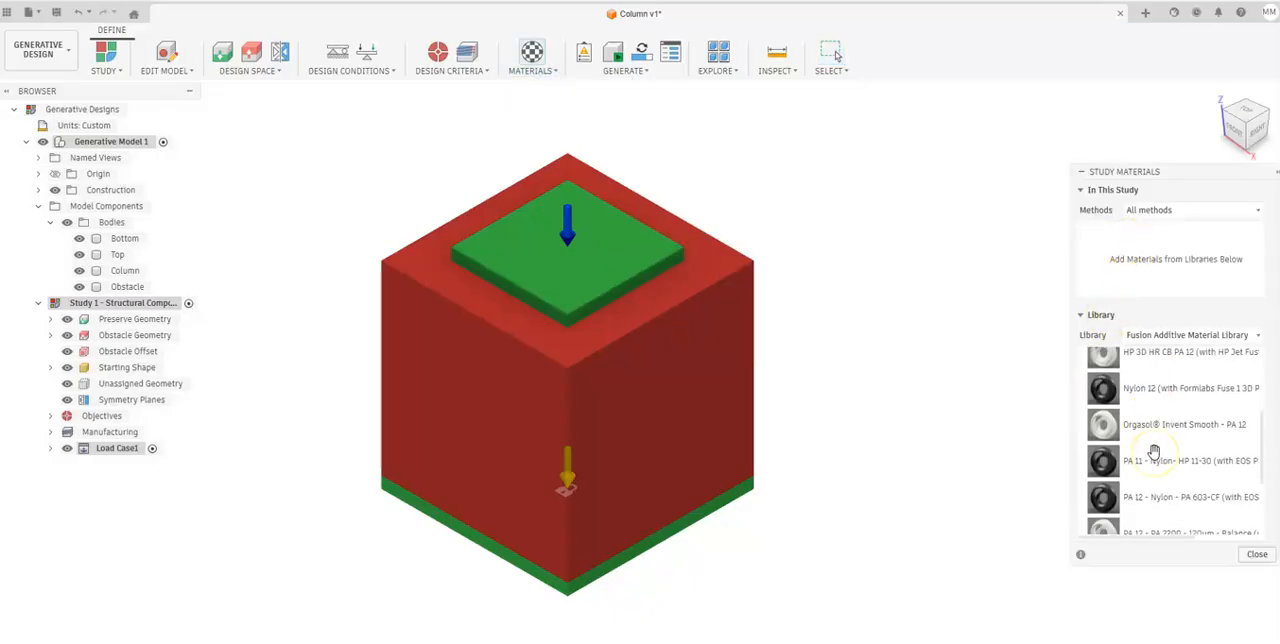
scroll(1163, 446, "down", 1)
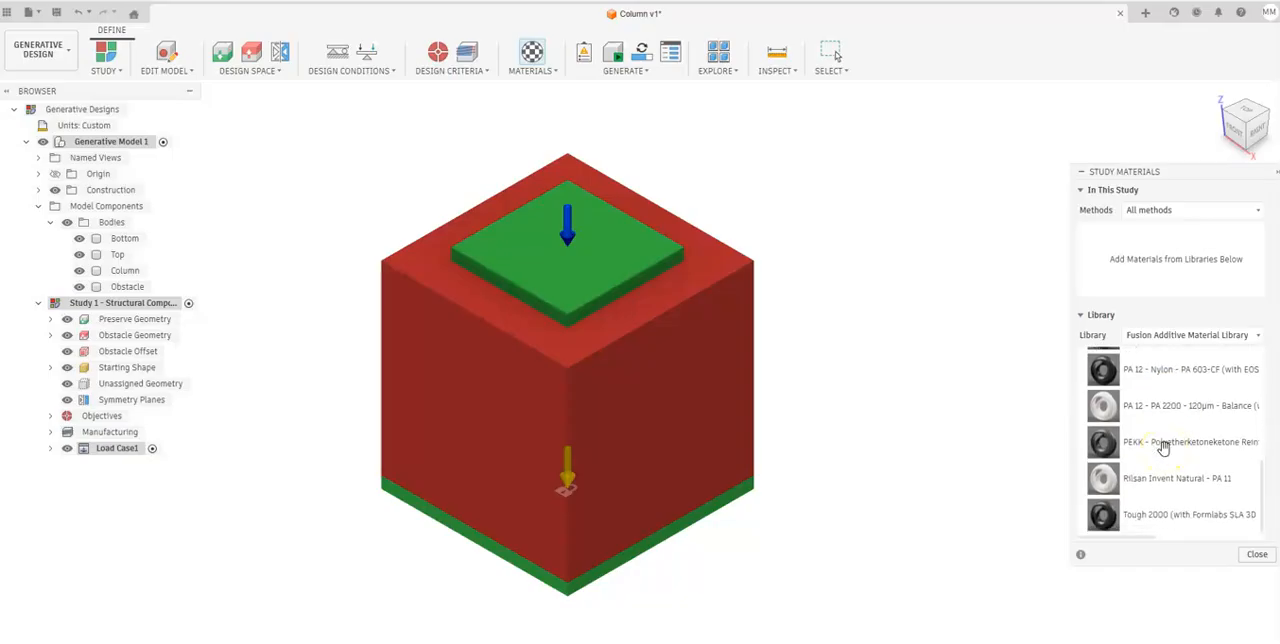
scroll(1181, 474, "up", 8)
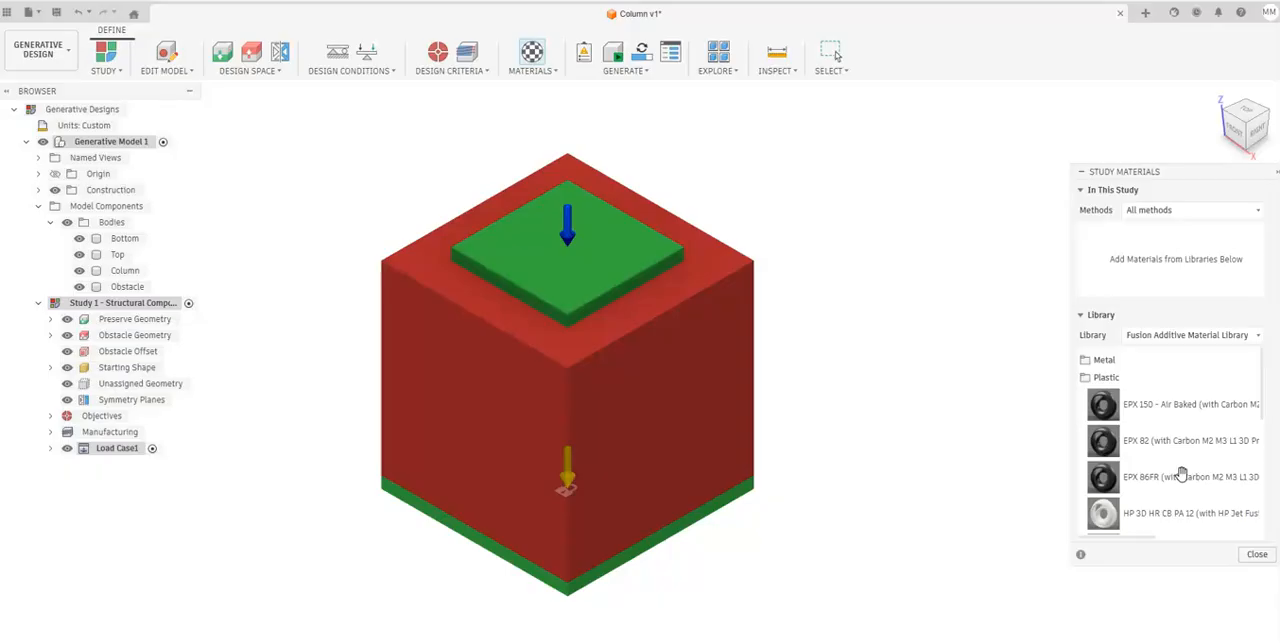
scroll(1120, 395, "down", 1)
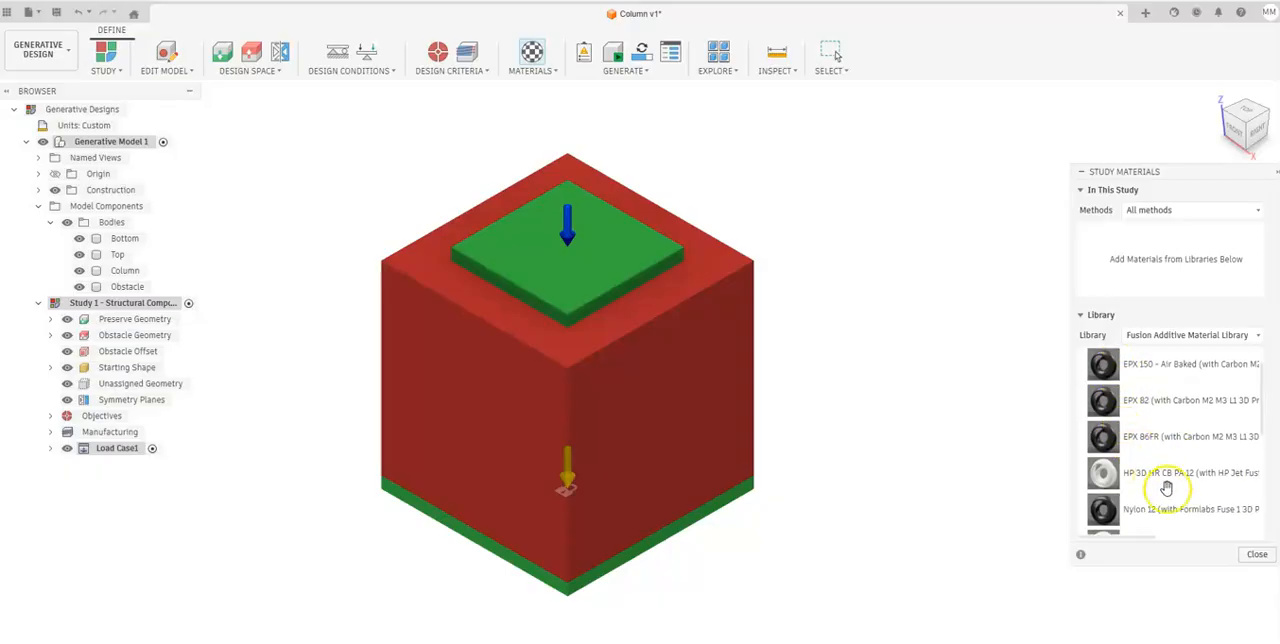
scroll(1175, 510, "down", 2)
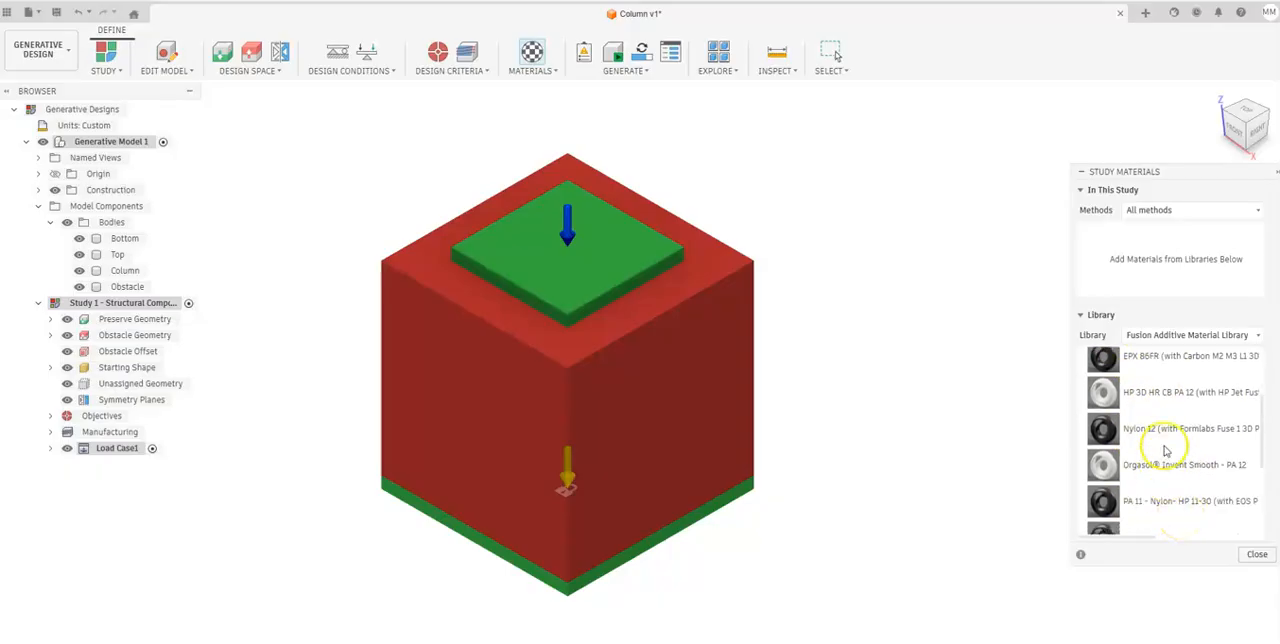
left_click_drag(1167, 428, 1156, 246)
Widen the study materials dialog, add Tough 2000 (with Formlabs SLA 3D Printers) to the study, and close the dialog.
scroll(1168, 465, "down", 4)
scroll(1192, 487, "down", 1)
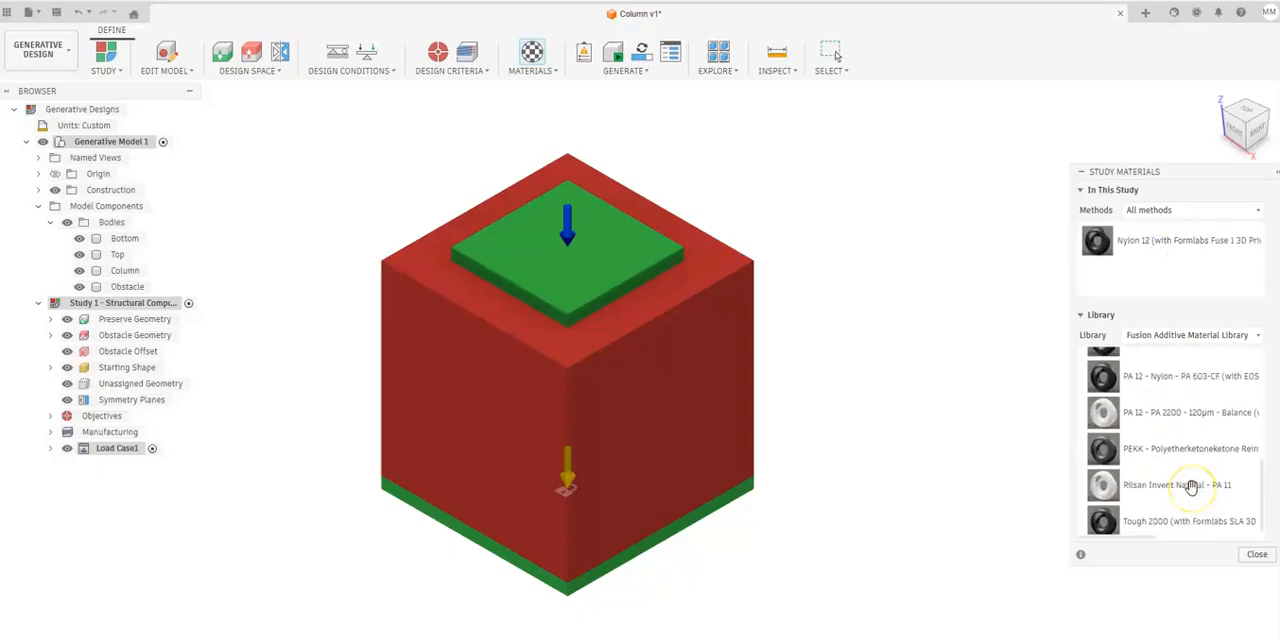
left_click_drag(1192, 487, 891, 450)
scroll(1032, 484, "down", 3)
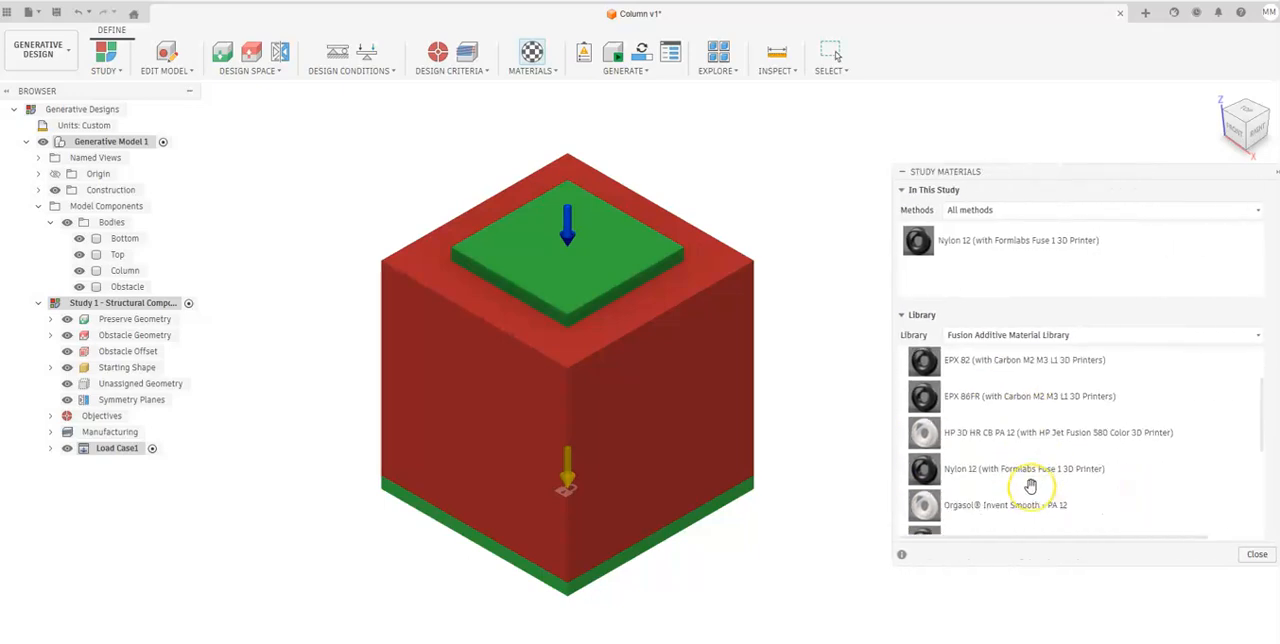
scroll(1030, 485, "up", 3)
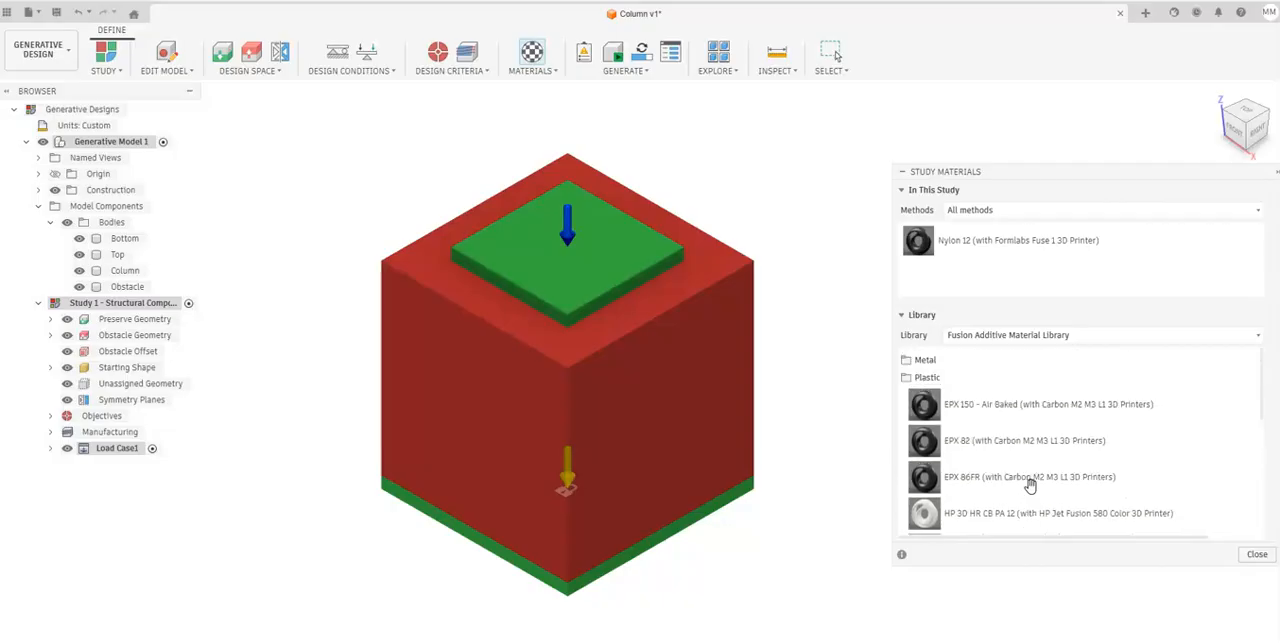
scroll(1032, 485, "down", 2)
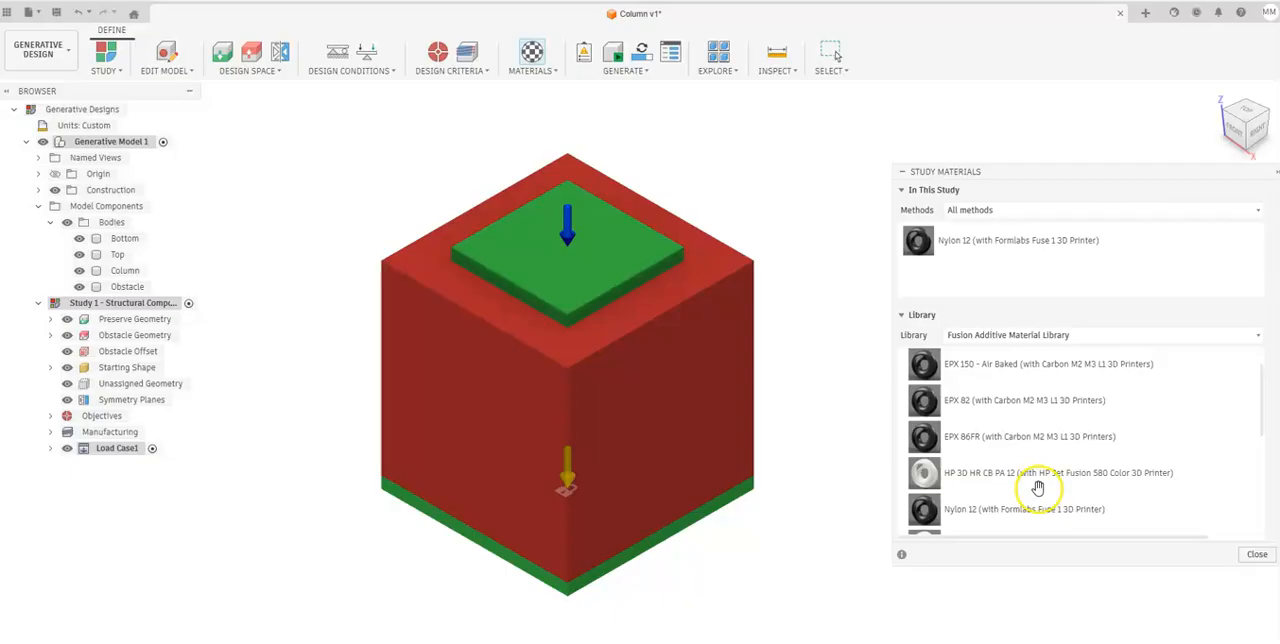
scroll(1037, 486, "down", 3)
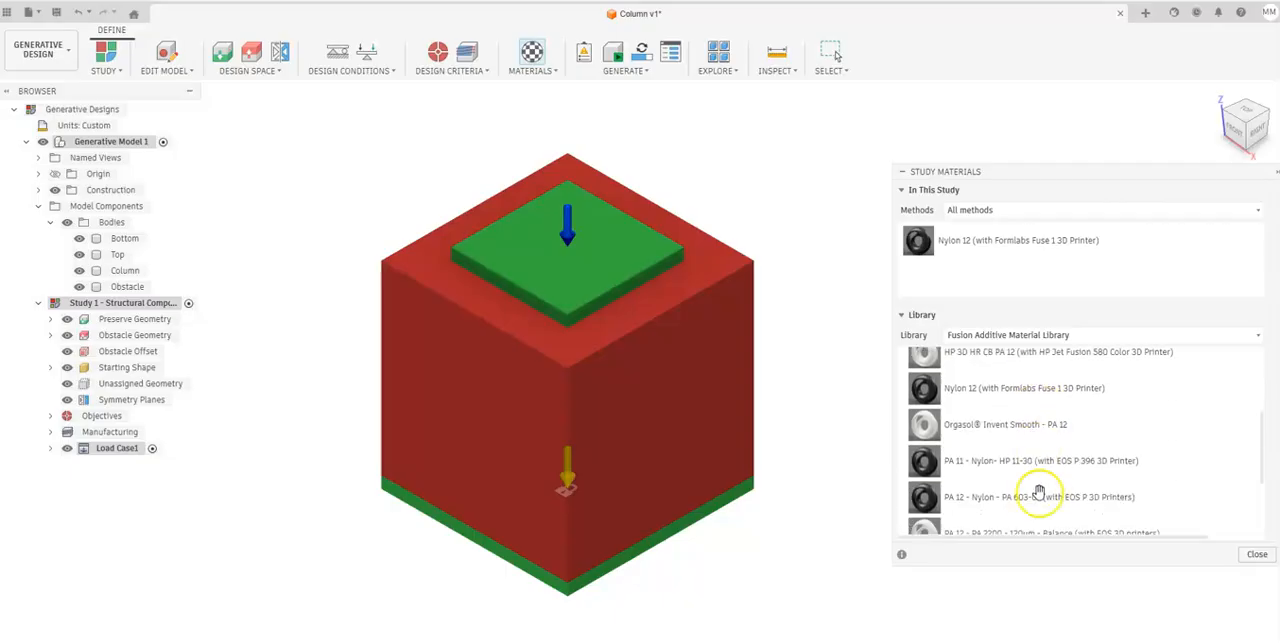
scroll(1163, 472, "down", 1)
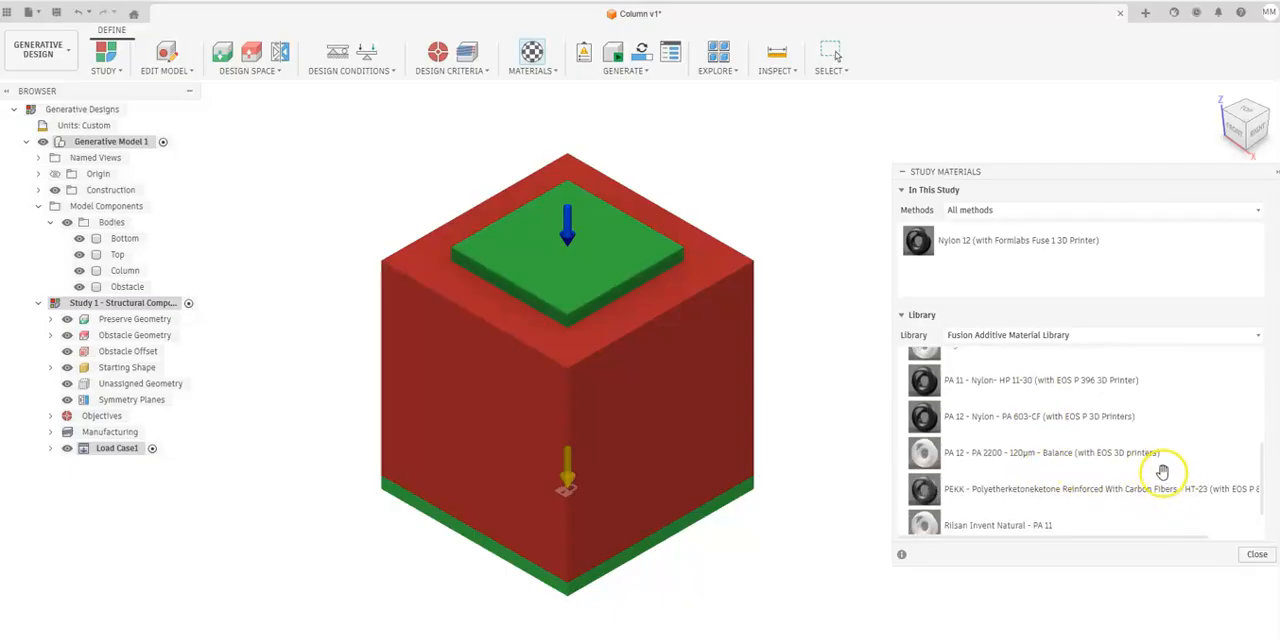
scroll(1160, 476, "down", 1)
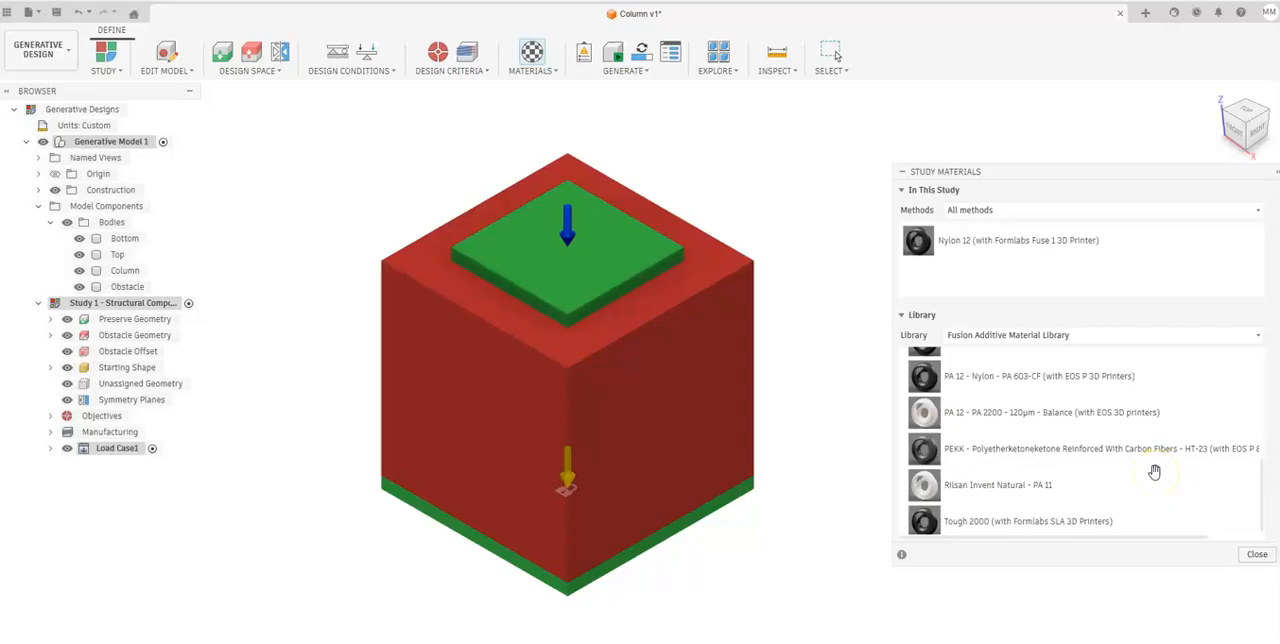
left_click_drag(966, 524, 1013, 276)
scroll(985, 405, "up", 5)
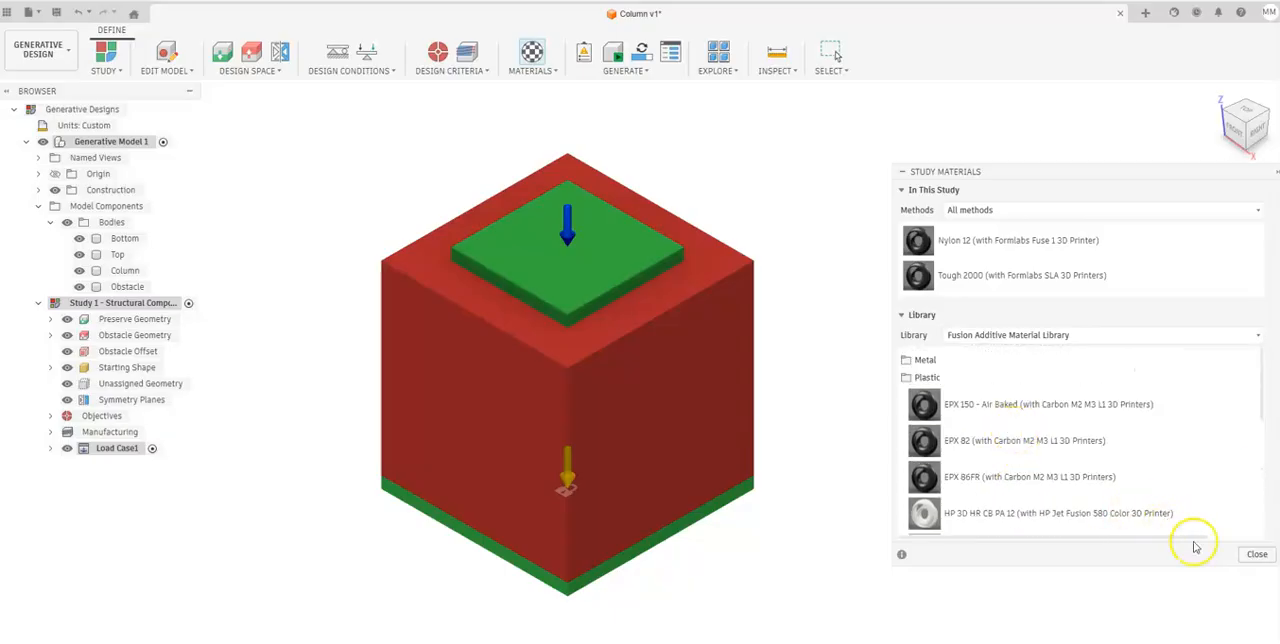
left_click(1254, 554)
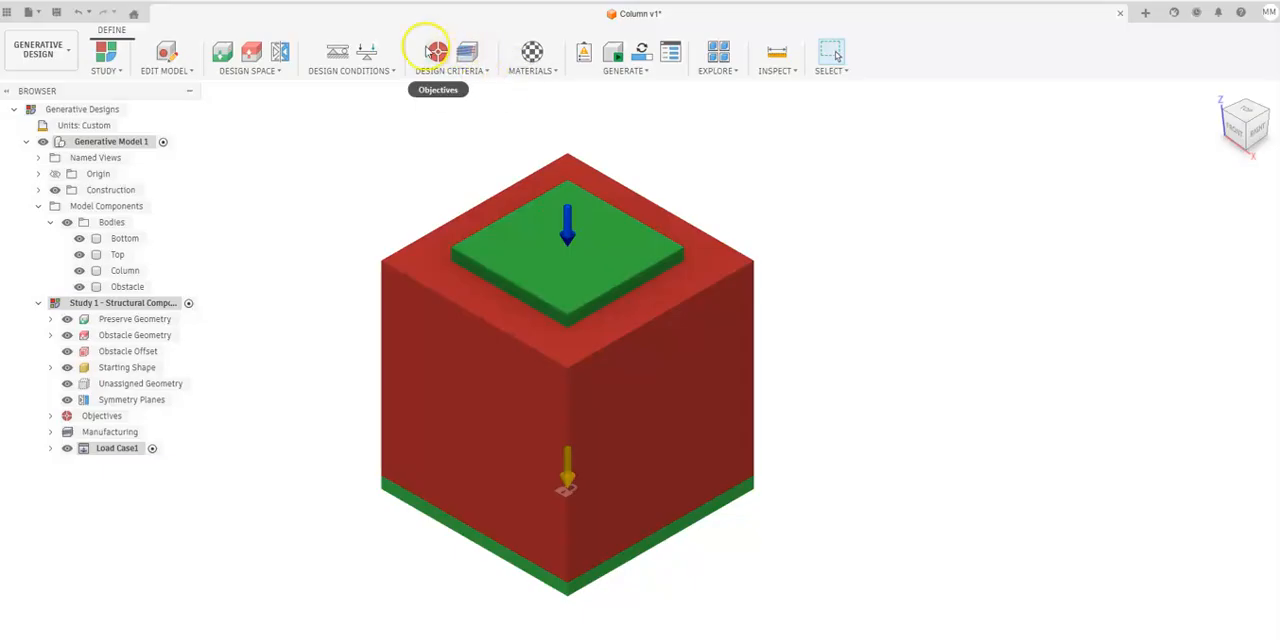
Exclude Milling from the study's manufacturing methods, keeping Unrestricted and Additive with Z+ orientation.
left_click(467, 51)
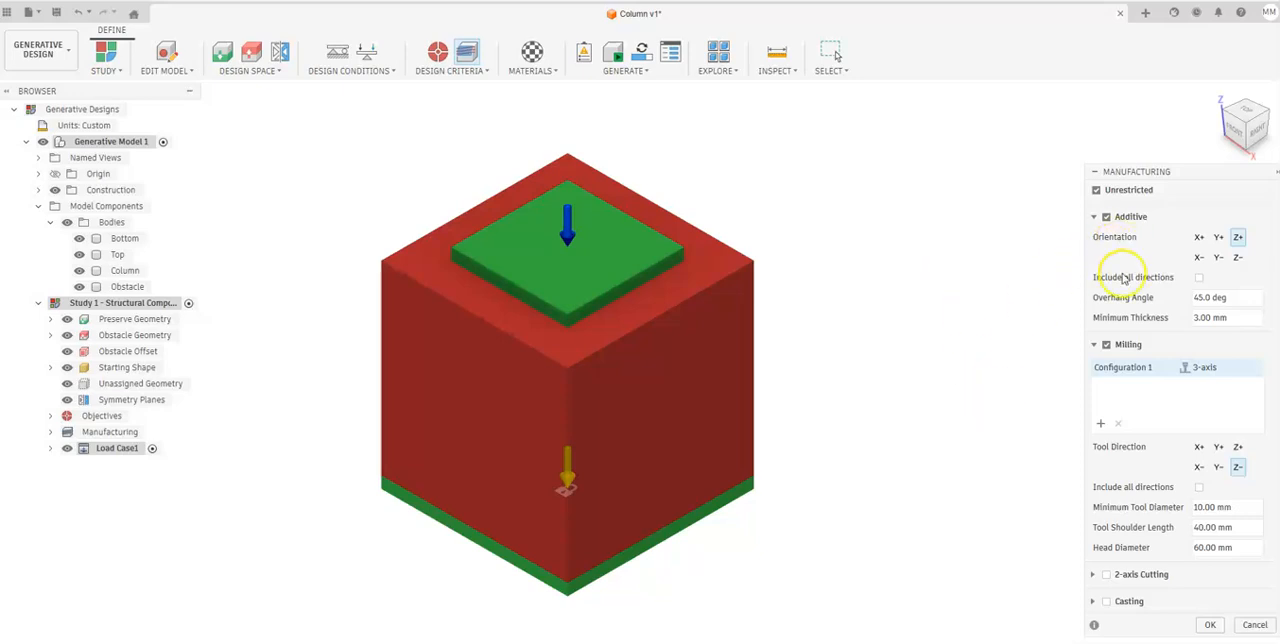
left_click(1106, 344)
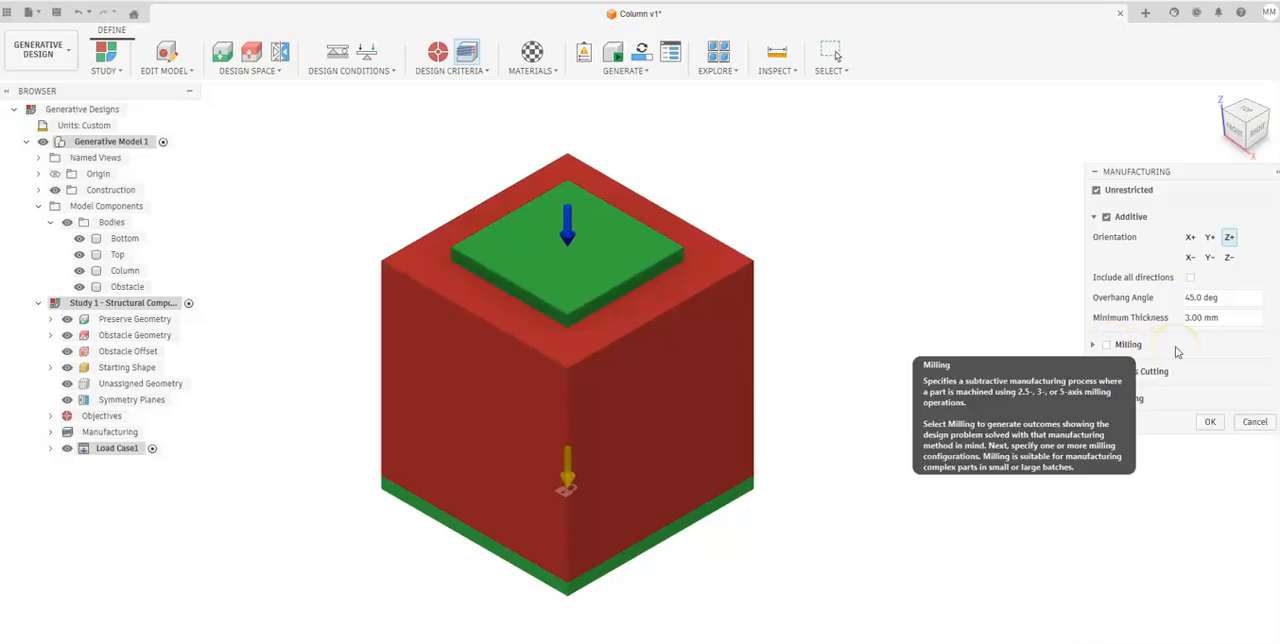
left_click(1120, 218)
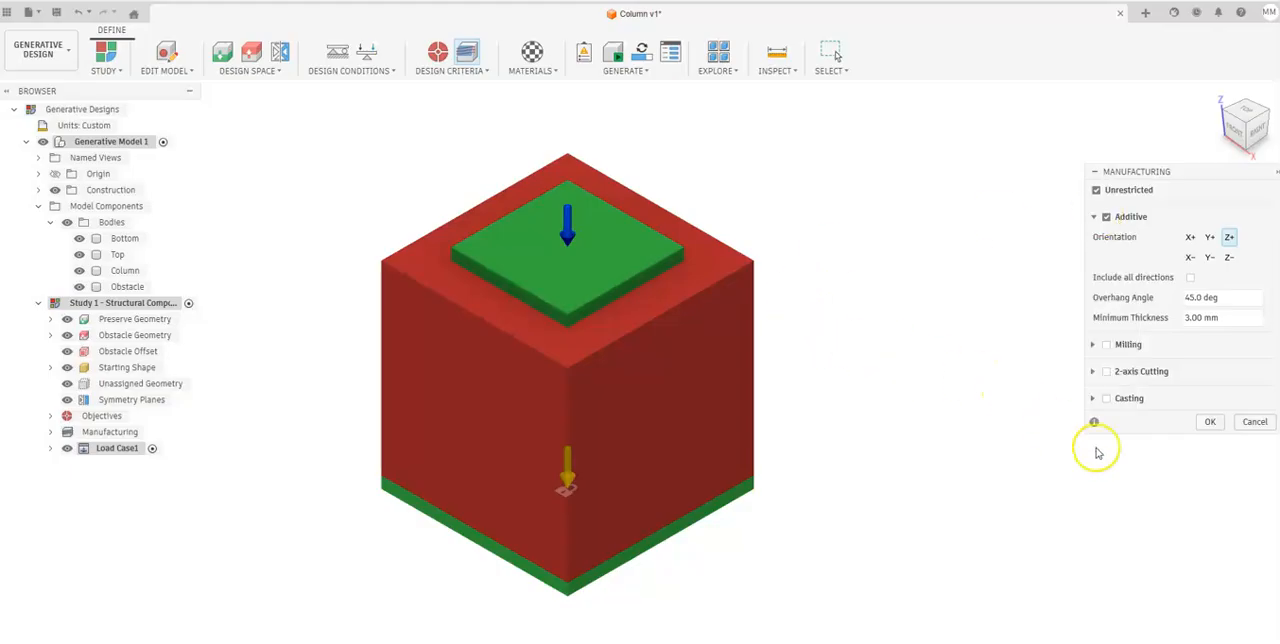
left_click(1204, 422)
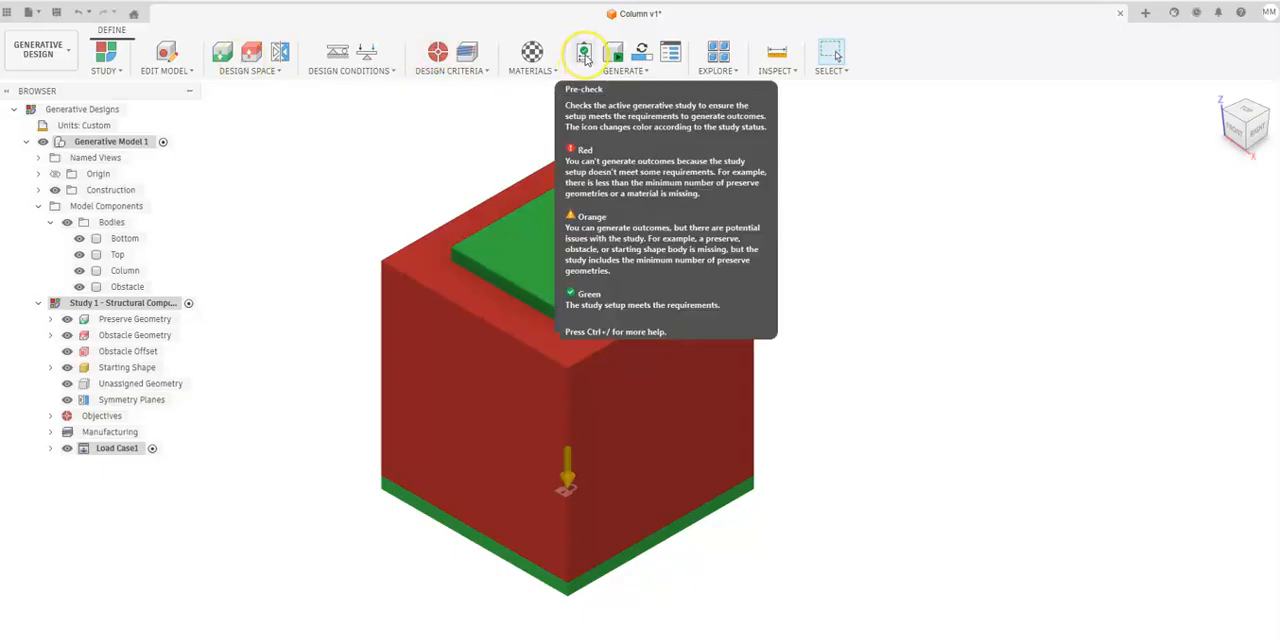
Run the pre-check on the study setup, generate Study 1 - Structural Component, and close the job status.
left_click(585, 55)
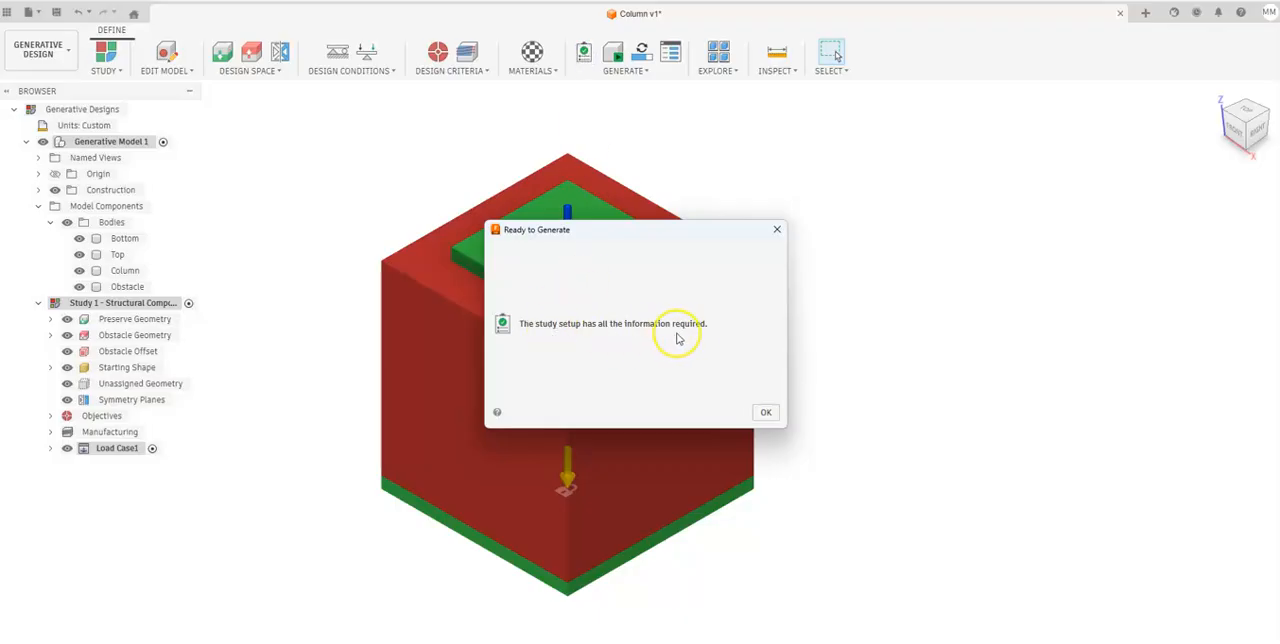
left_click(762, 417)
left_click(642, 55)
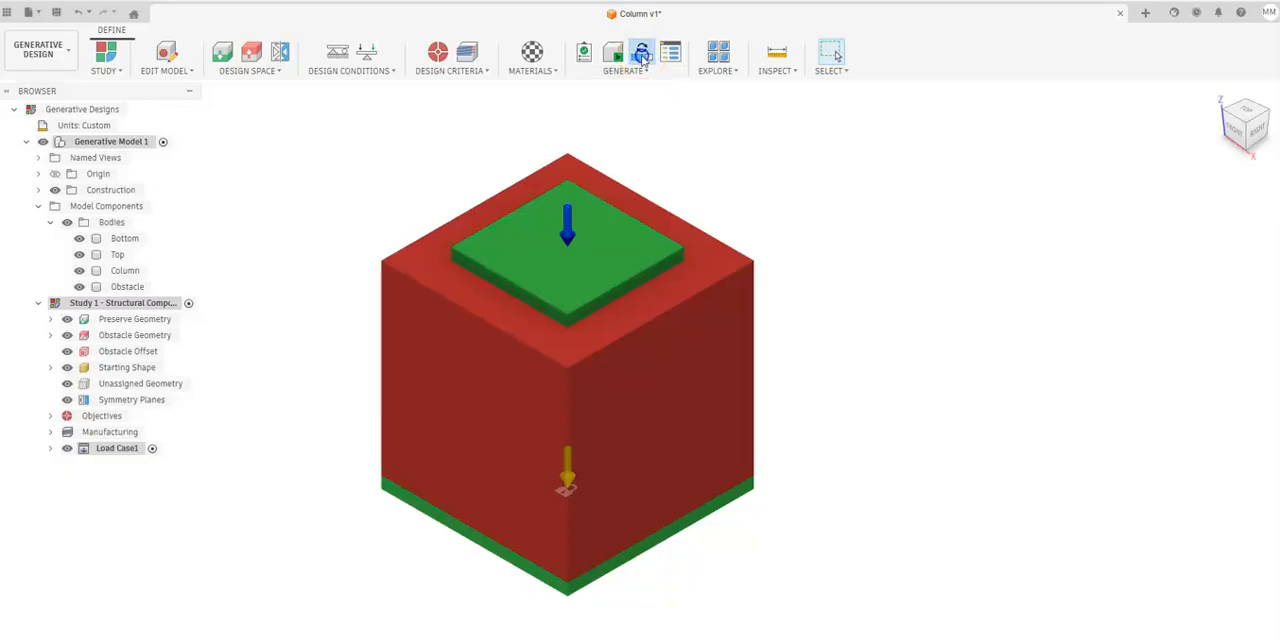
left_click_drag(677, 202, 656, 121)
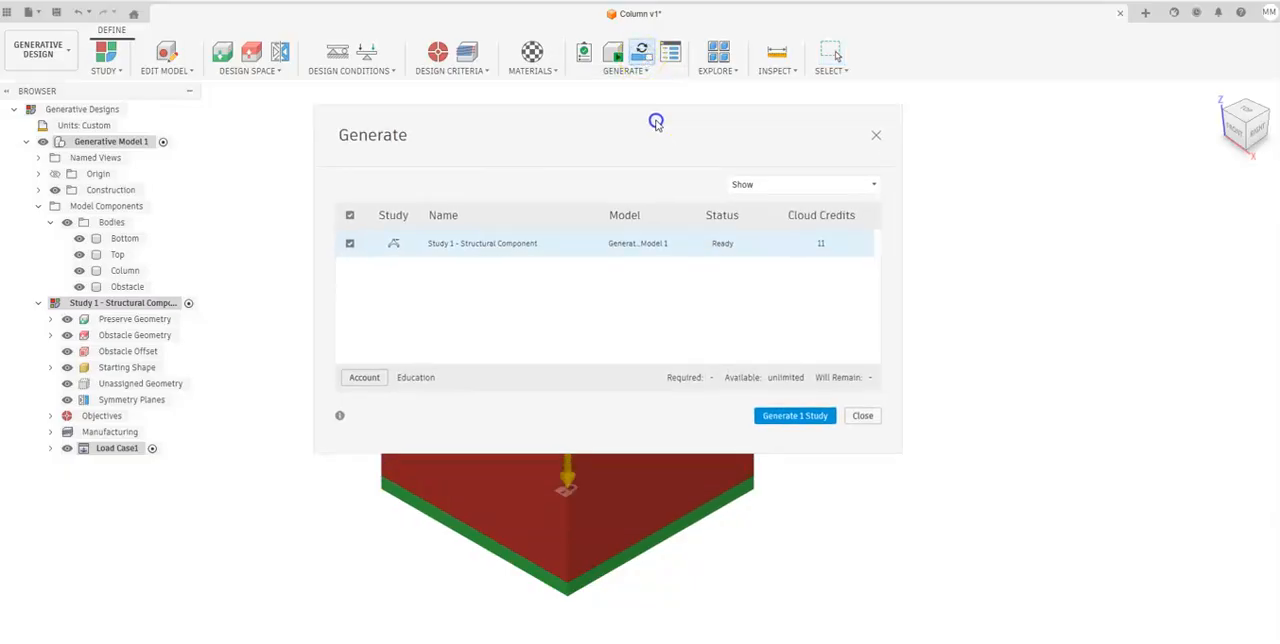
left_click(785, 418)
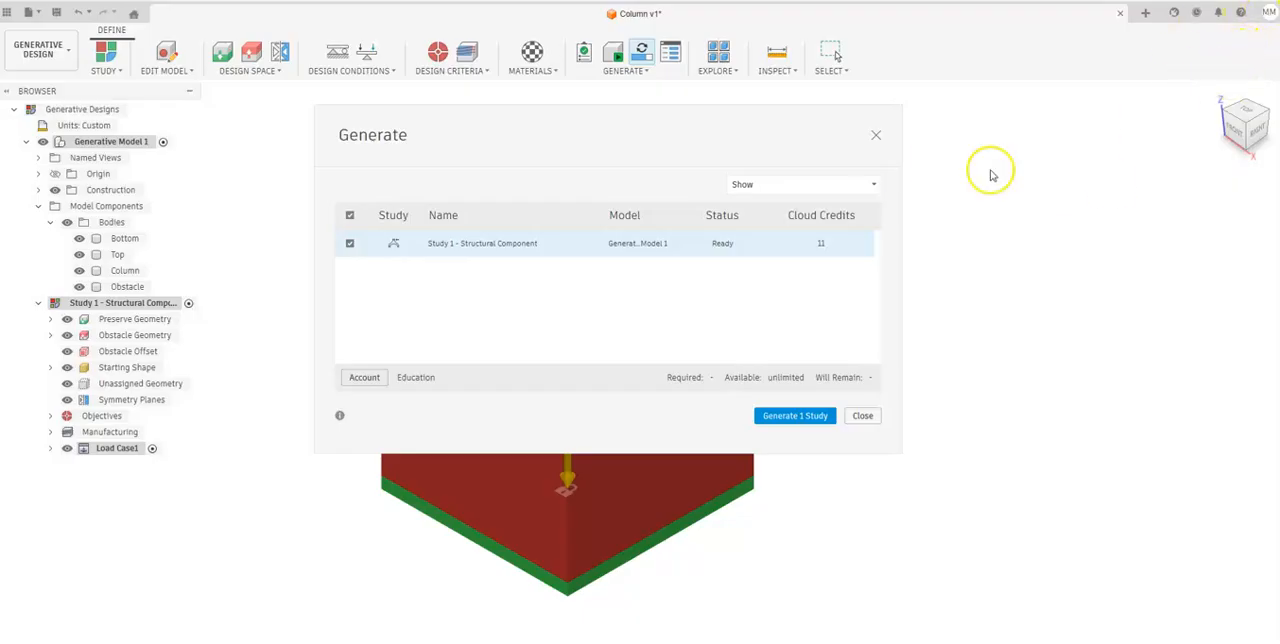
left_click(795, 416)
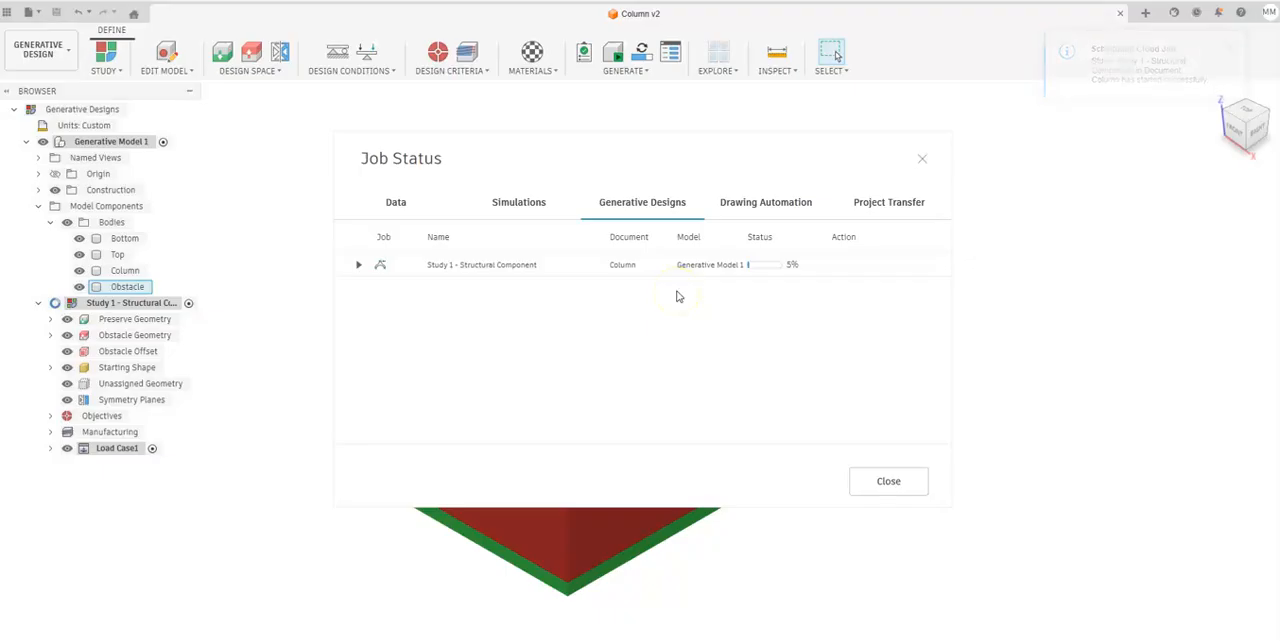
left_click(922, 158)
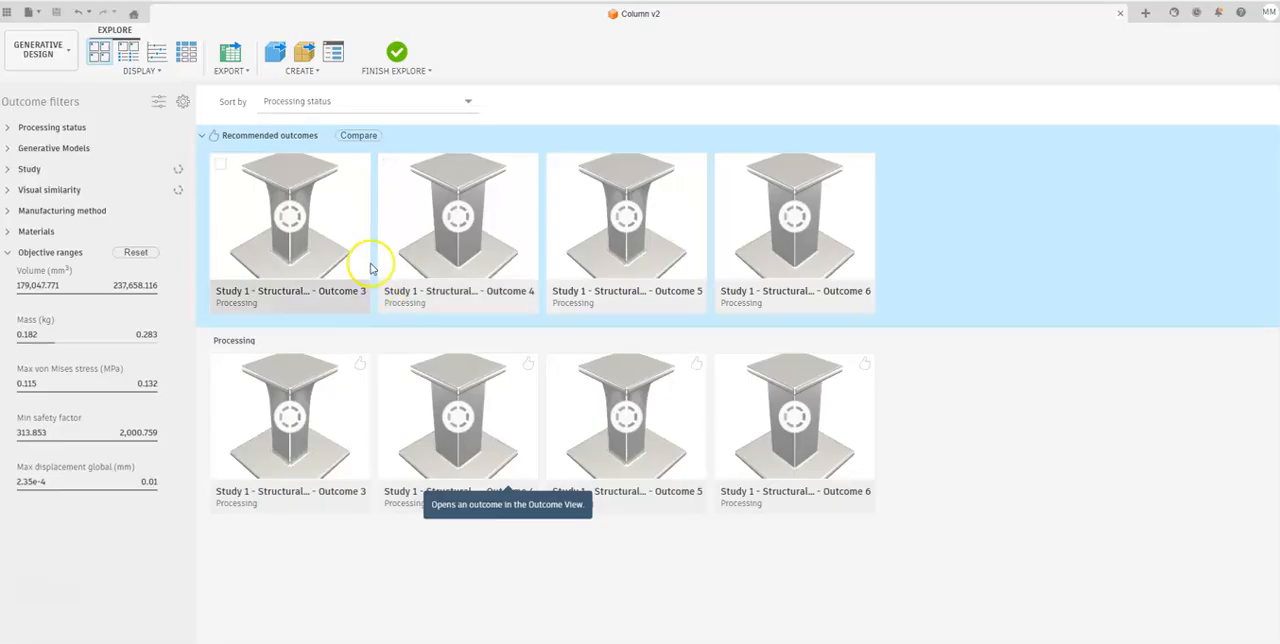
Examine the shape of the recommended Outcome 3 from several angles and from the right, and return to the outcome overview.
left_click(307, 222)
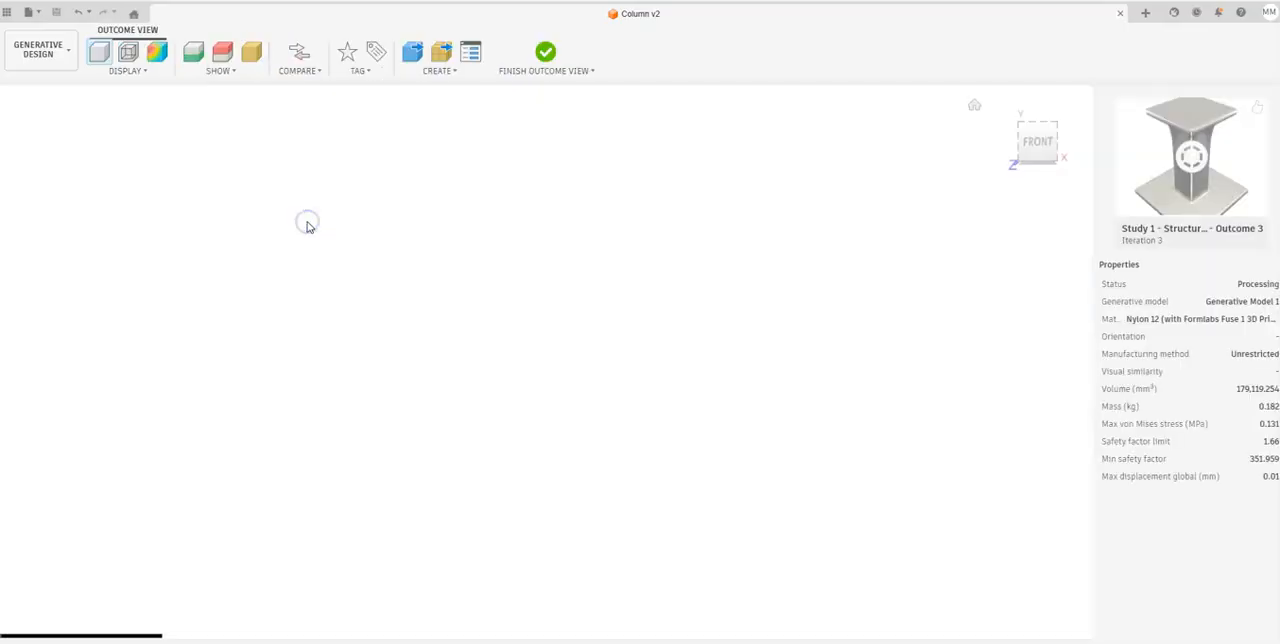
left_click_drag(561, 430, 305, 360)
left_click_drag(588, 337, 625, 295)
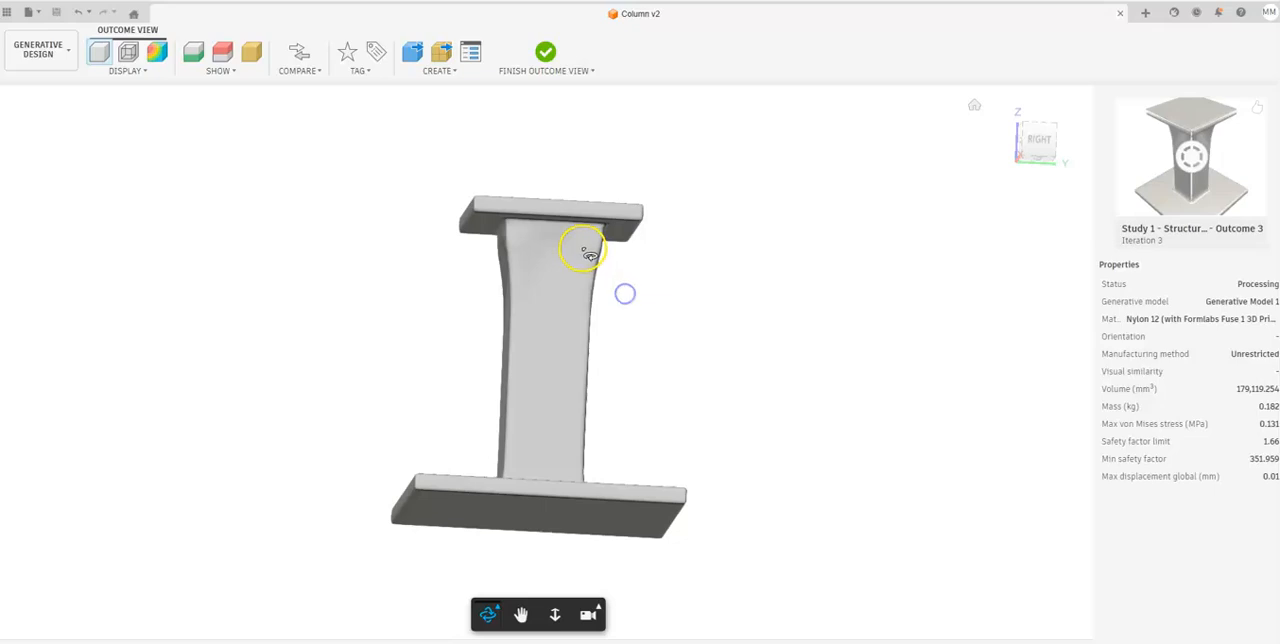
scroll(563, 232, "up", 10)
scroll(553, 284, "down", 8)
scroll(547, 284, "up", 1)
left_click_drag(547, 286, 571, 452)
scroll(571, 452, "down", 2)
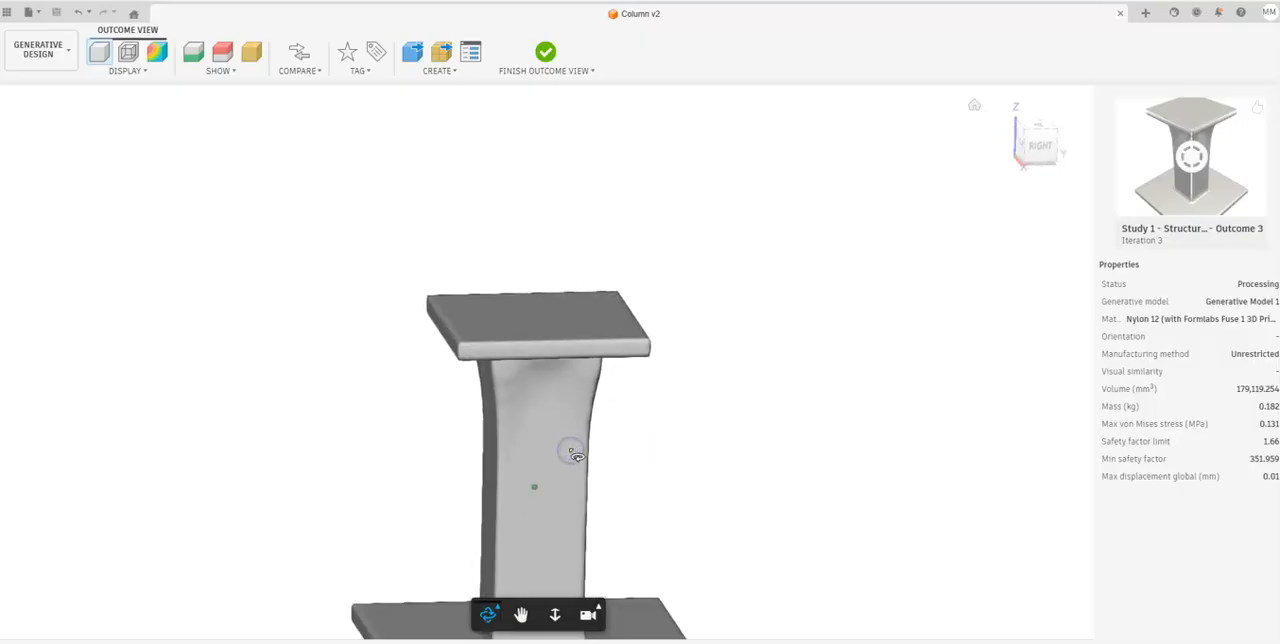
scroll(590, 509, "down", 2)
left_click_drag(680, 357, 523, 443)
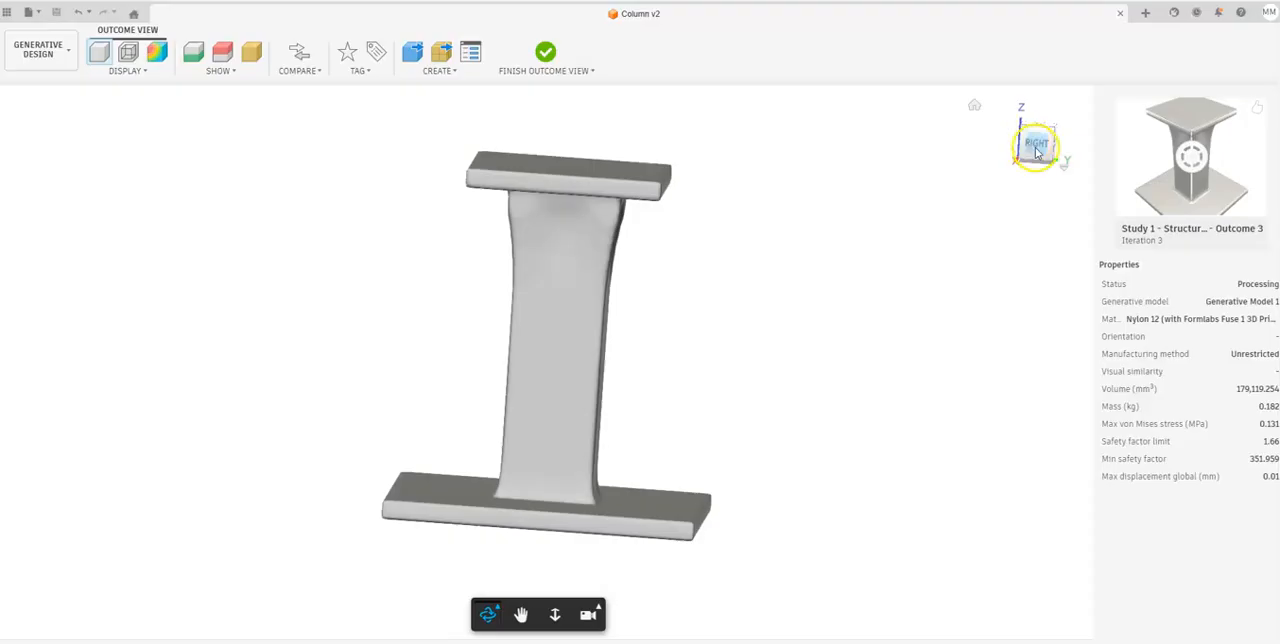
left_click(1035, 147)
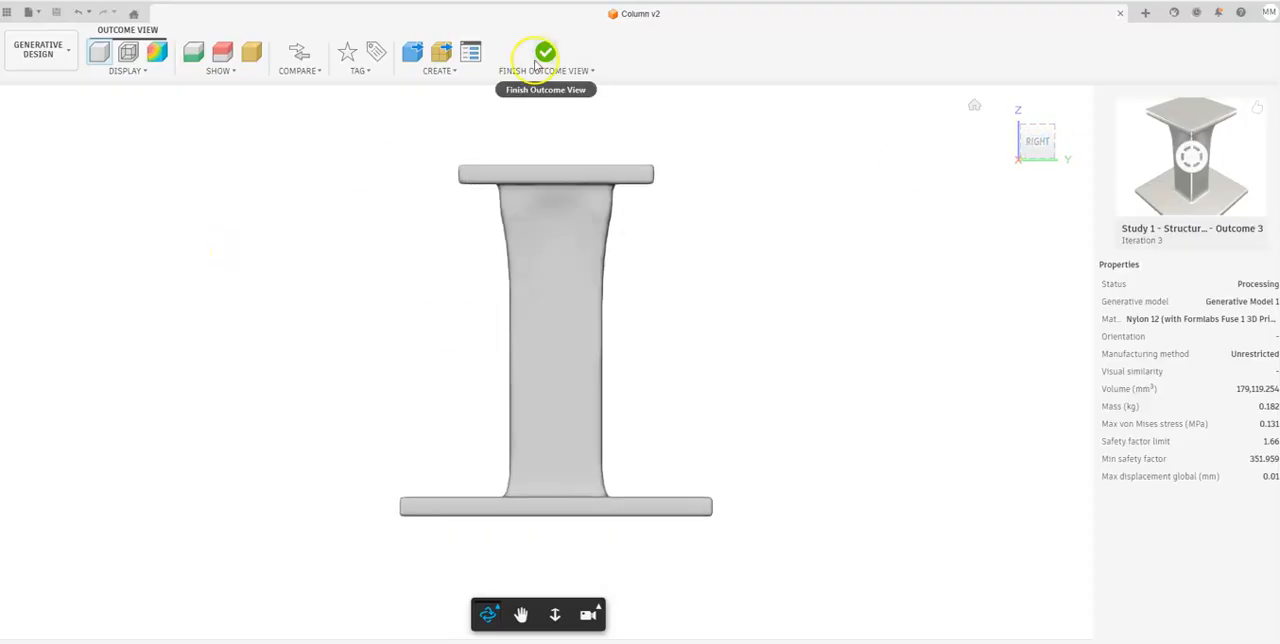
left_click(543, 53)
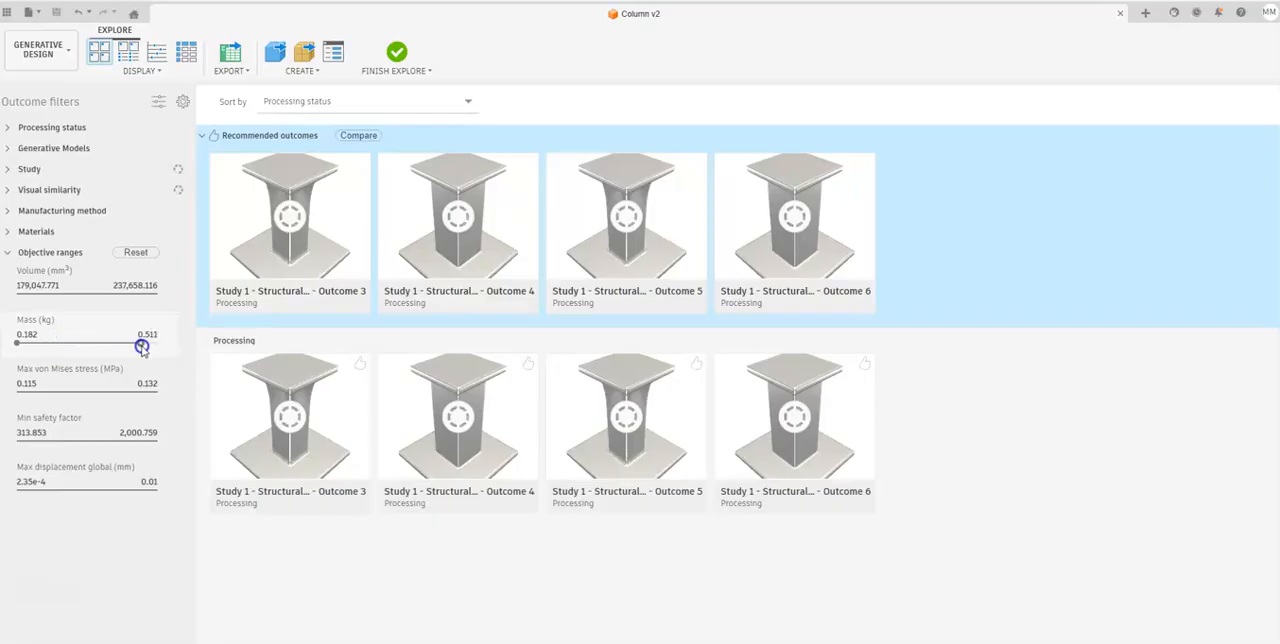
Filter the outcomes to a maximum mass of 0.246 kg and an upper limit of 431.936 for the minimum safety factor.
left_click_drag(142, 346, 145, 347)
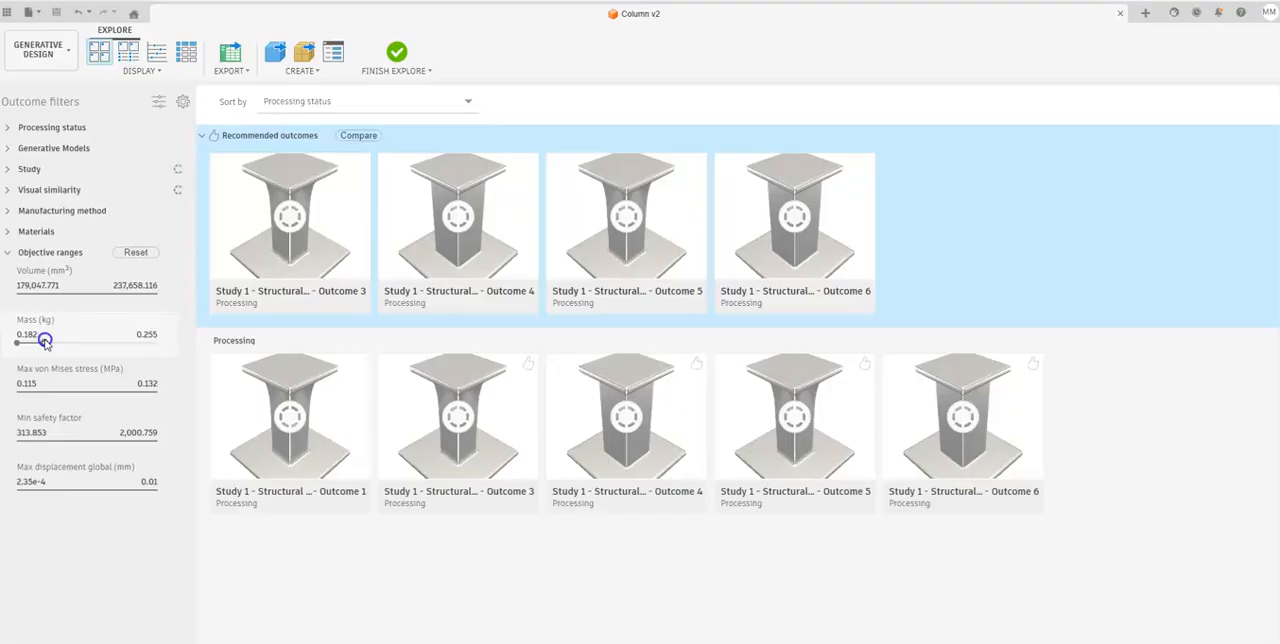
left_click_drag(42, 343, 41, 343)
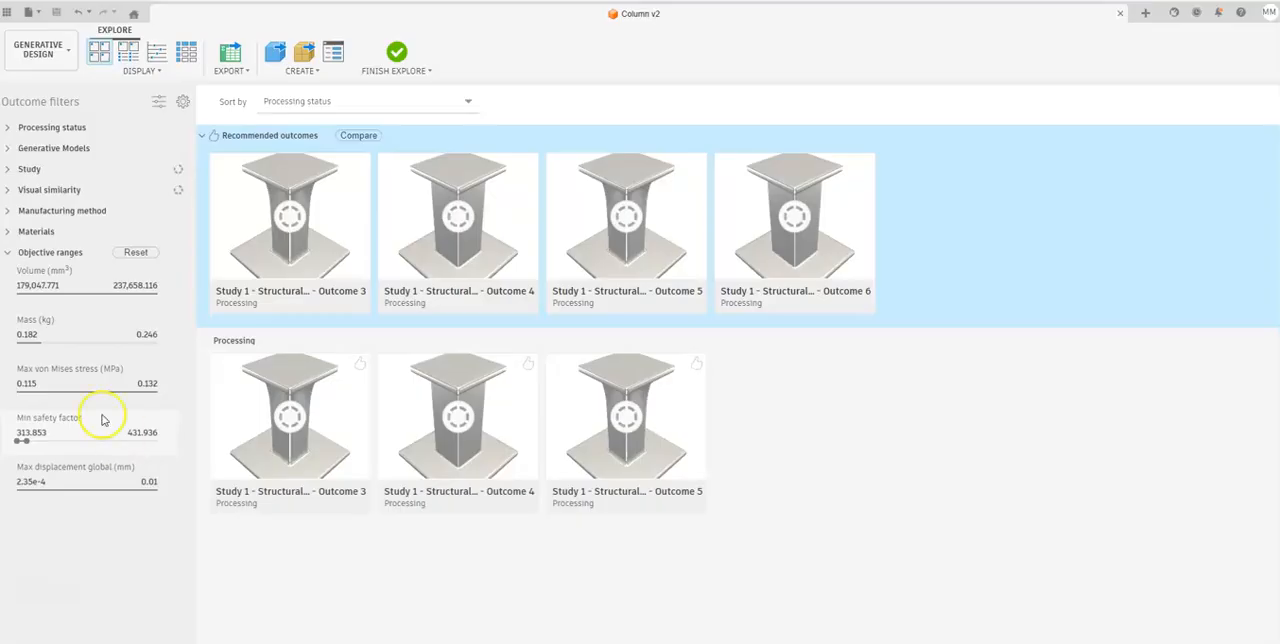
Restrict the materials filter to Nylon 12 only, excluding the aluminum and Tough 2000, and expand the visual similarity filter.
left_click(6, 232)
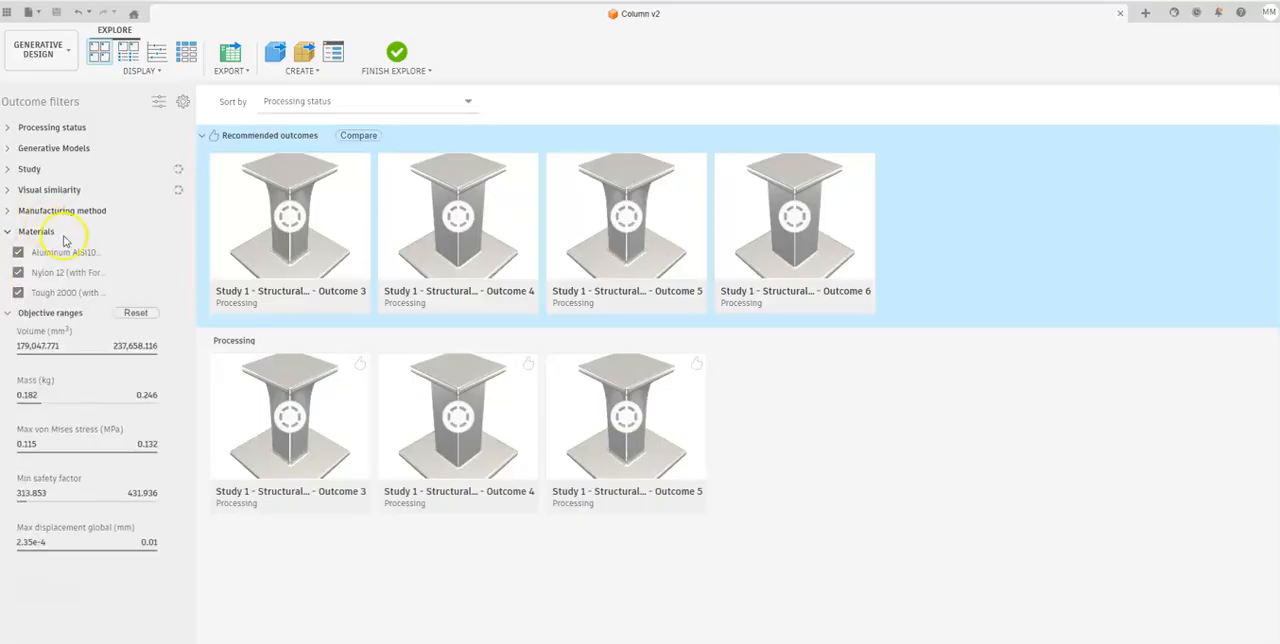
left_click(18, 251)
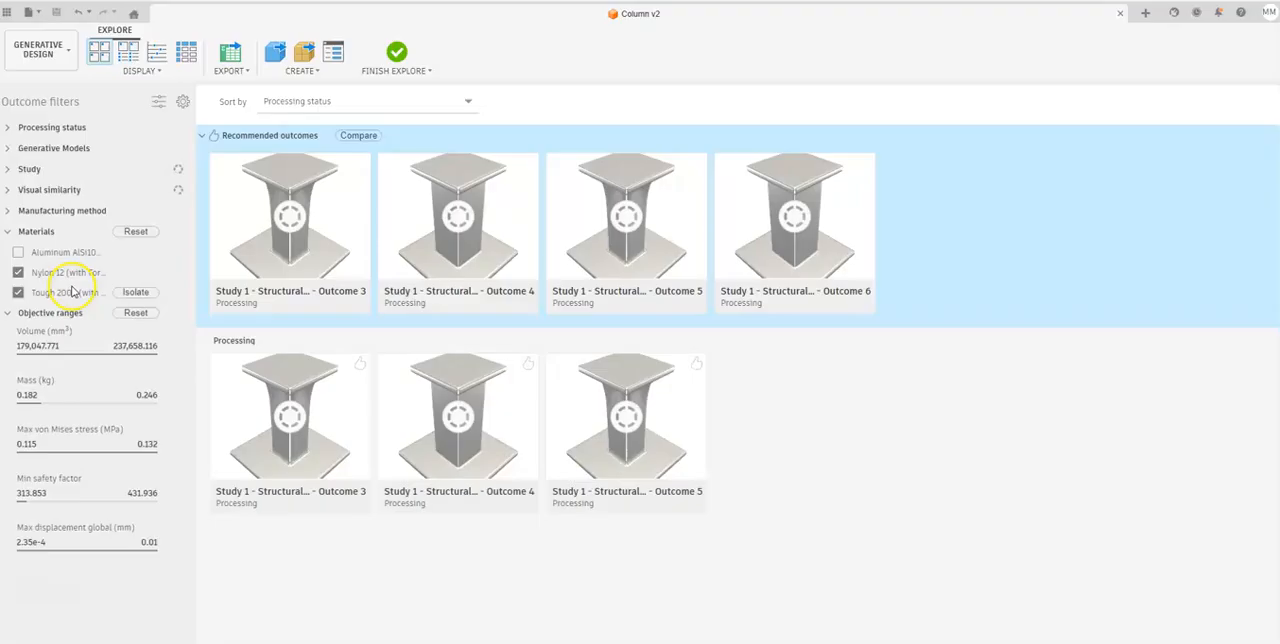
left_click(18, 272)
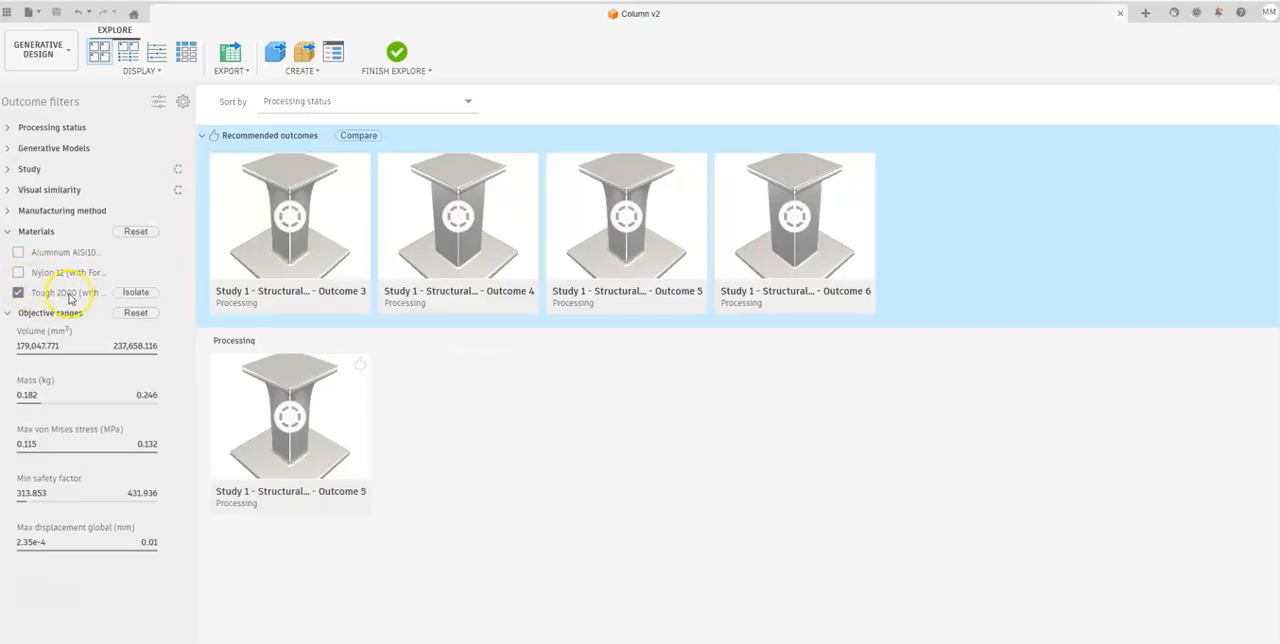
left_click(18, 272)
left_click(19, 292)
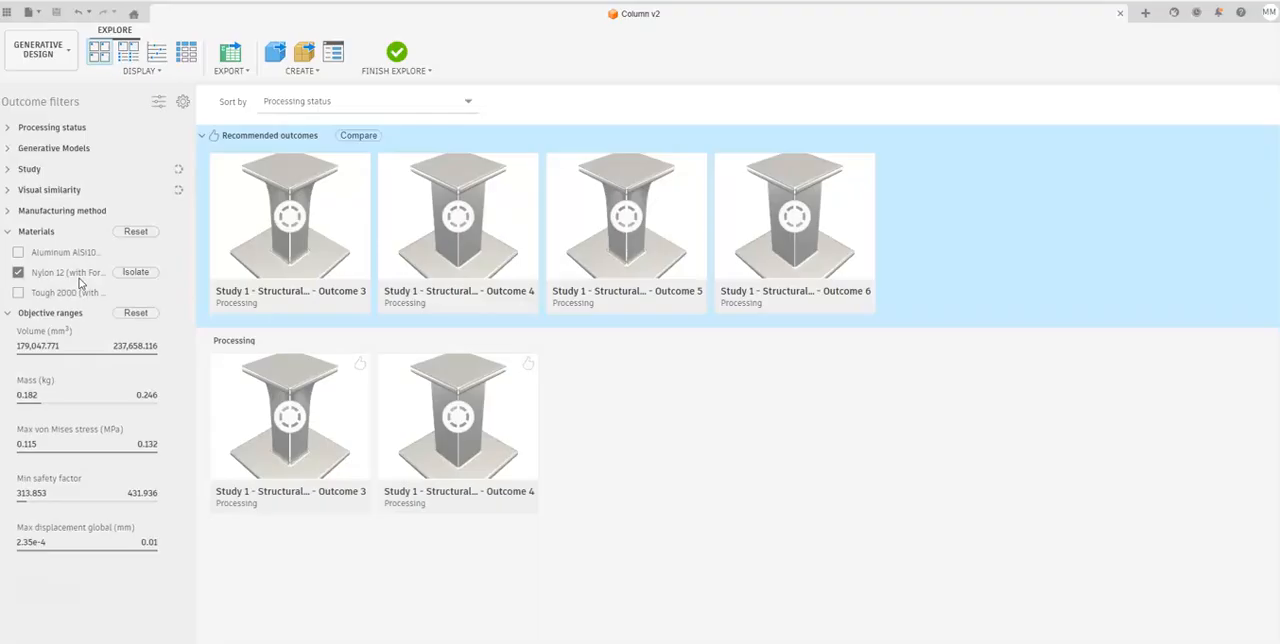
left_click(8, 190)
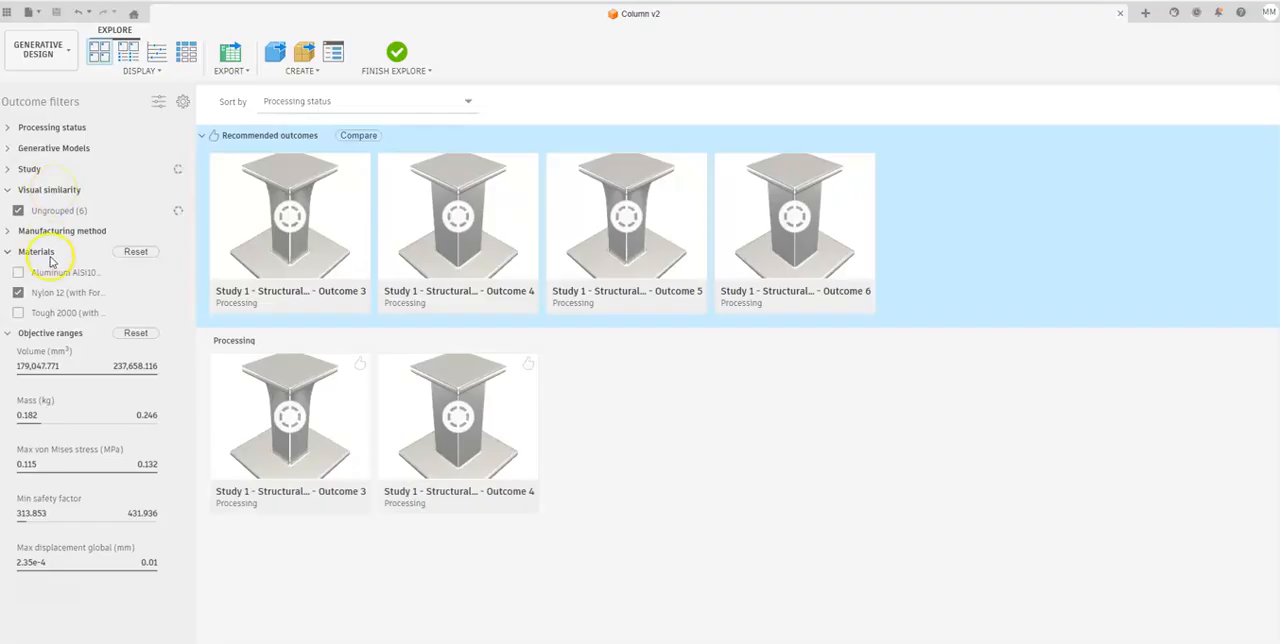
Compare Outcome 3 with Outcome 5 side by side, and leave the outcome view.
double_click(341, 443)
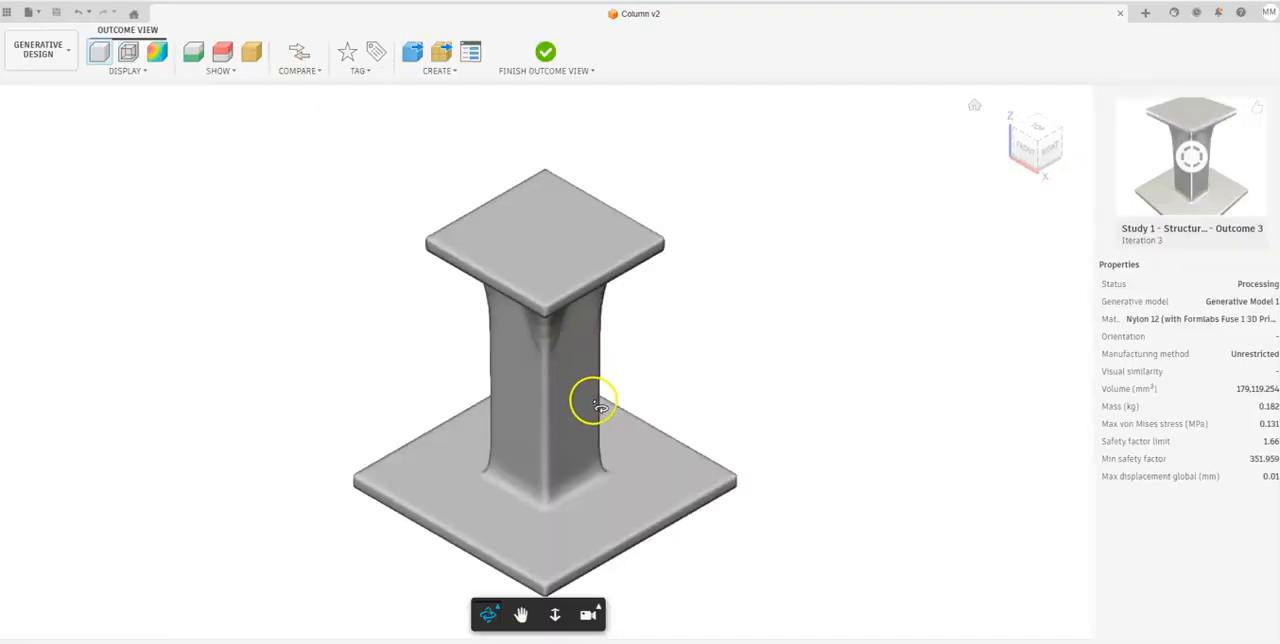
left_click_drag(592, 401, 509, 357)
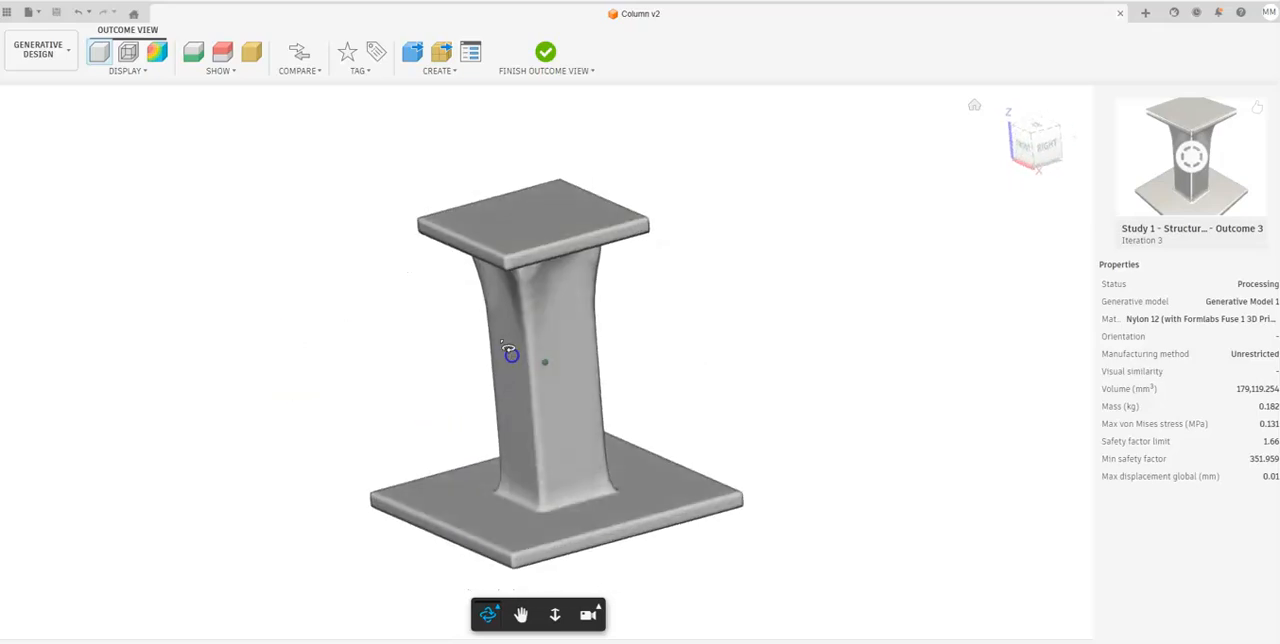
left_click(300, 54)
left_click(631, 211)
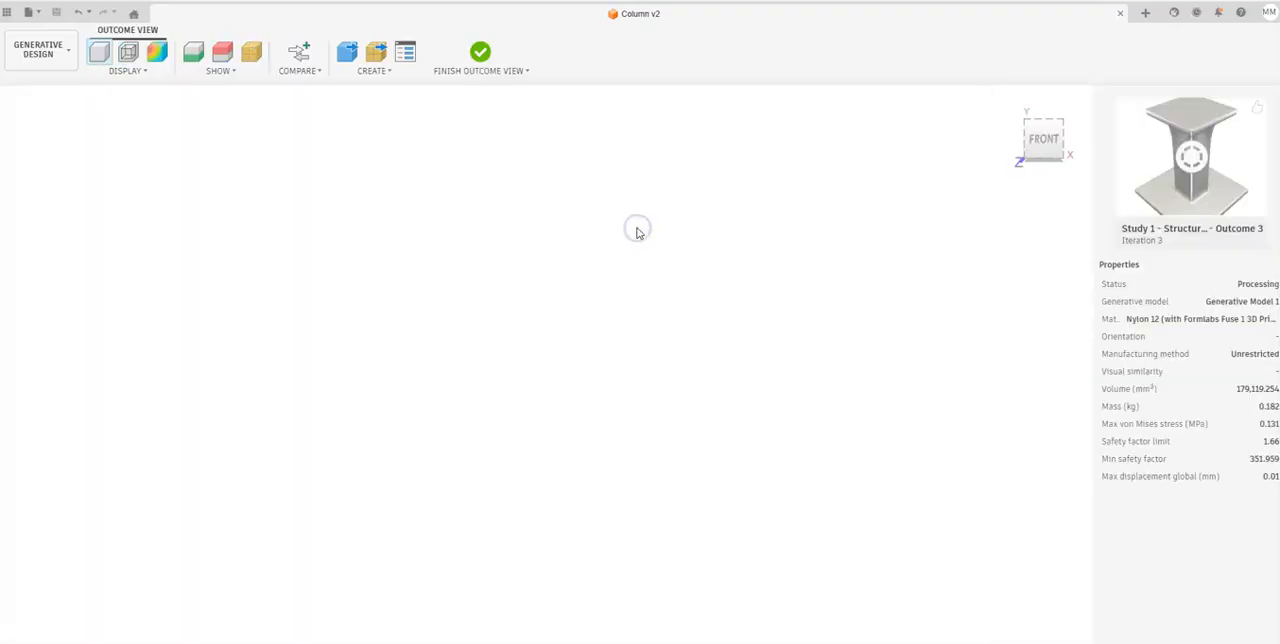
left_click_drag(757, 430, 729, 335)
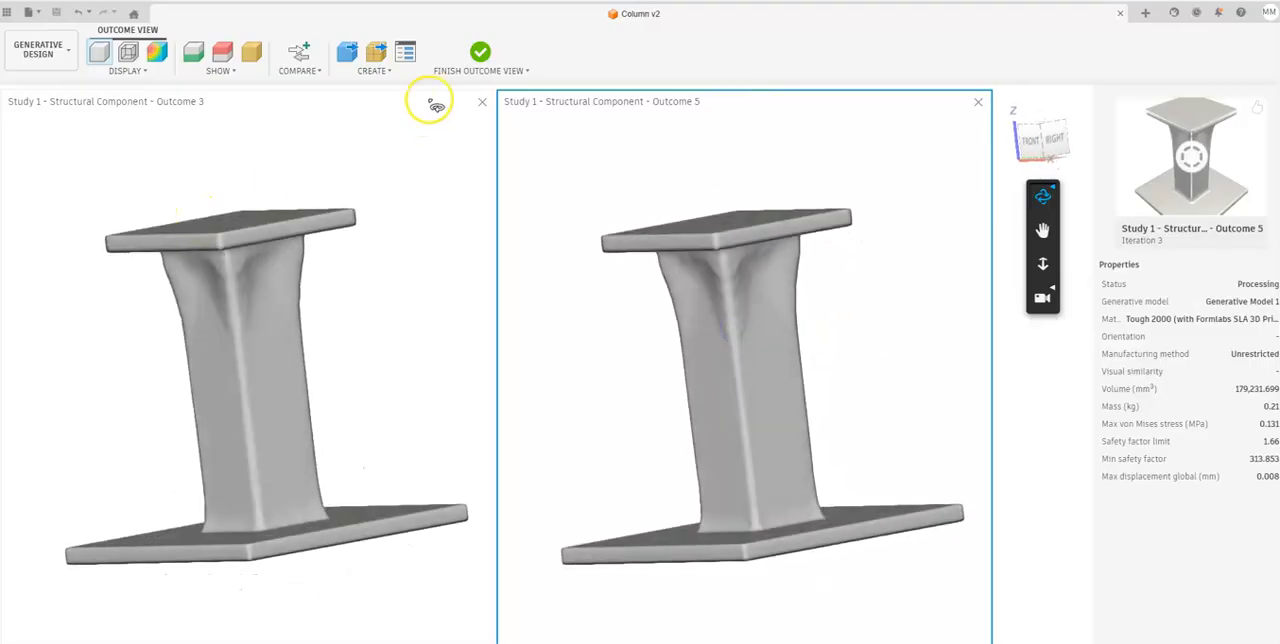
left_click(480, 55)
Open Outcome 3 again and create an editable 3D design from it.
double_click(322, 325)
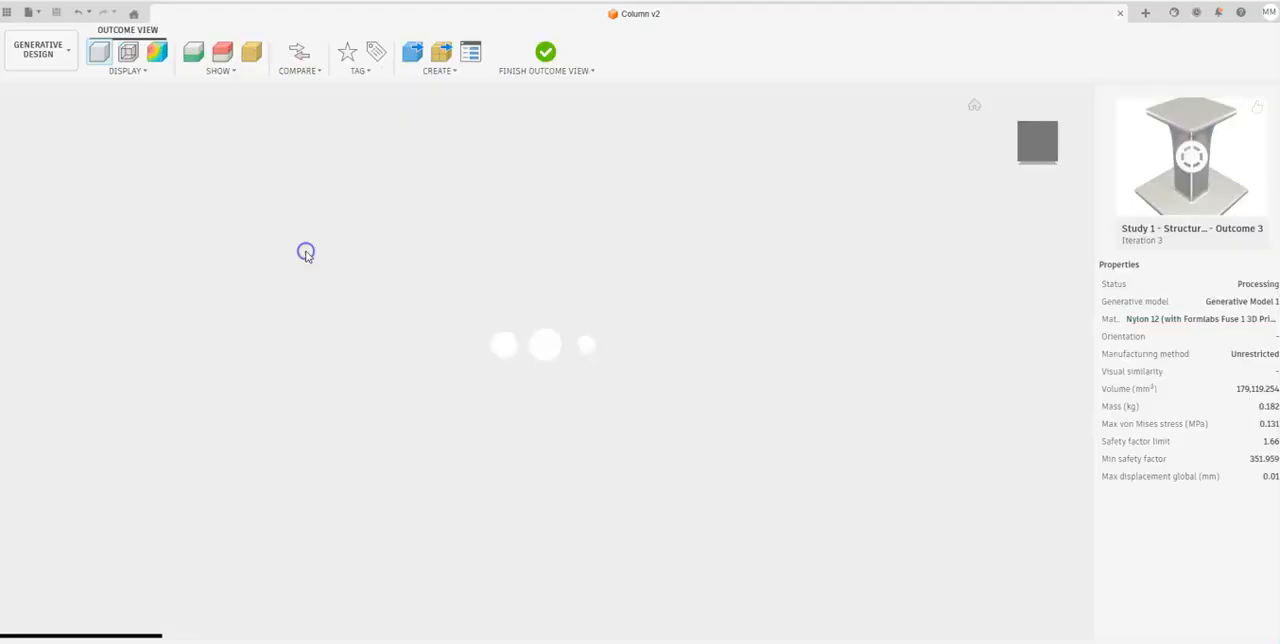
left_click_drag(563, 449, 477, 357)
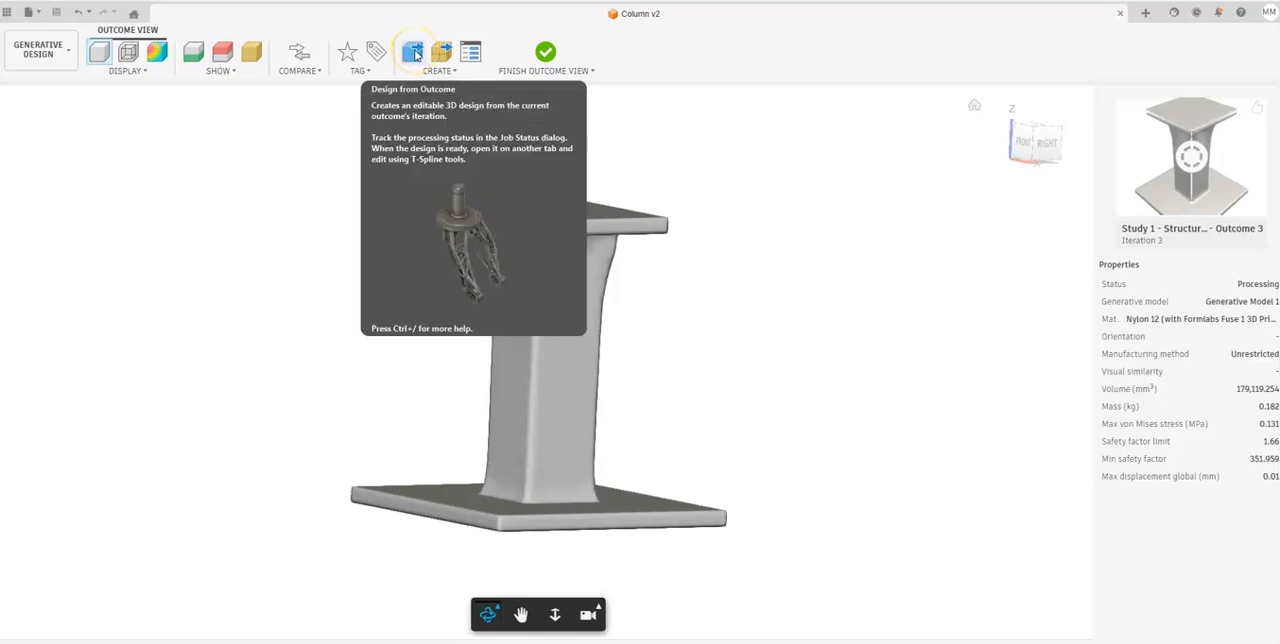
left_click(414, 54)
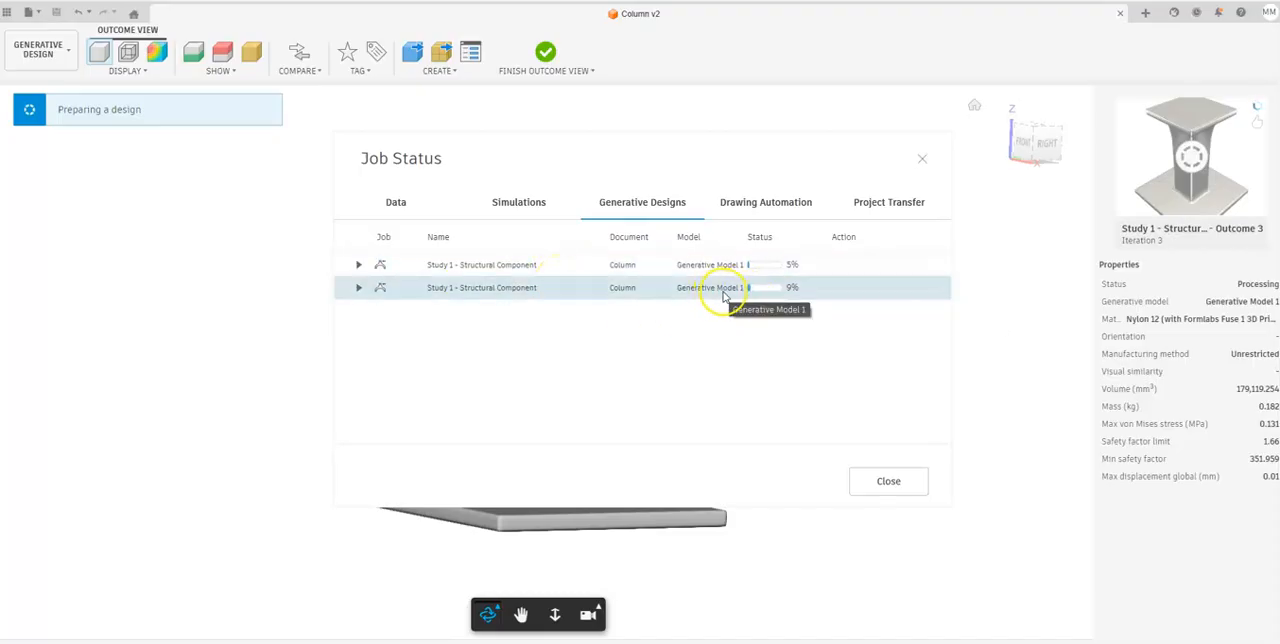
Expand the job details to follow the Outcome 3 processing, and open its finished design for inspection.
left_click(360, 287)
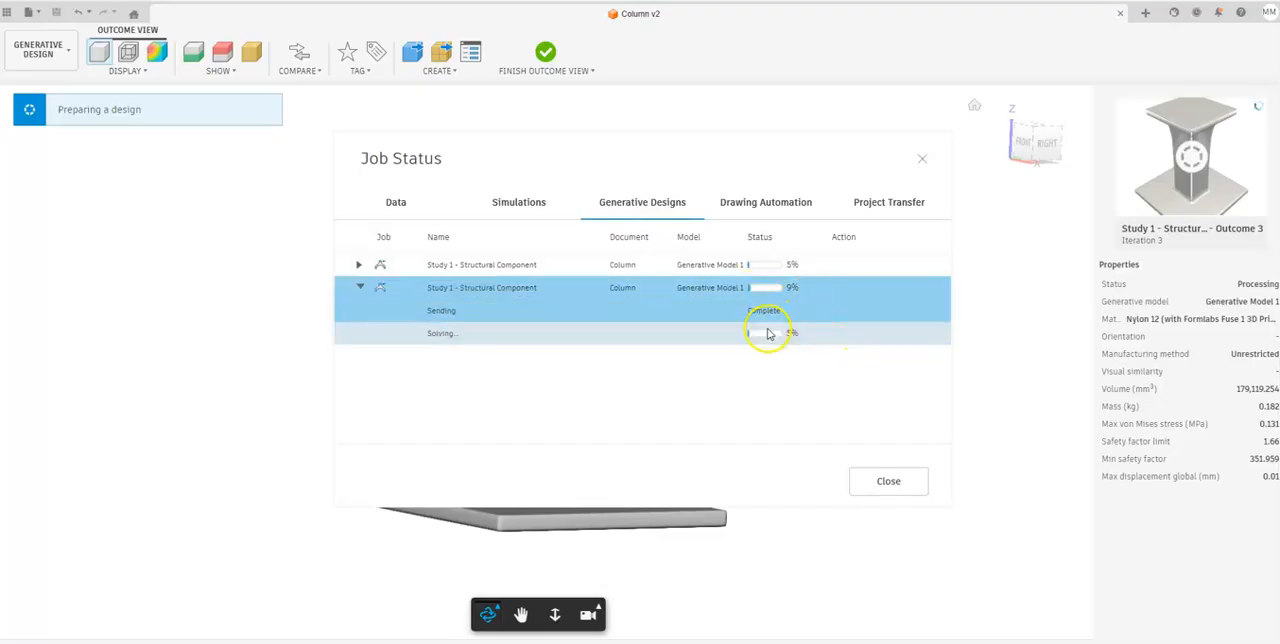
mouse_move(791, 318)
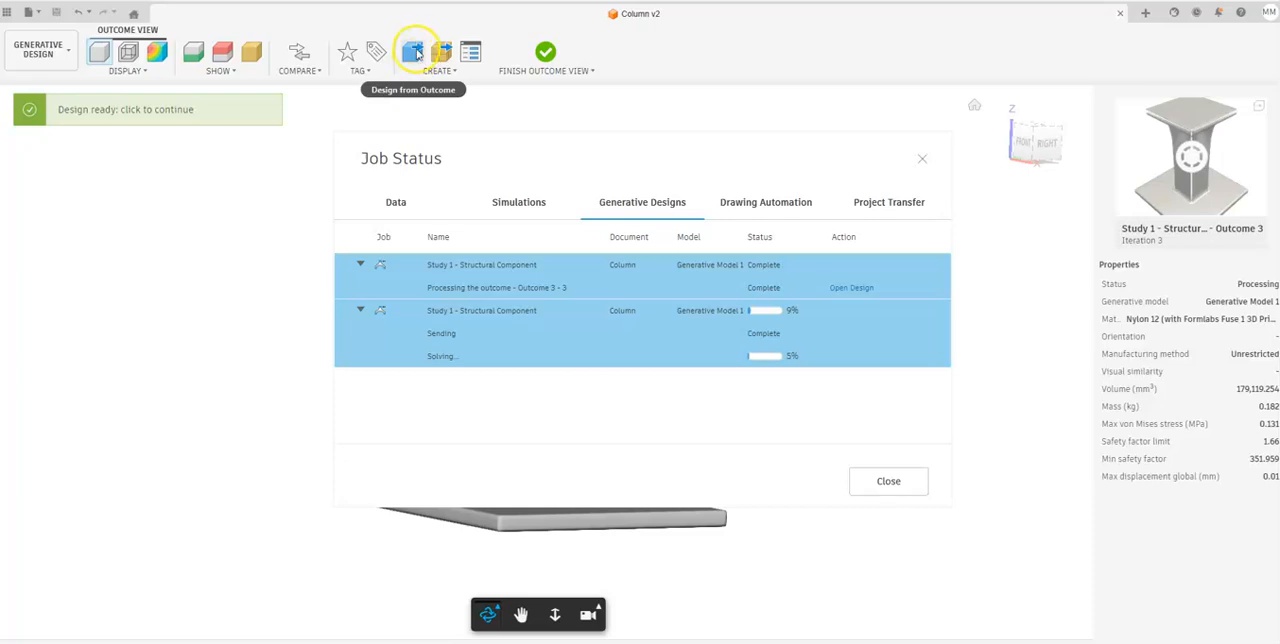
left_click(849, 289)
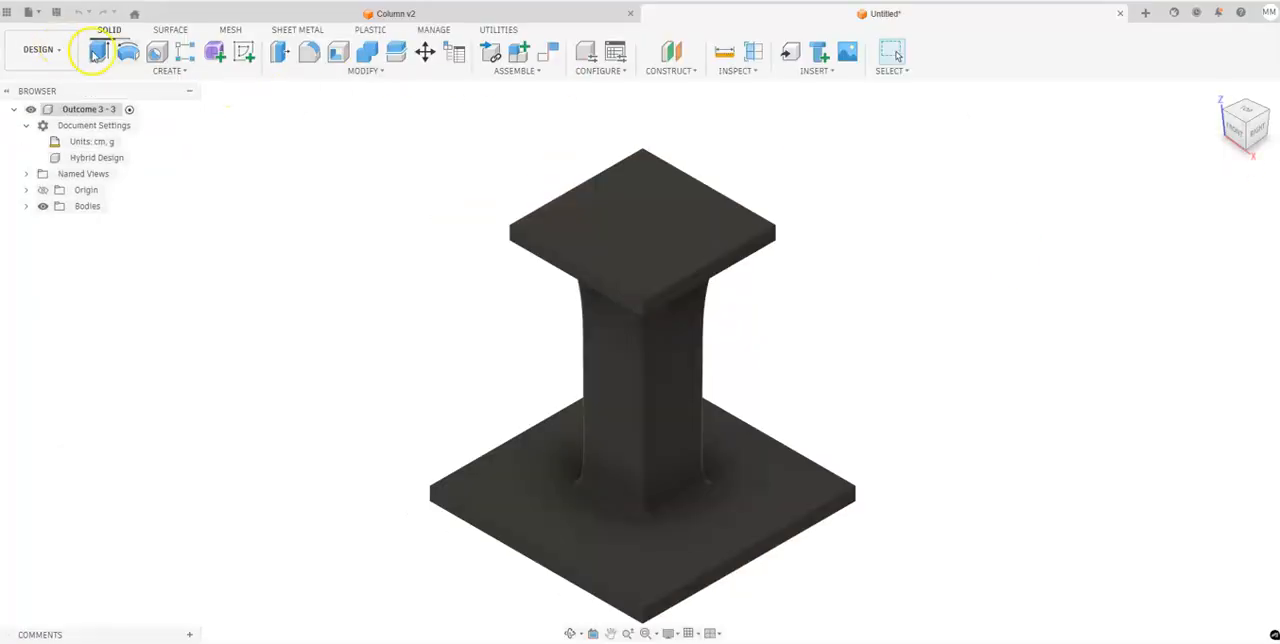
middle_click_drag(1248, 143, 966, 80, "shift")
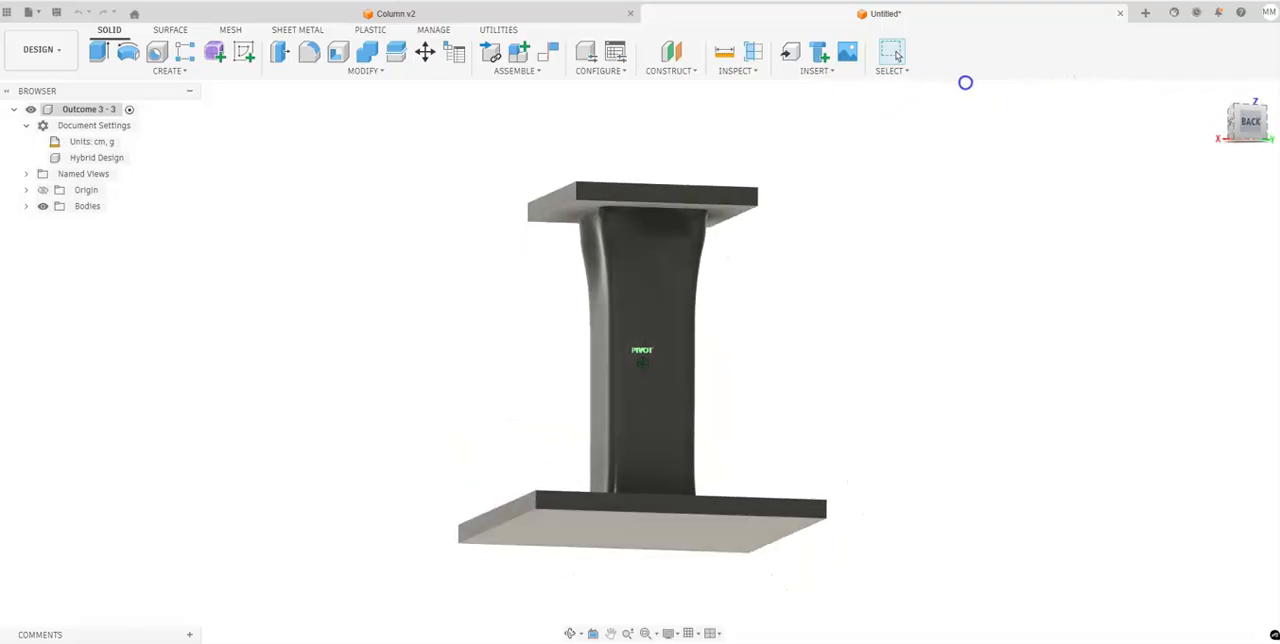
left_click(1217, 97)
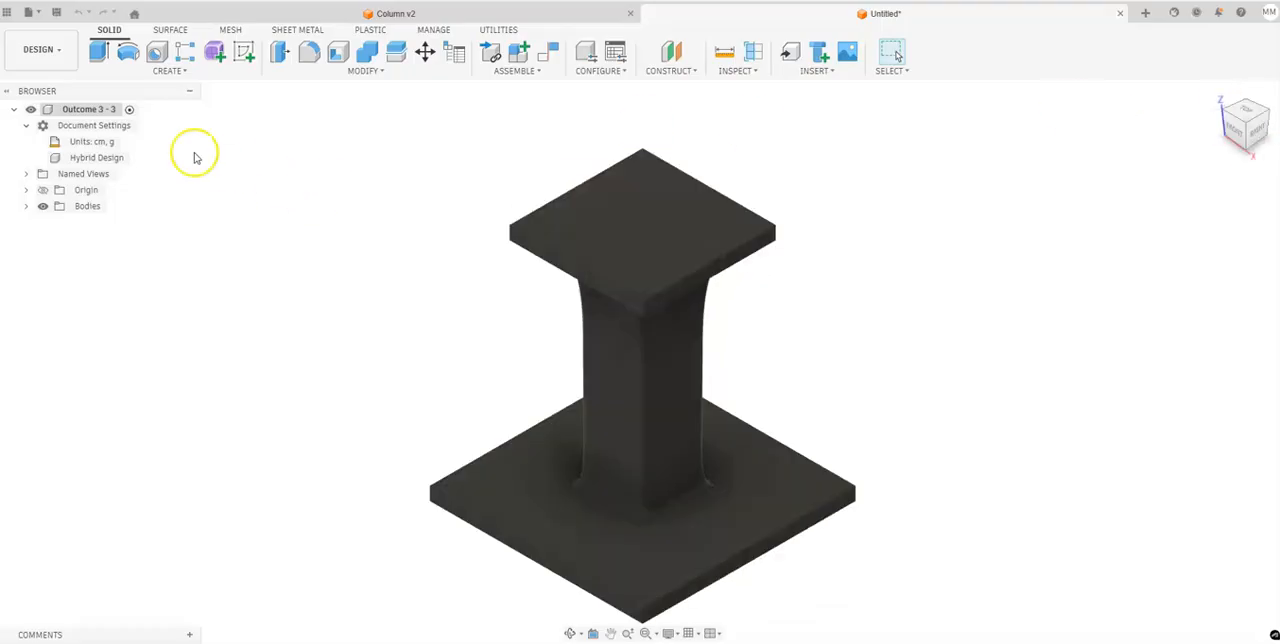
Export the whole Outcome 3 design as a binary STL mesh in inches, saved as one file named Outcome 3 - 3 on the desktop.
right_click(98, 110)
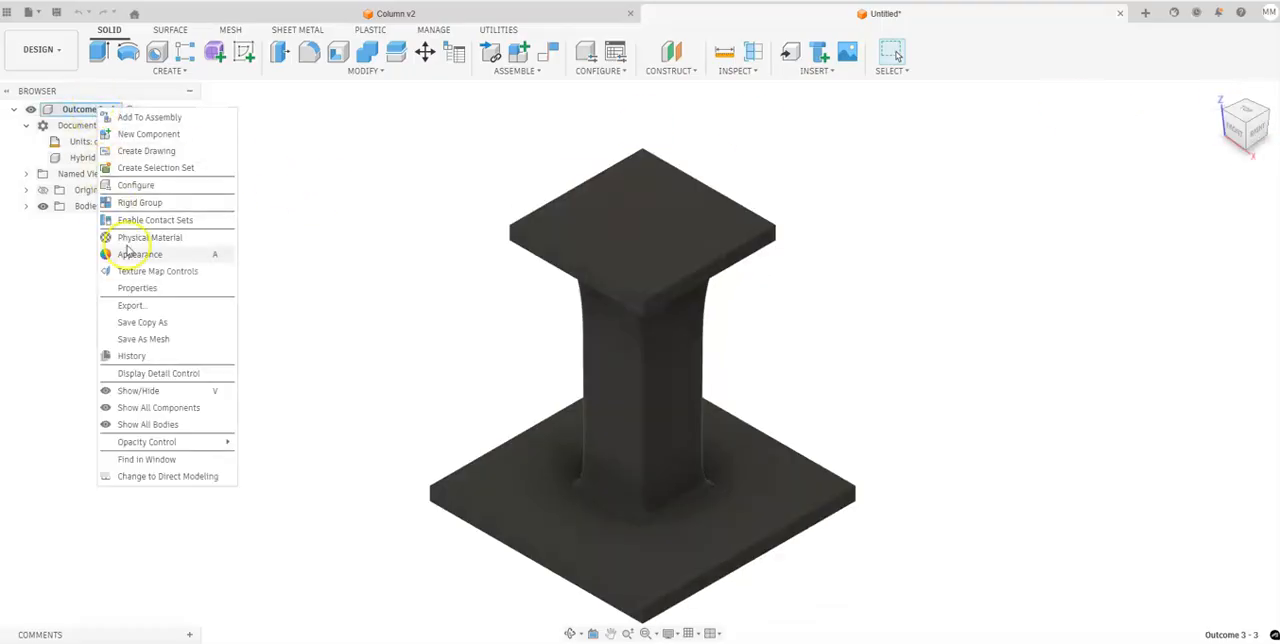
left_click(161, 340)
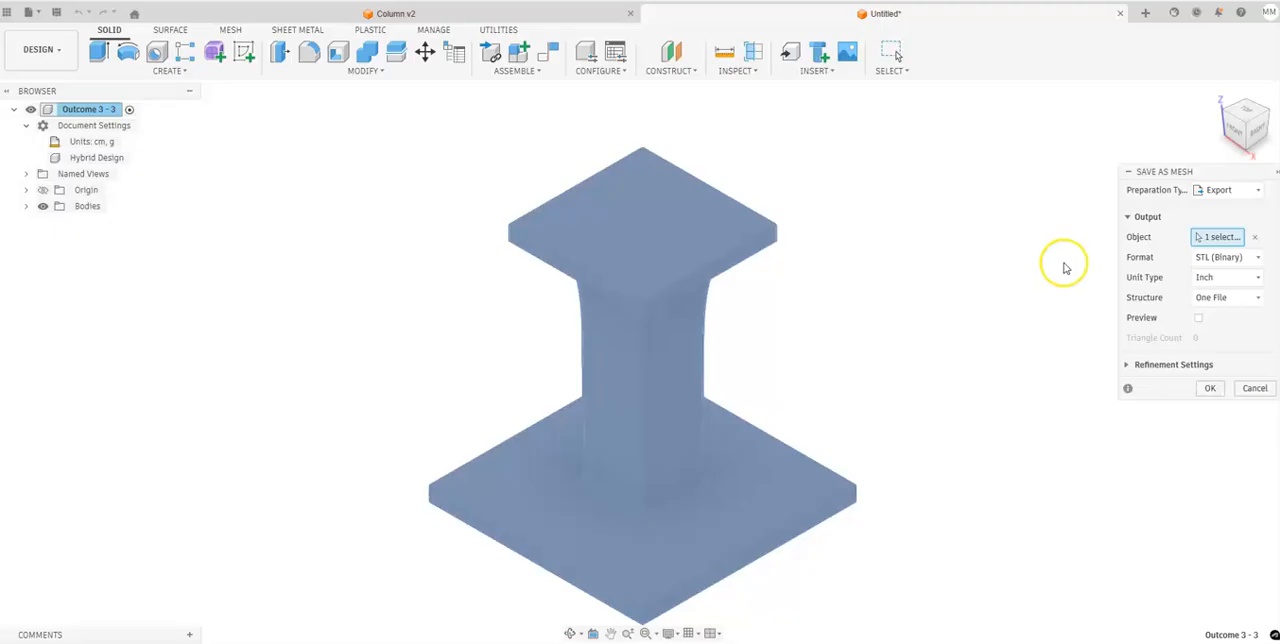
left_click(1212, 388)
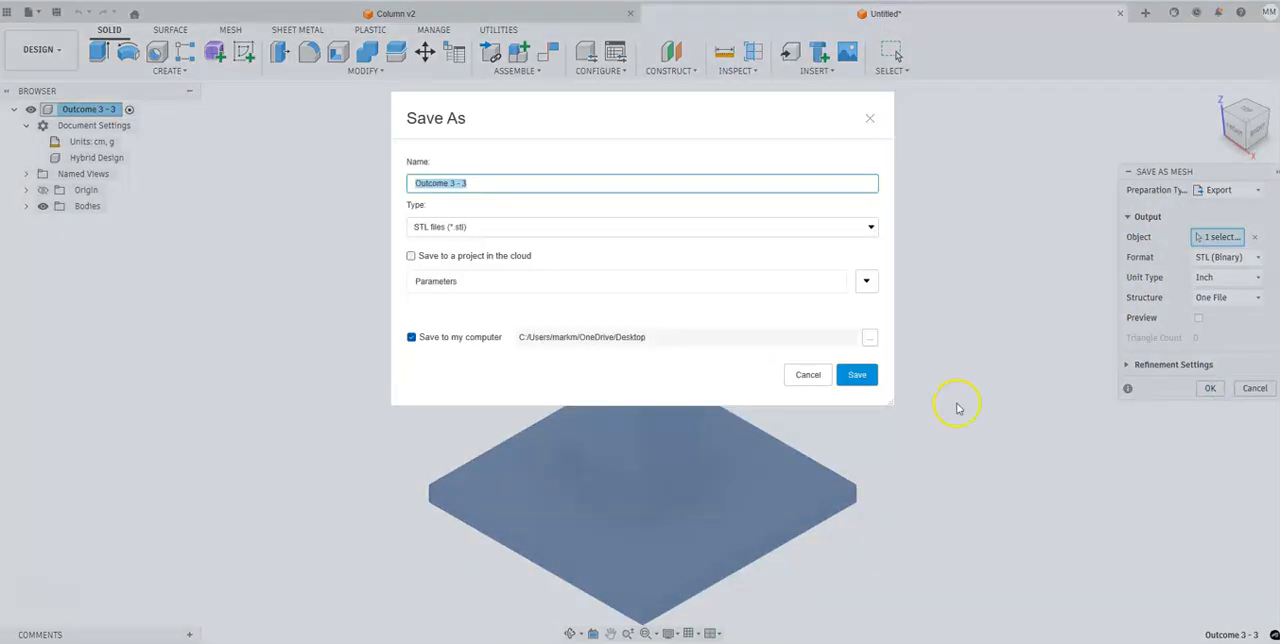
left_click(852, 375)
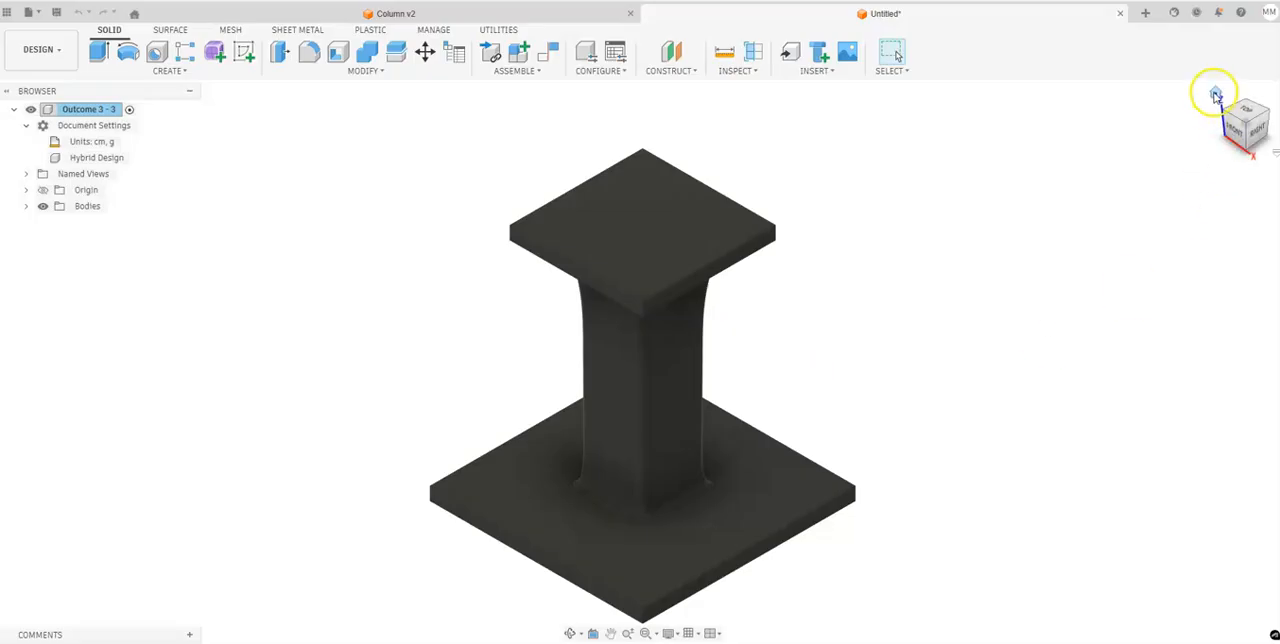
Examine the converted Outcome 3 column from several sides and expand its list of bodies.
mouse_move(1255, 148)
left_mouse_down()
mouse_move(1194, 63)
mouse_move(1193, 81)
mouse_move(1256, 110)
mouse_move(1240, 127)
mouse_move(1256, 131)
mouse_move(1243, 126)
mouse_move(1254, 119)
mouse_move(1202, 131)
mouse_move(1279, 126)
mouse_move(1252, 127)
left_mouse_up()
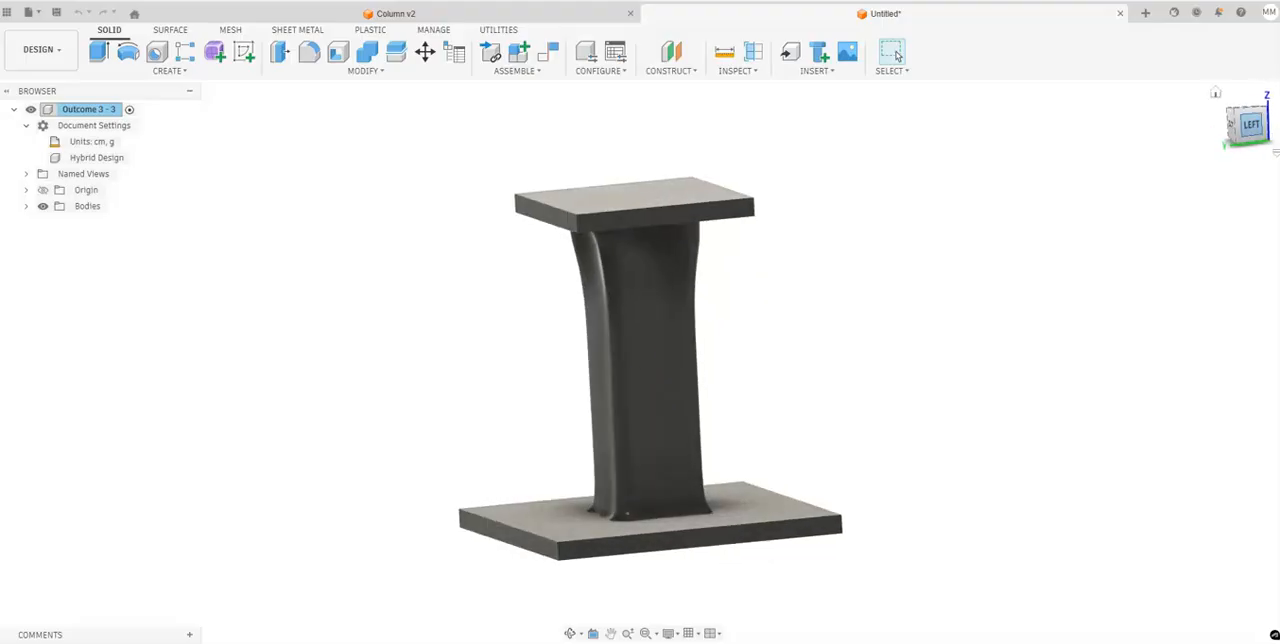
left_click(1235, 115)
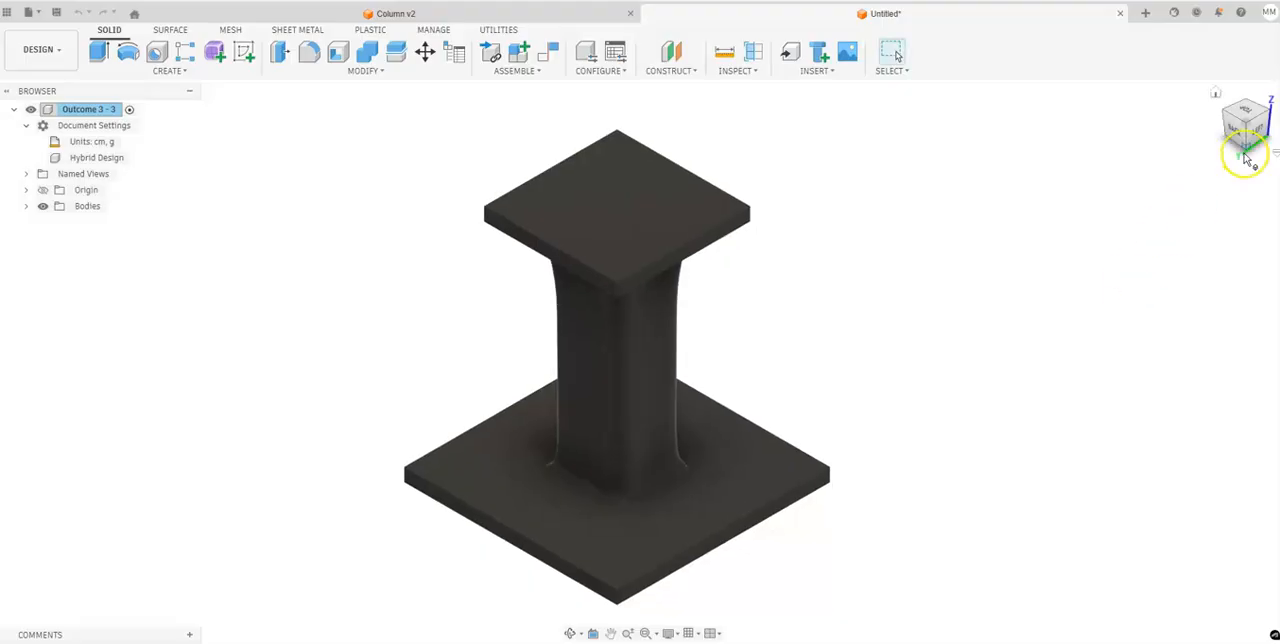
left_click(1259, 130)
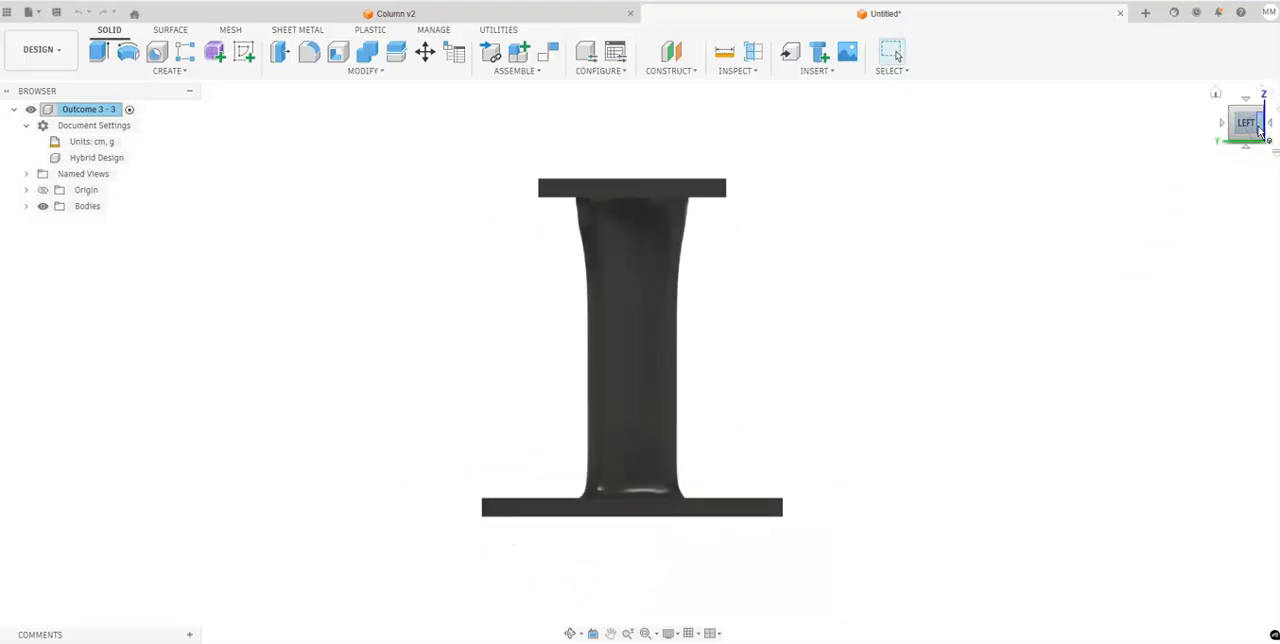
left_click(1215, 97)
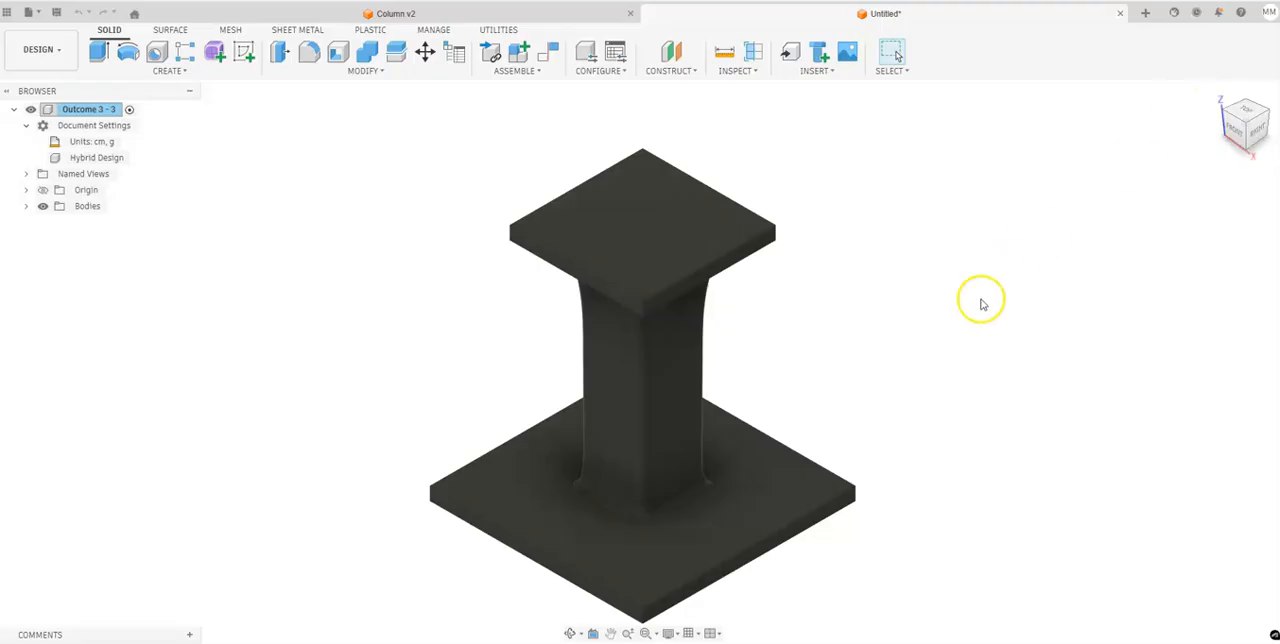
left_click(27, 207)
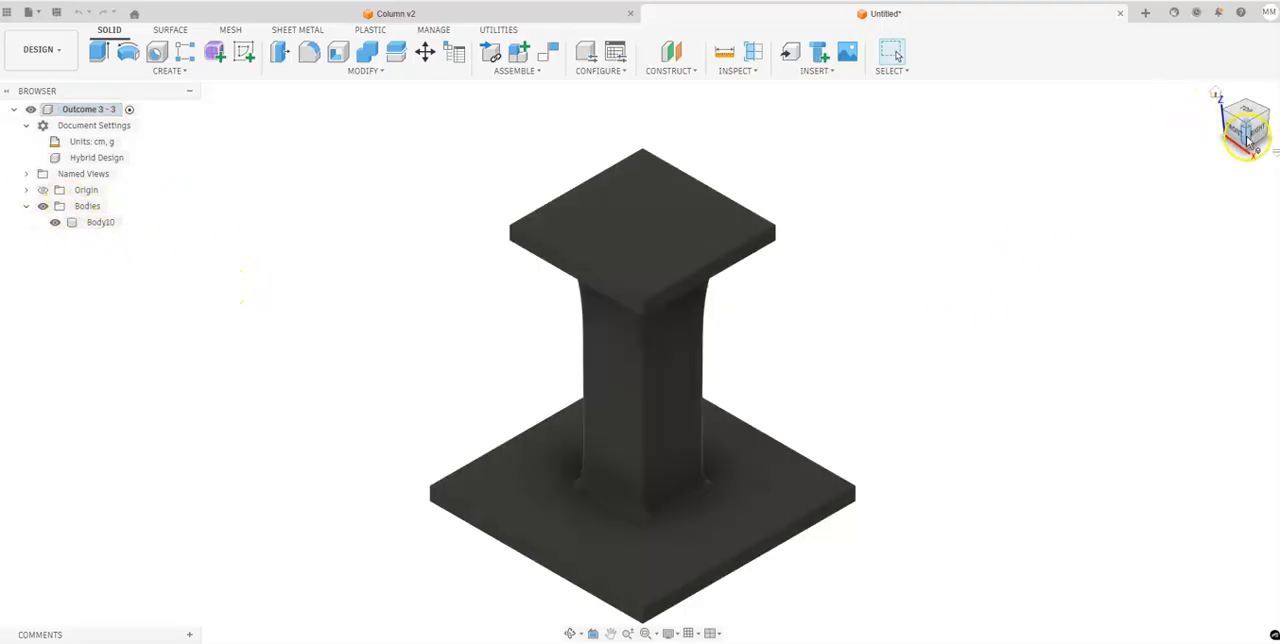
left_click_drag(1246, 138, 1222, 97)
mouse_move(642, 350)
middle_mouse_down("shift")
mouse_move(665, 360)
mouse_move(835, 335)
mouse_move(850, 415)
mouse_move(752, 310)
mouse_move(748, 365)
middle_mouse_up("shift")
middle_click_drag(916, 373, 838, 331)
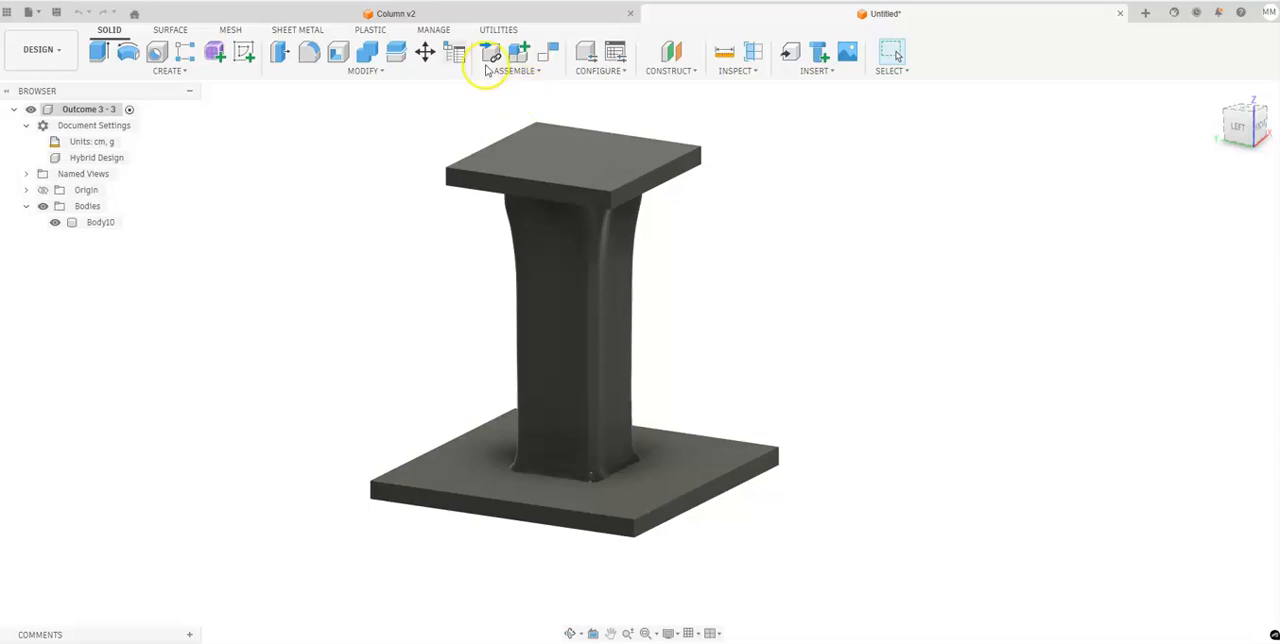
Return to the Column v2 document and finish exploring the outcomes to get back to the study definition.
left_click(435, 14)
left_click(545, 55)
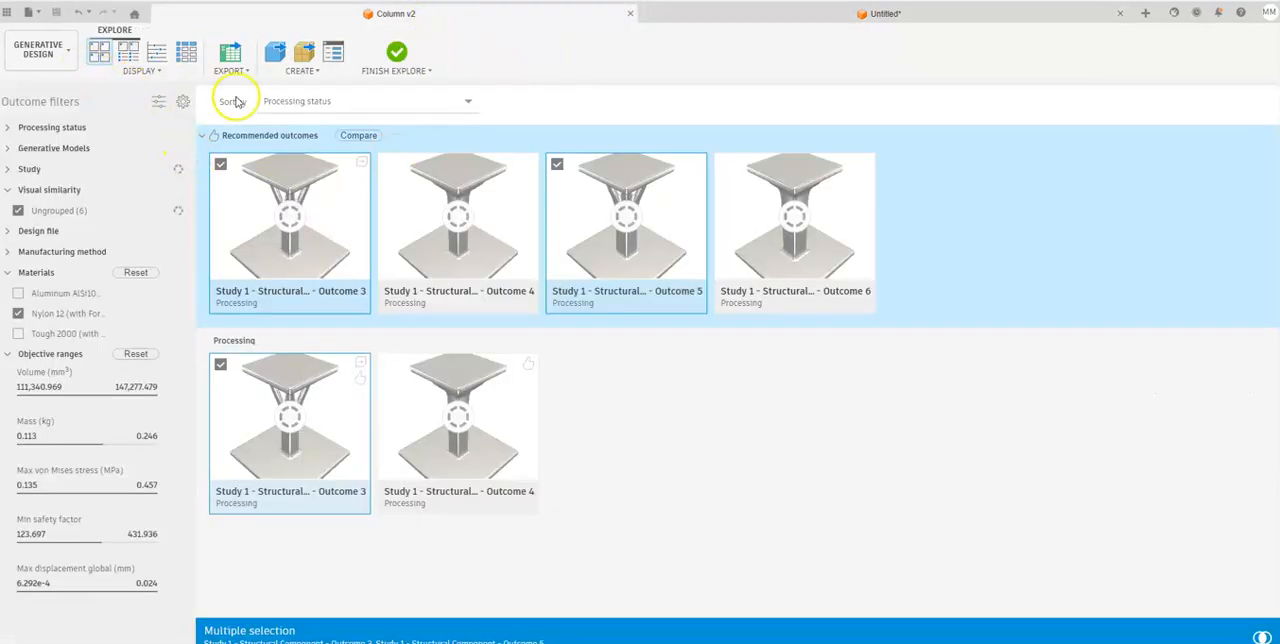
left_click(397, 50)
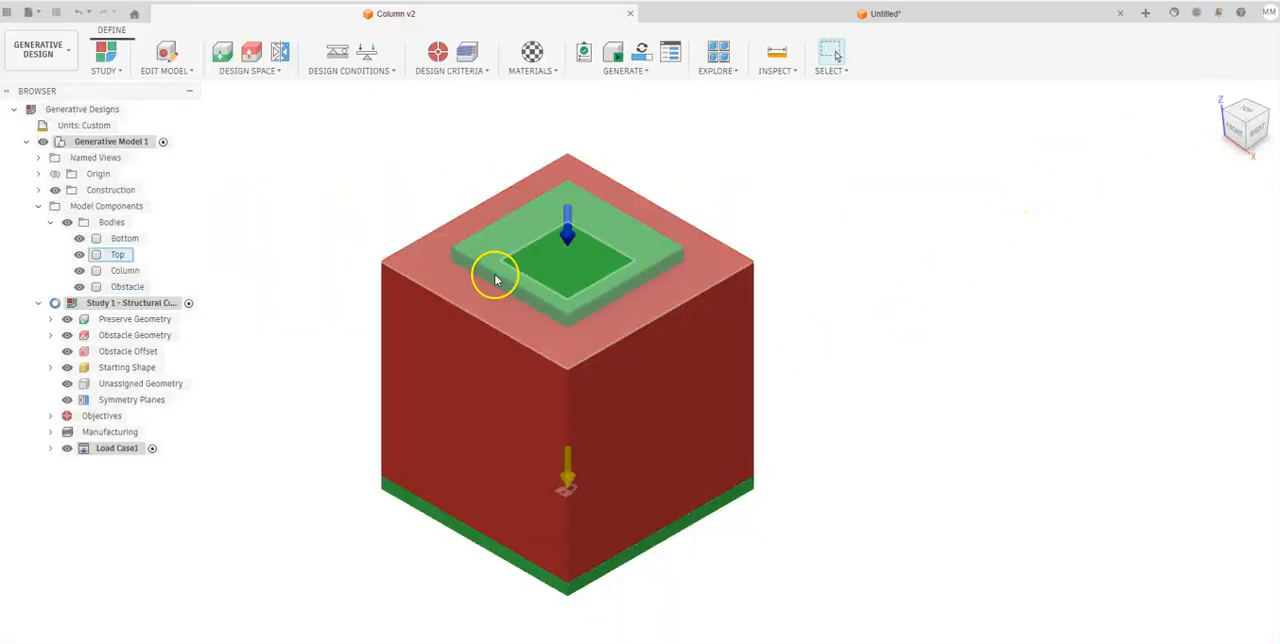
Hide the Obstacle body and examine the original column between the two plates from several sides.
left_click(79, 287)
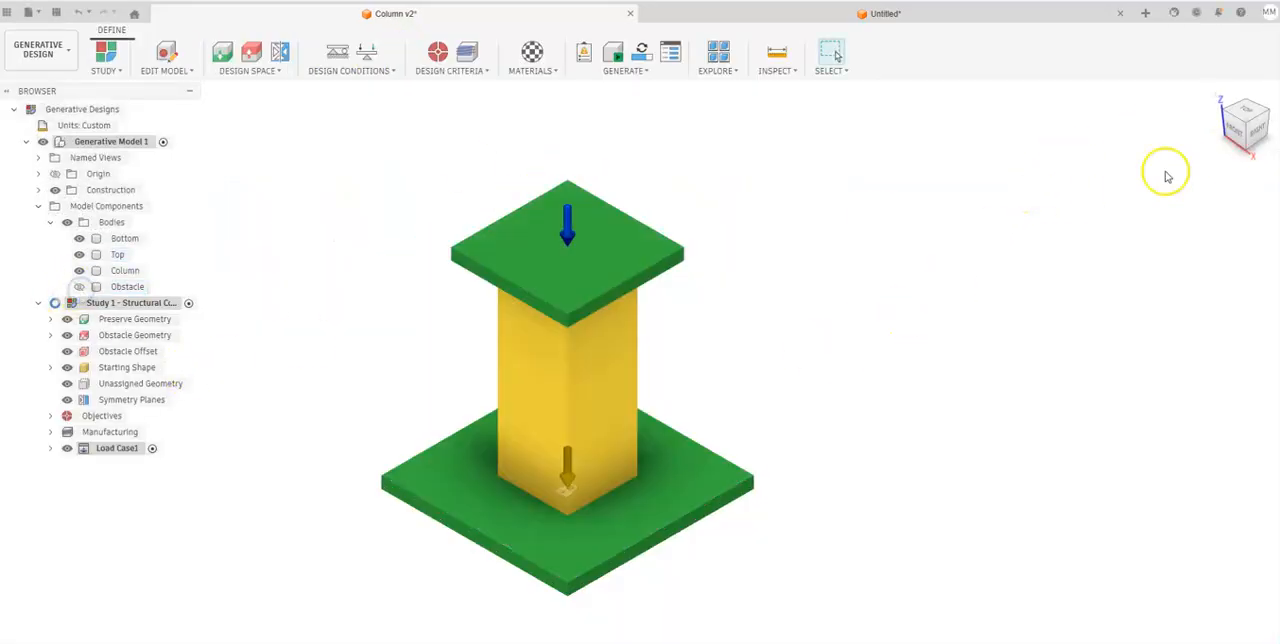
left_click(1240, 134)
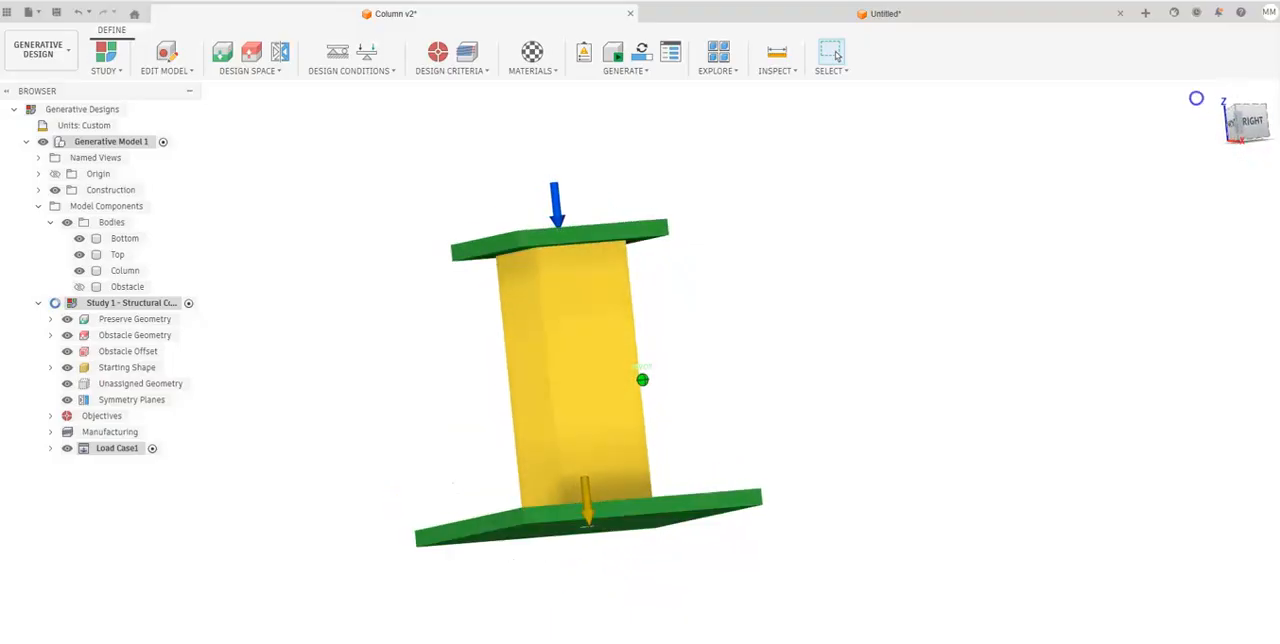
left_click(1162, 92)
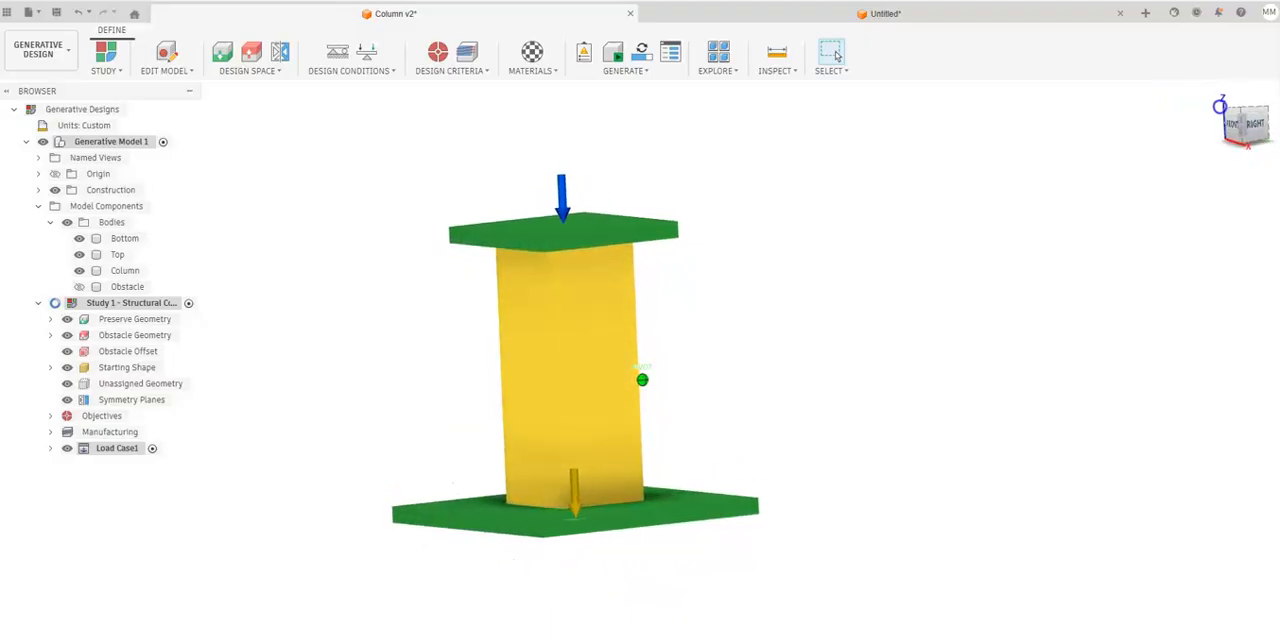
mouse_move(1237, 128)
left_mouse_down()
mouse_move(1230, 97)
mouse_move(1267, 108)
mouse_move(1186, 103)
mouse_move(1203, 117)
mouse_move(1221, 108)
left_mouse_up()
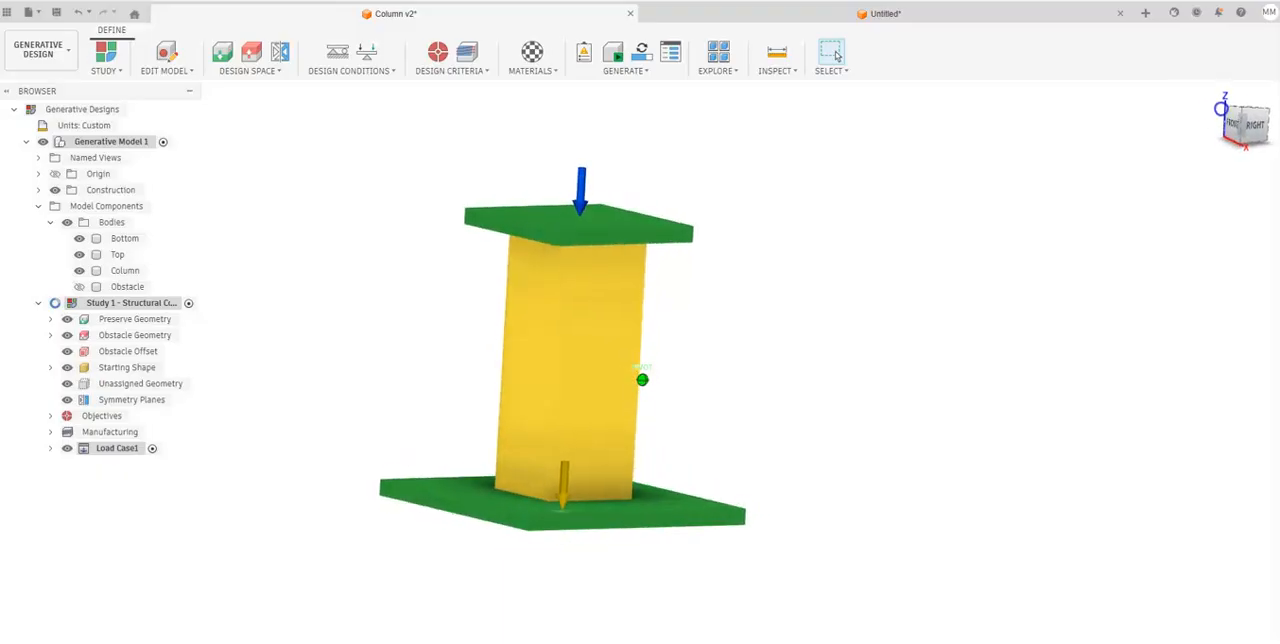
left_click(1245, 124)
middle_click_drag(1049, 273, 975, 231)
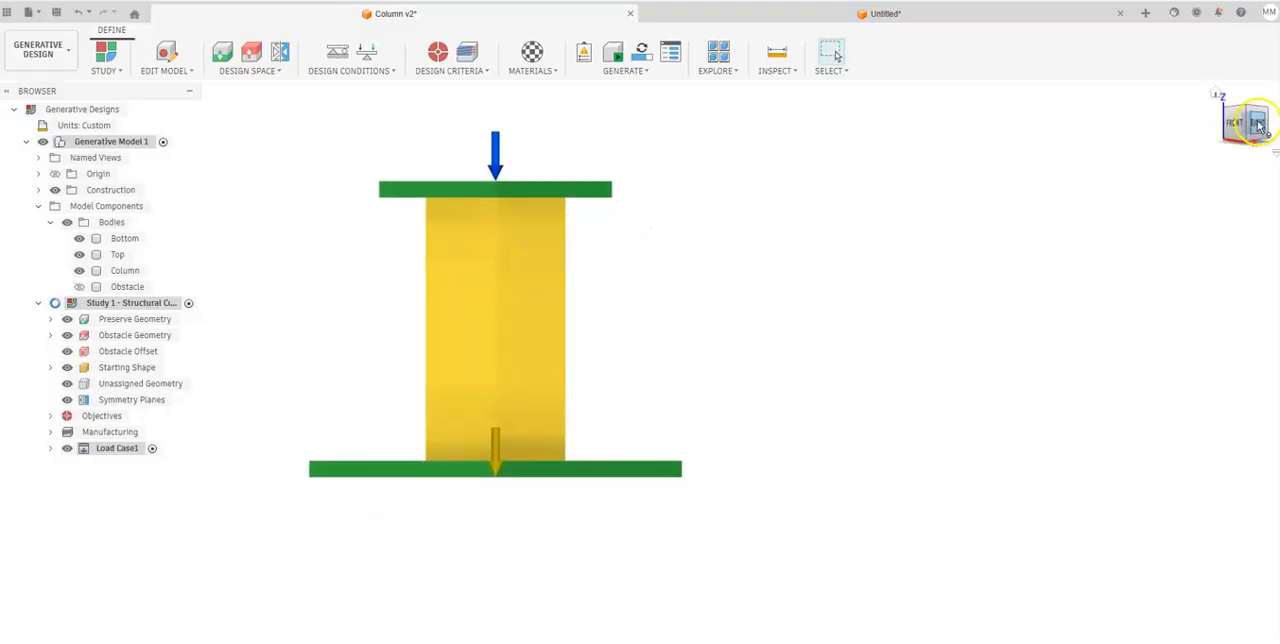
left_click_drag(1258, 122, 1220, 131)
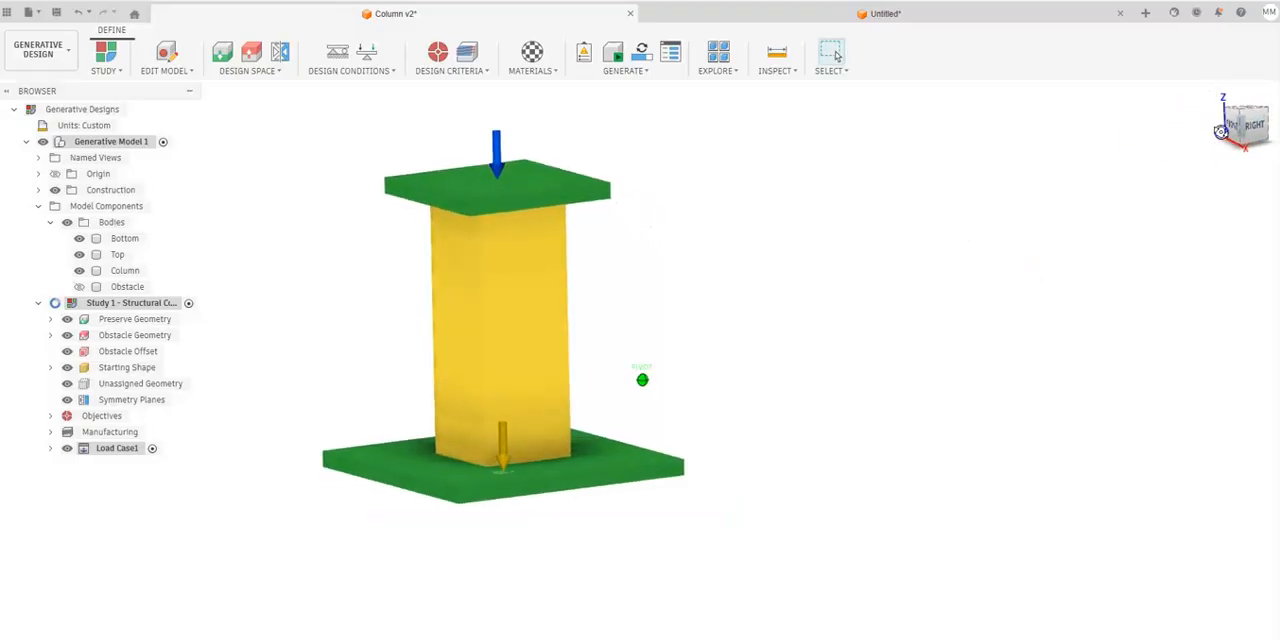